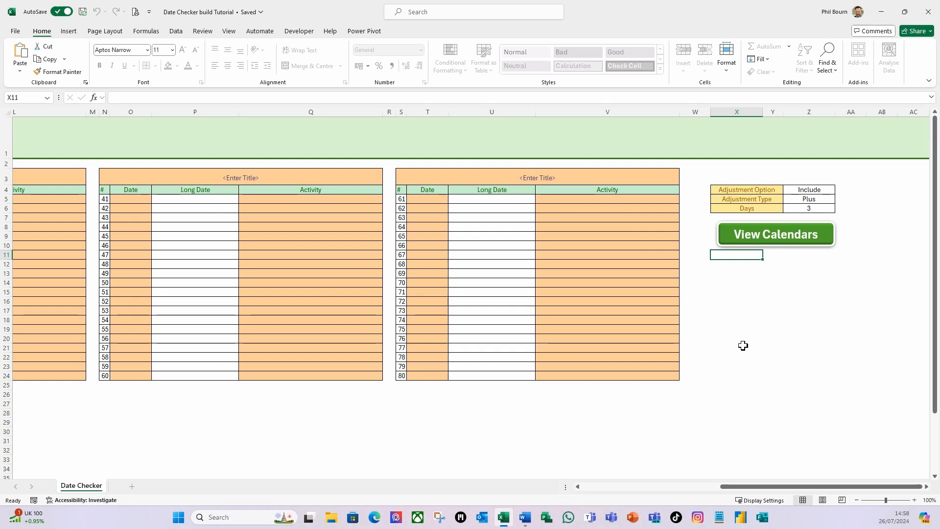
Step: Show the calendars below the date tables, review them, and hide them again
drag(741, 495, 606, 497)
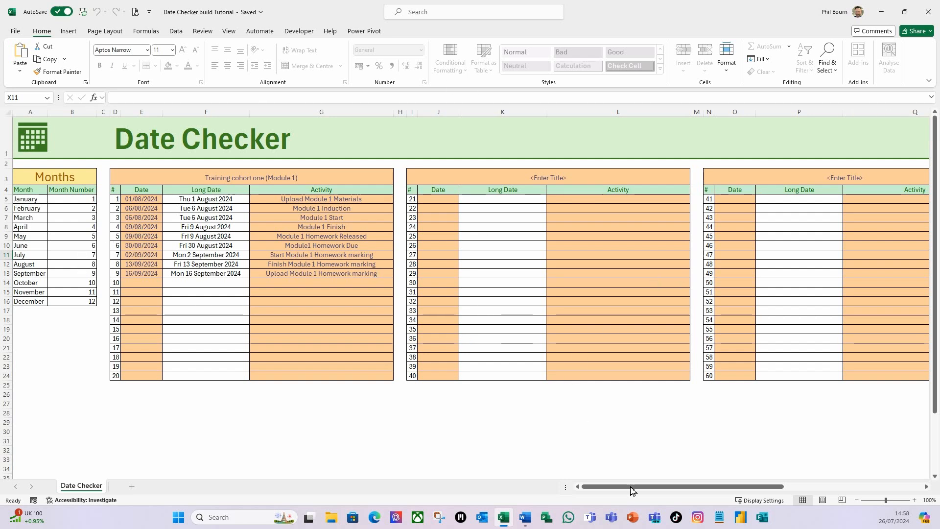
drag(623, 488, 767, 505)
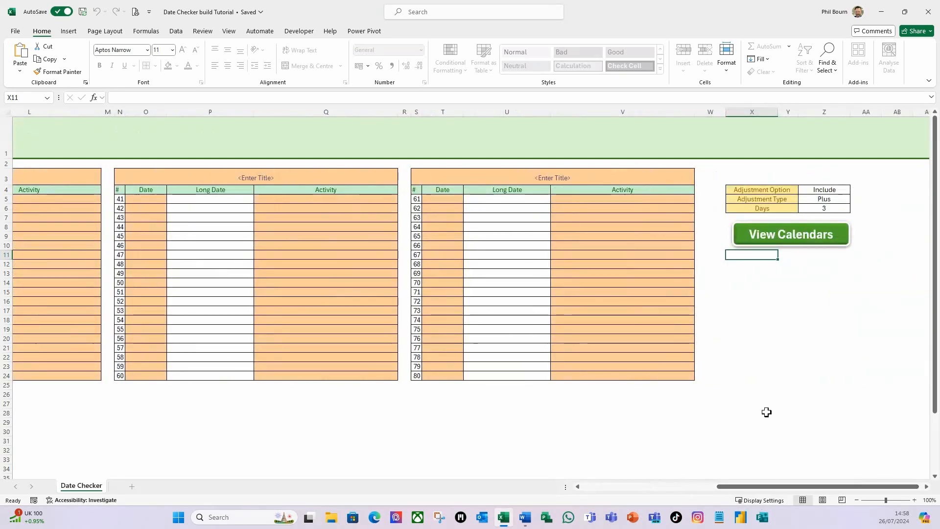
click(754, 276)
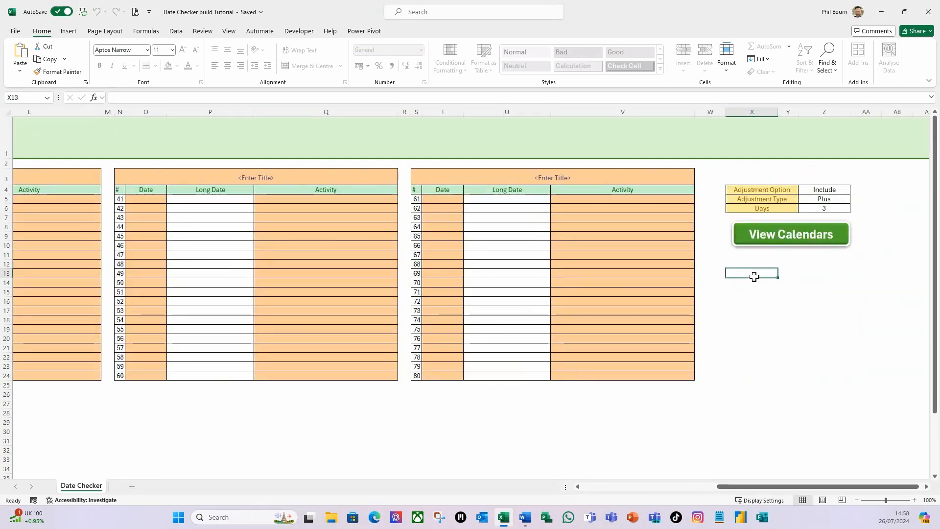
click(791, 238)
drag(762, 489, 659, 474)
scroll(391, 411, down, 2)
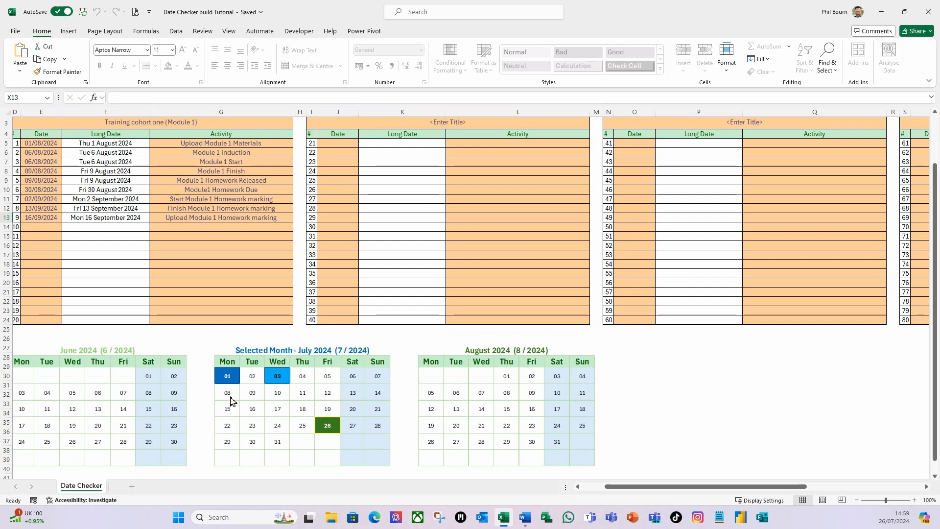
drag(616, 484, 731, 487)
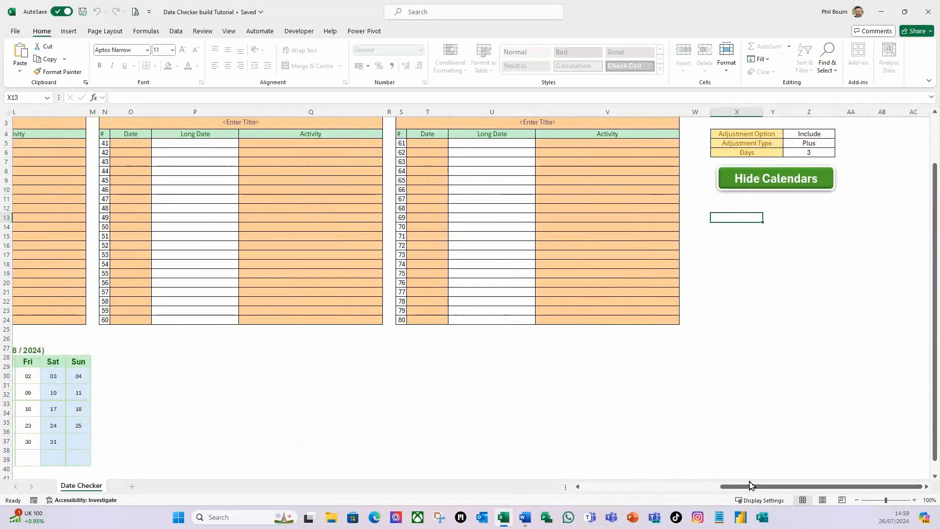
click(773, 182)
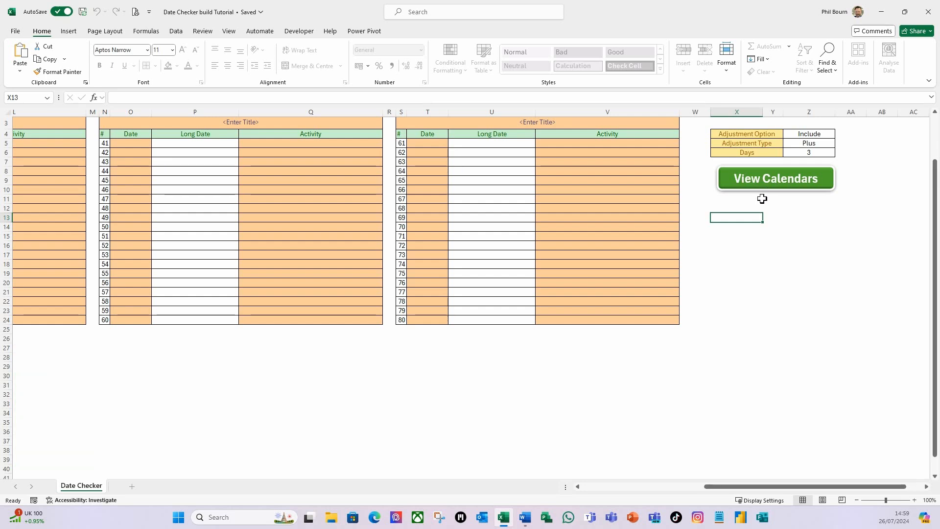
Step: Unprotect the worksheet so its cells and shapes can be edited
click(202, 31)
click(481, 67)
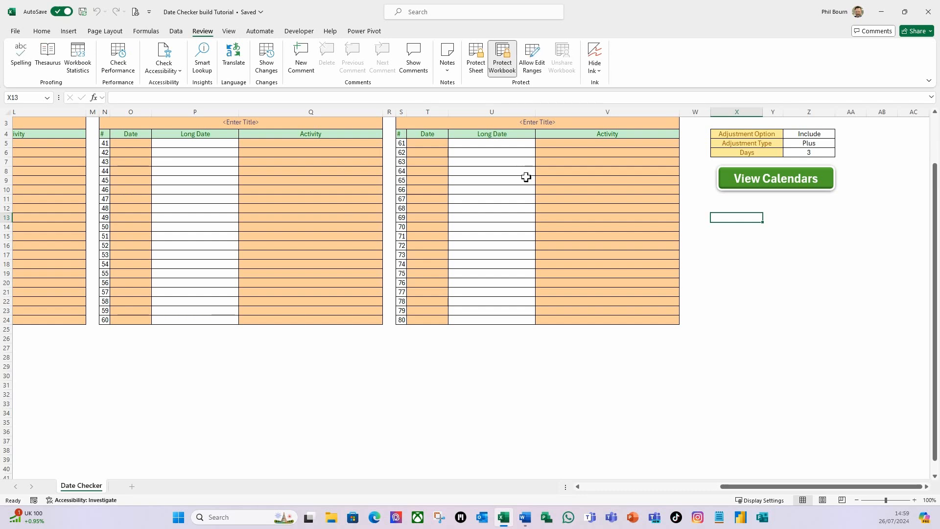
Step: Select the View Calendars button and nudge it up slightly, then deselect it
ctrl+click(825, 192)
right_click(825, 192)
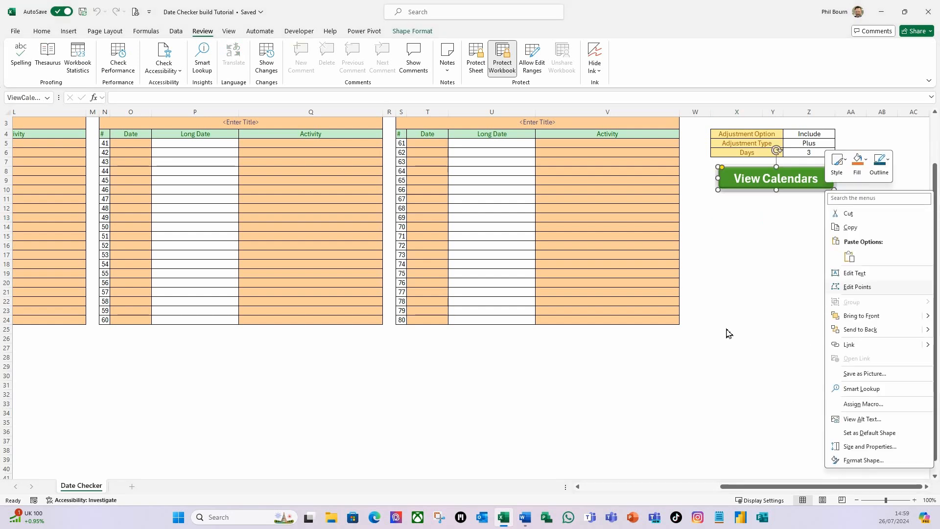
key(Escape)
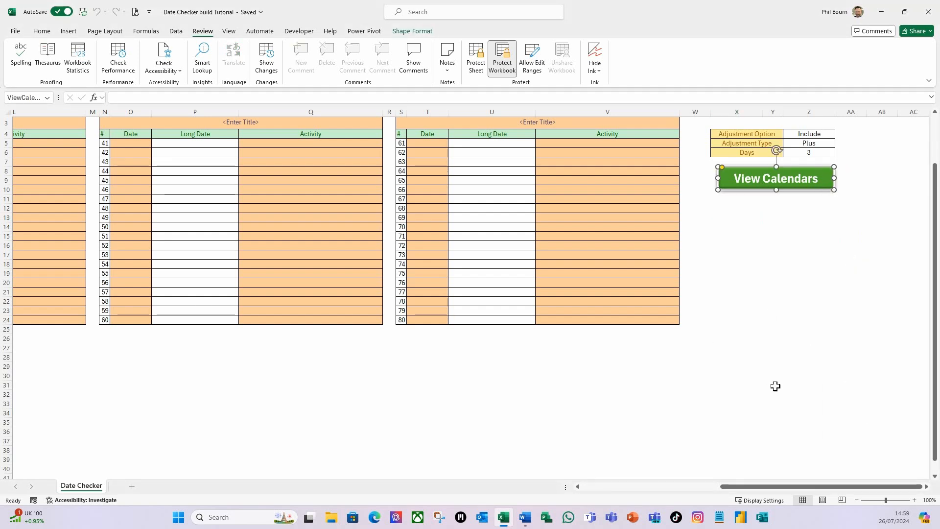
key(Up)
key(Up)
key(Up)
key(Up)
key(Up)
key(Up)
key(Up)
key(Up)
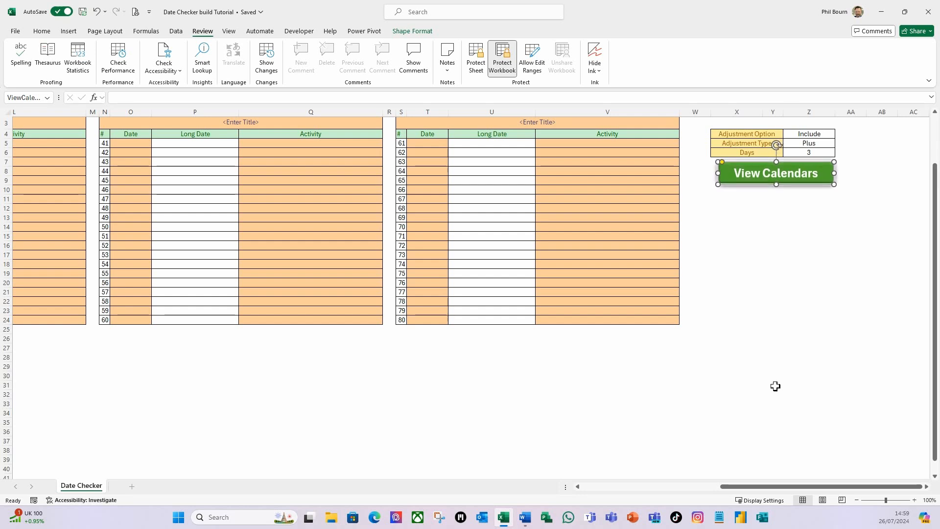
click(716, 198)
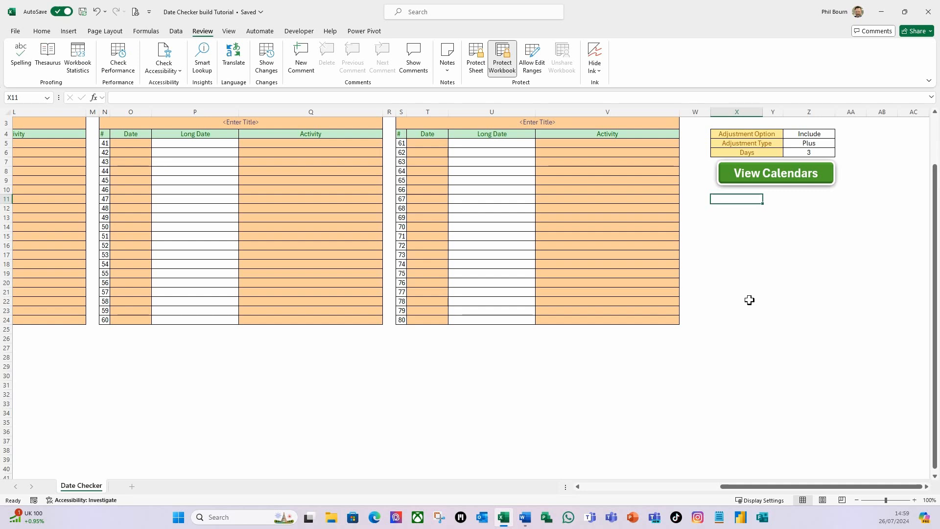
Step: Enter the heading Key in cell X11 and make it bold
text(K)
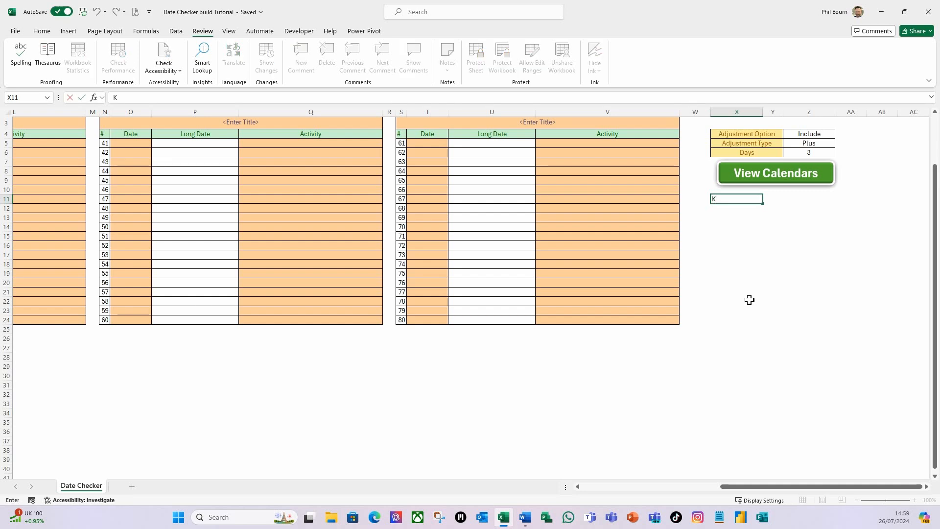
text(ey)
key(Return)
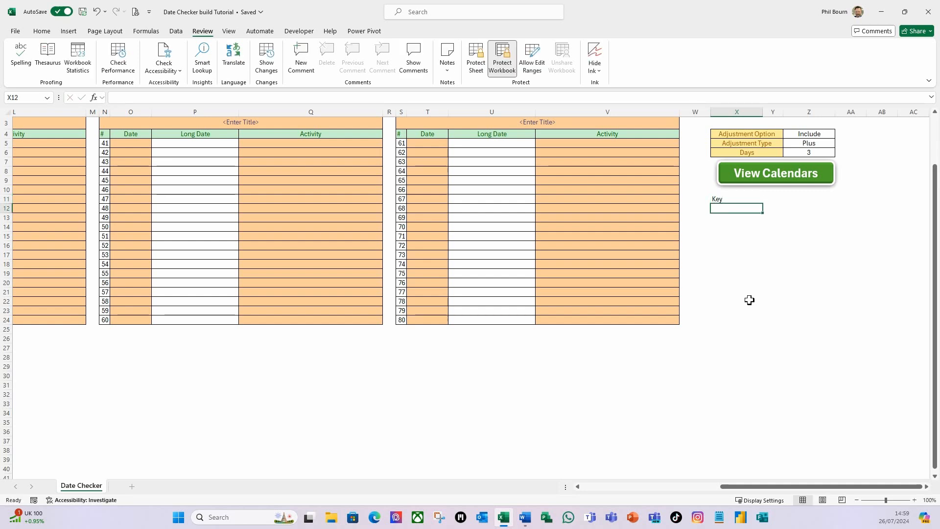
key(Up)
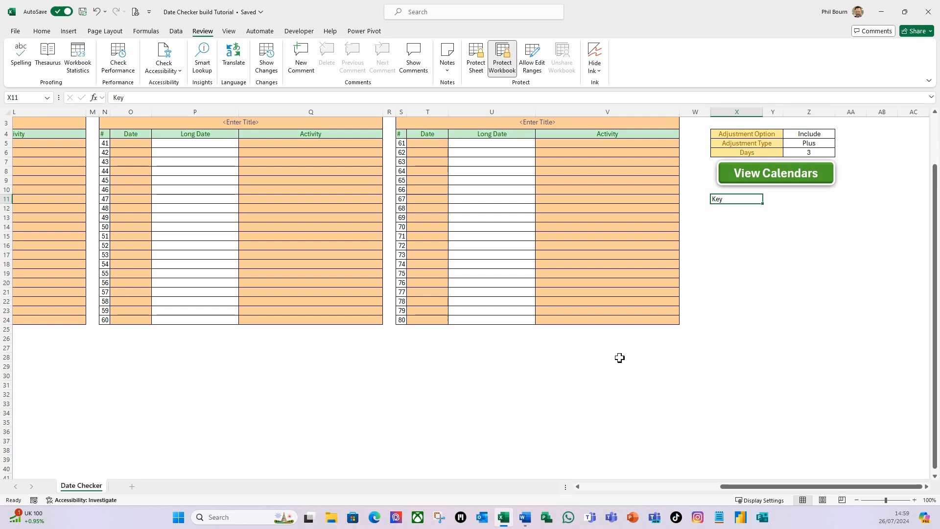
click(43, 32)
click(99, 65)
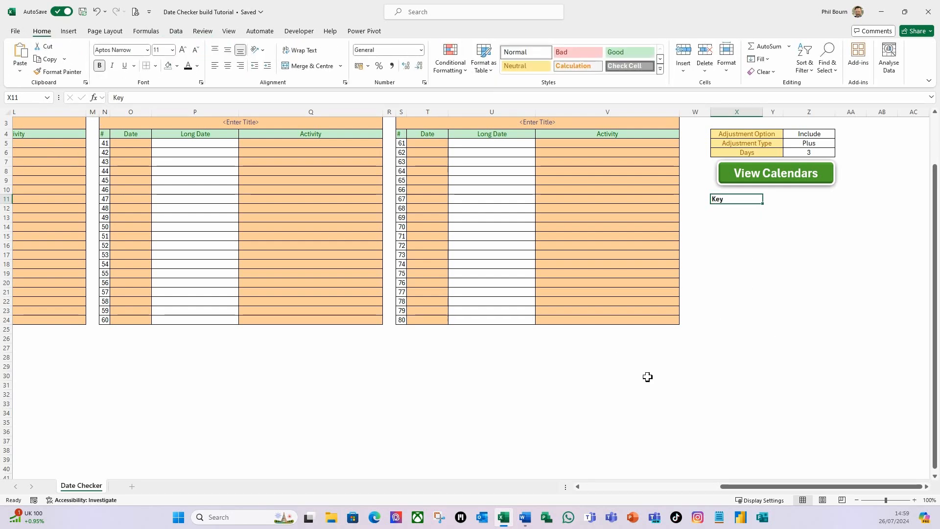
Step: Merge cells X12:X13 and centre their content vertically and horizontally
click(727, 217)
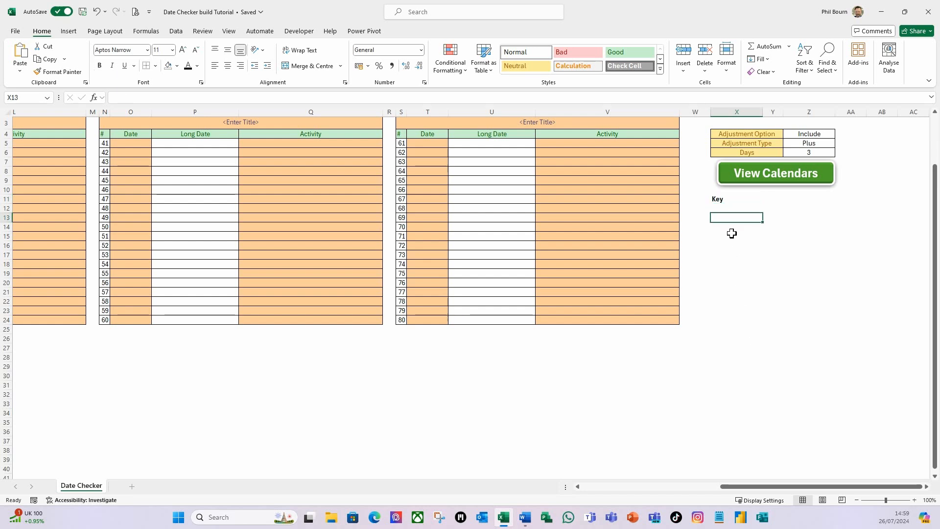
click(728, 209)
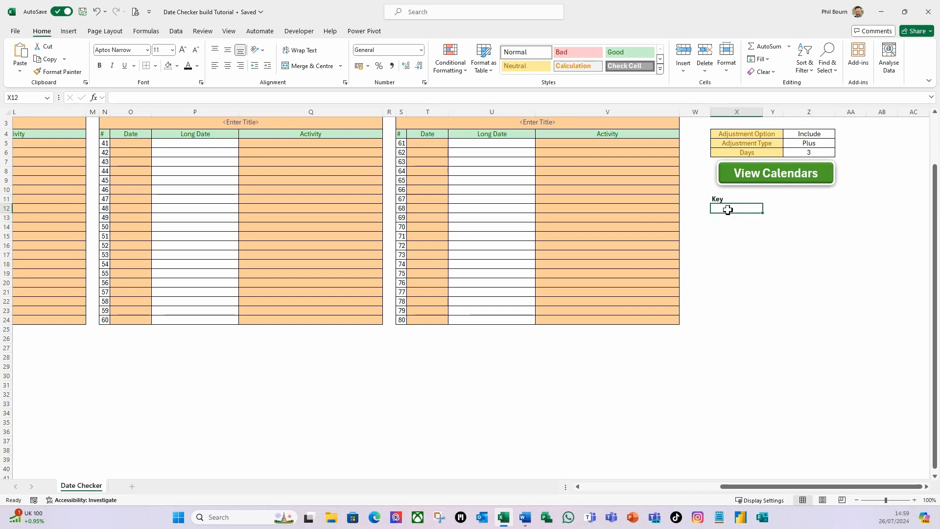
drag(729, 210, 728, 219)
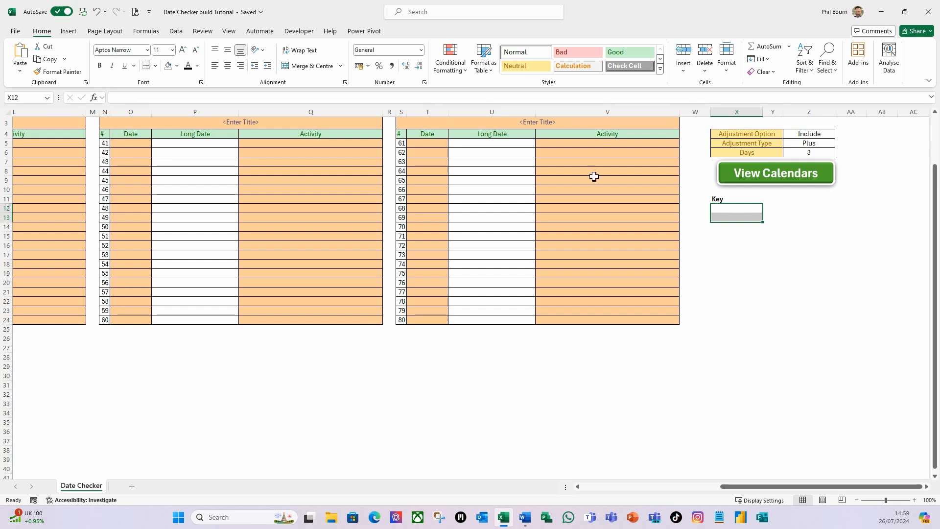
click(317, 65)
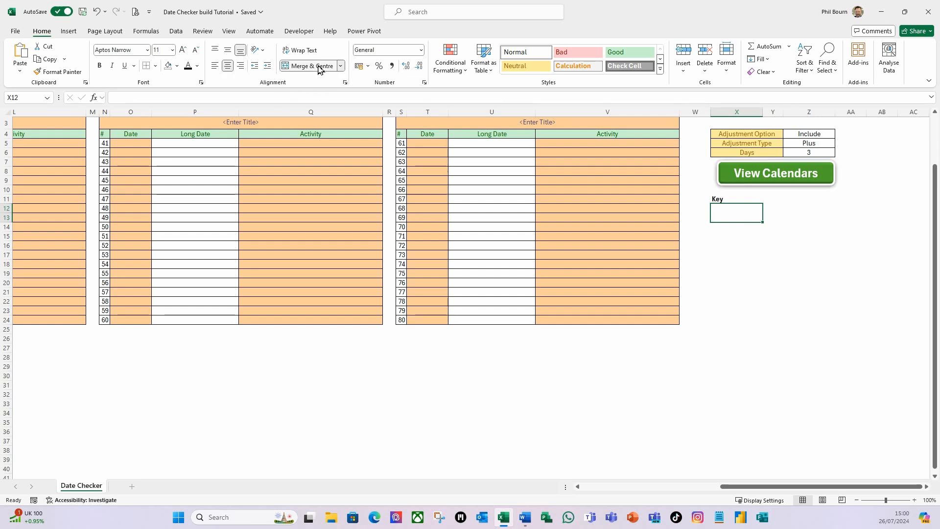
click(227, 54)
click(228, 66)
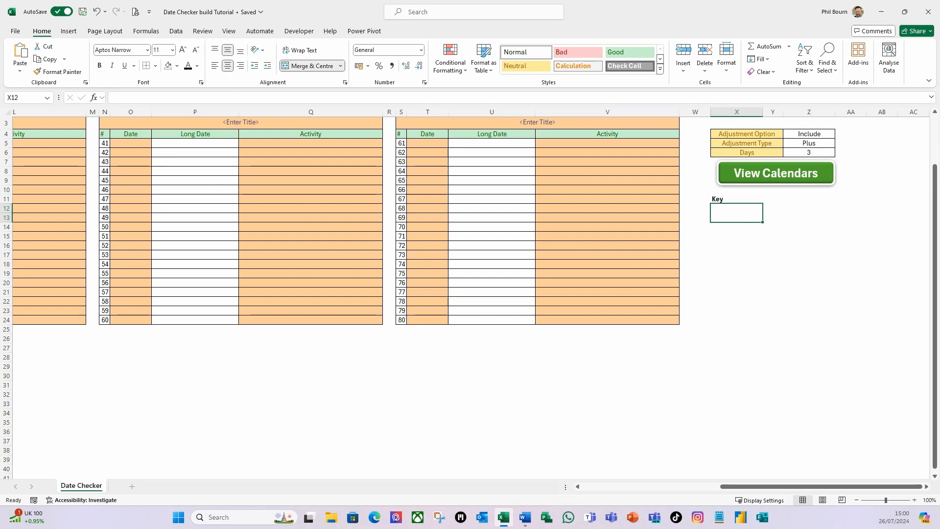
Step: Enter Current Date in the merged cell X12
text(Cu)
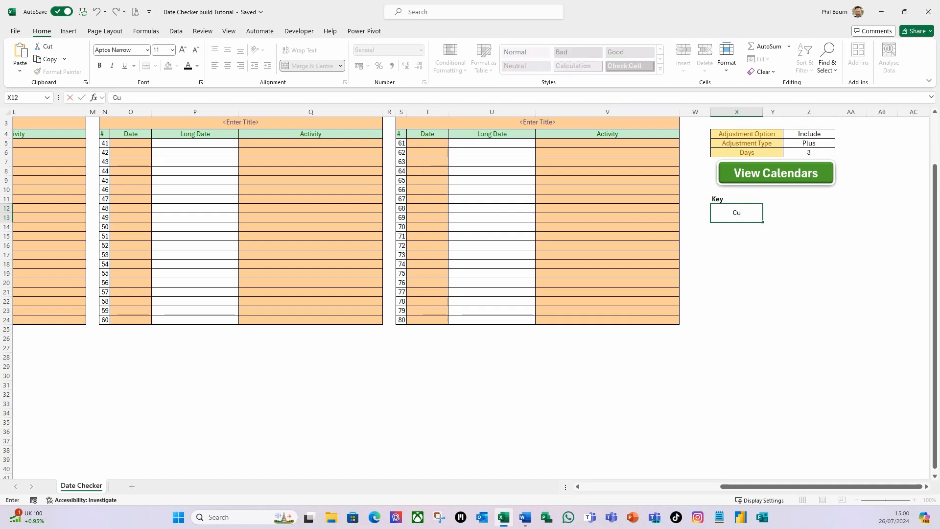
text(rrent Date)
key(Tab)
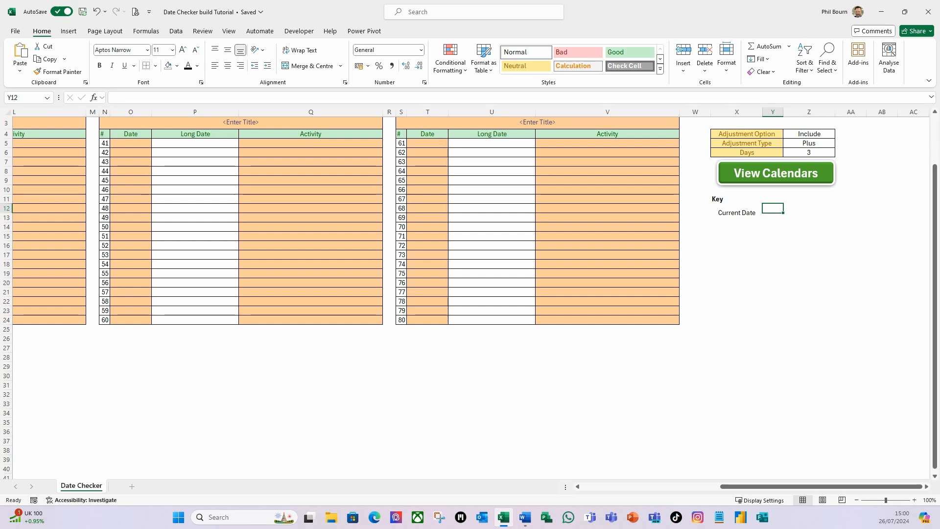
Step: Merge cells Z12:Z13 and centre their content vertically
key(Tab)
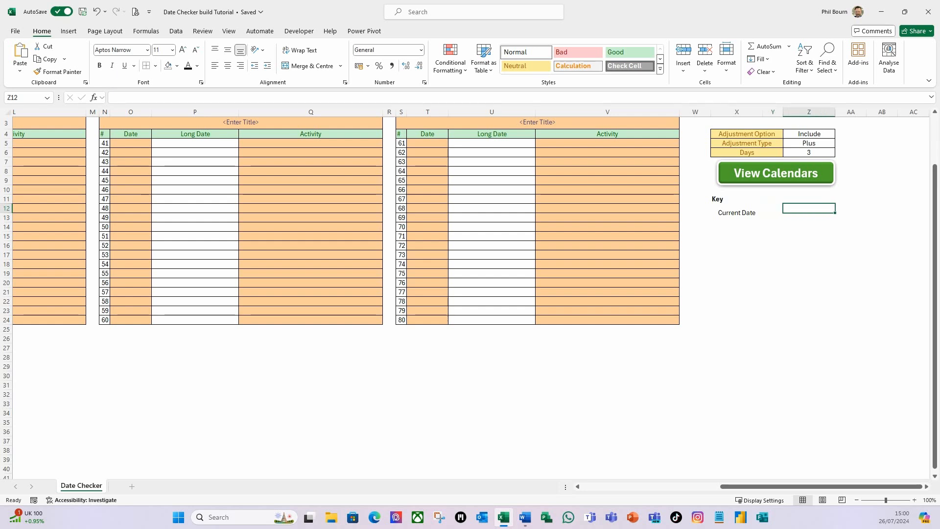
key(shift+Down)
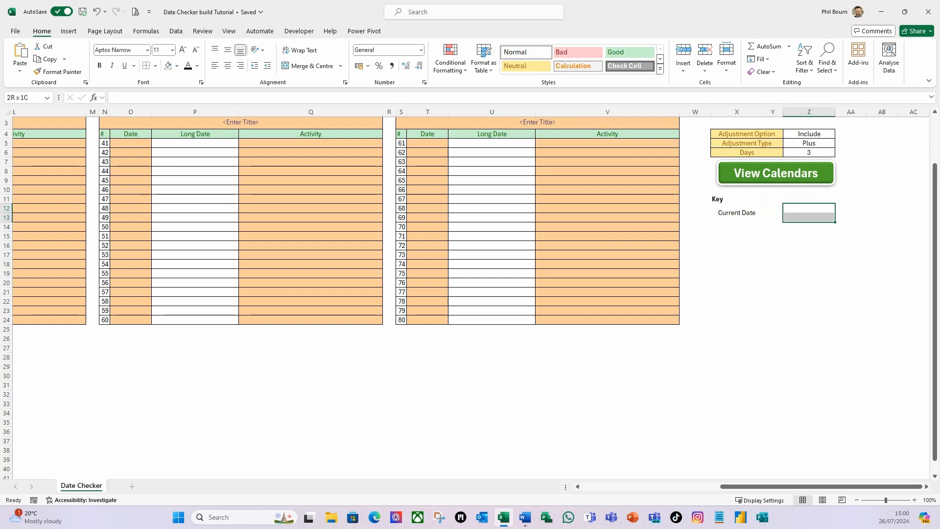
click(302, 69)
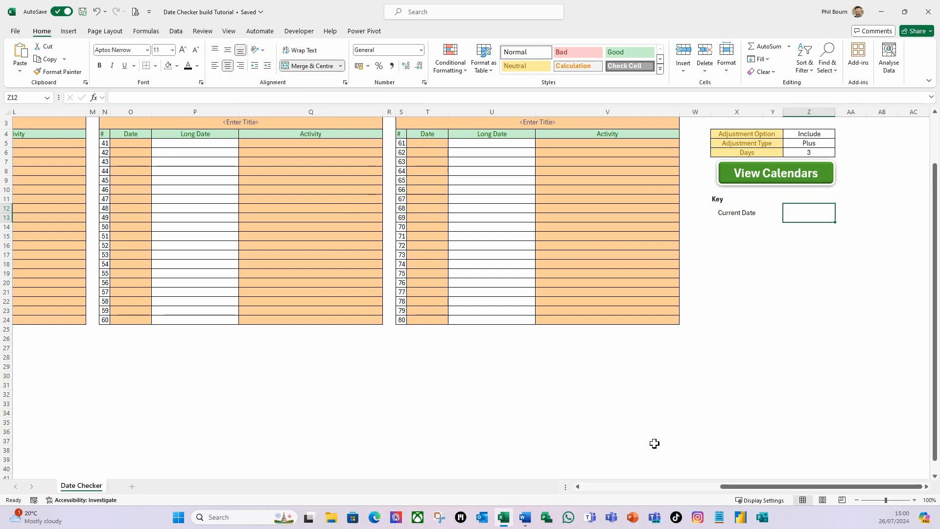
click(228, 52)
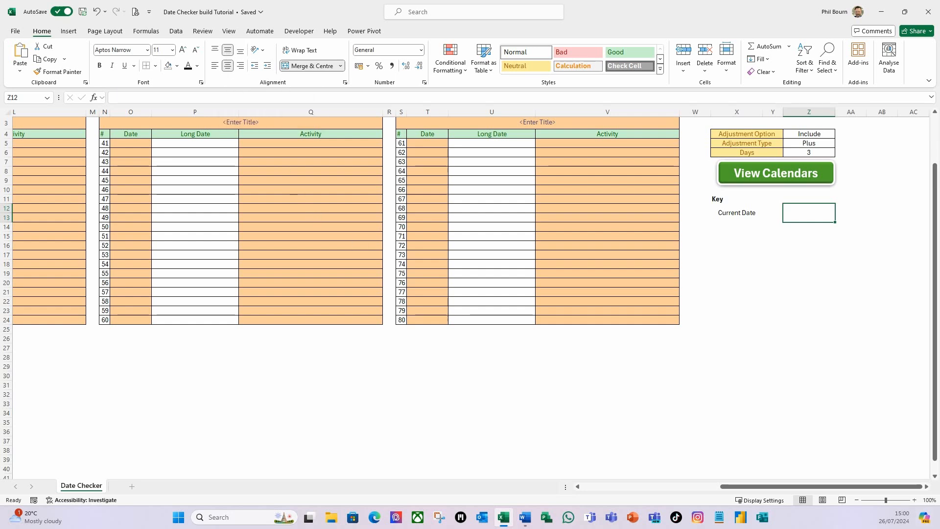
Step: Enter DD in the merged cell Z12 and make it bold
text(DD)
key(Return)
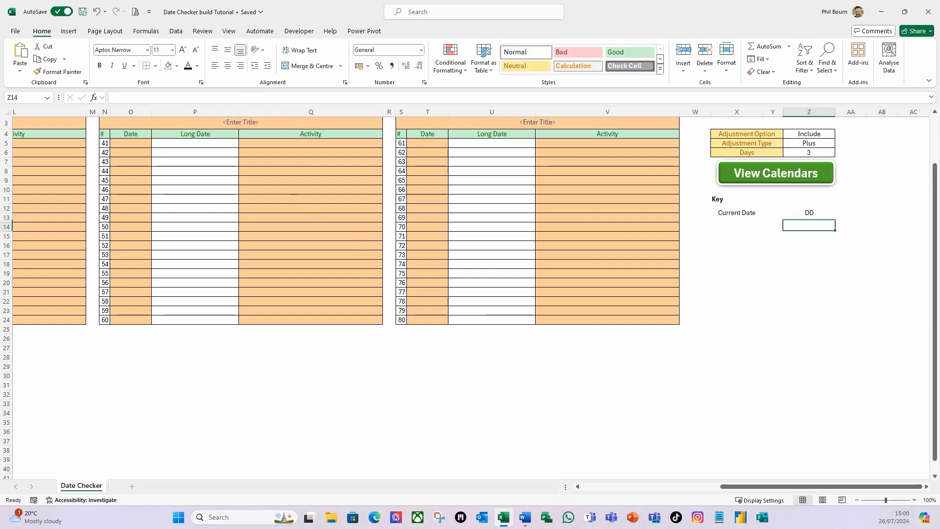
click(811, 215)
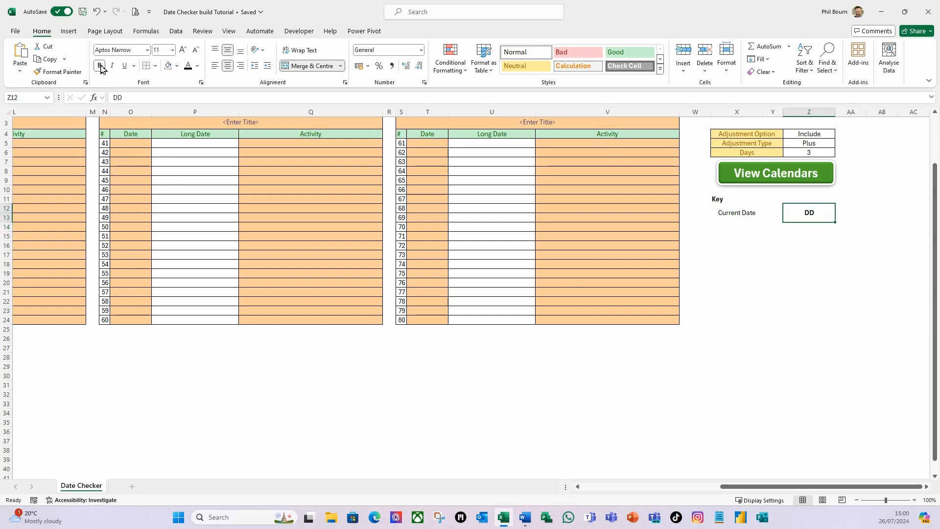
Step: Set the DD cell's font colour to white and its fill to dark green
click(197, 65)
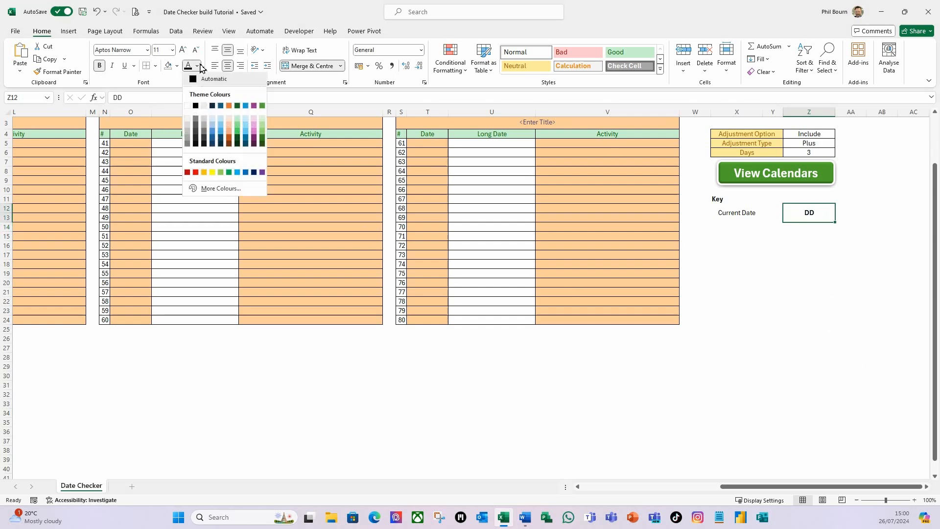
click(187, 106)
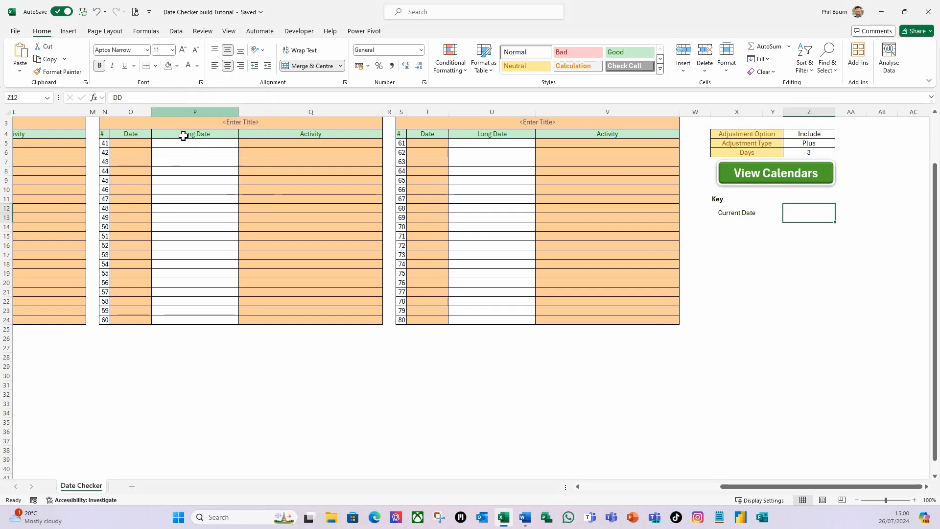
click(177, 66)
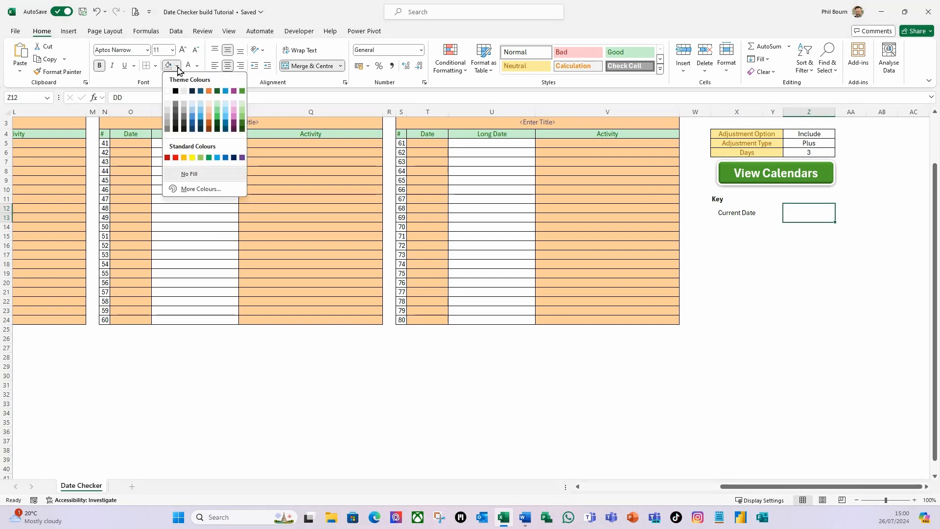
click(242, 122)
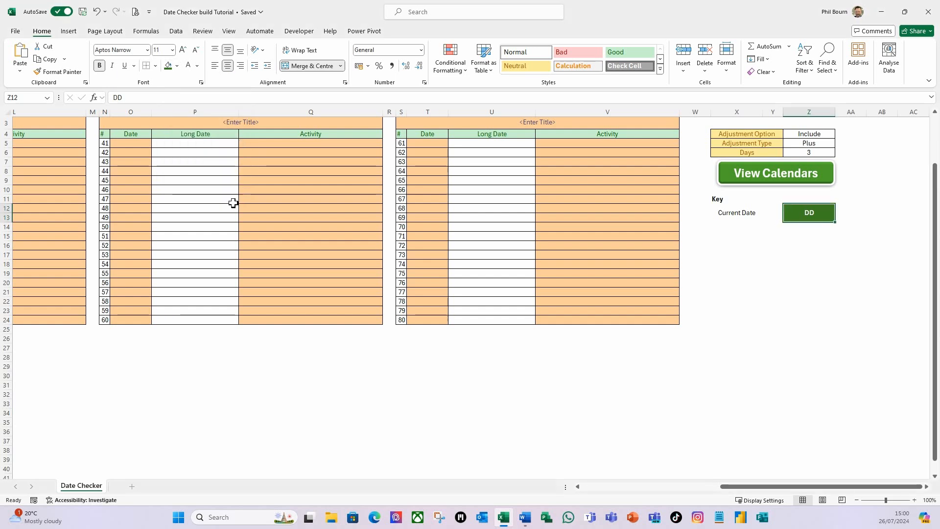
Step: Add a yellow outline border around the merged DD cell Z12
click(156, 66)
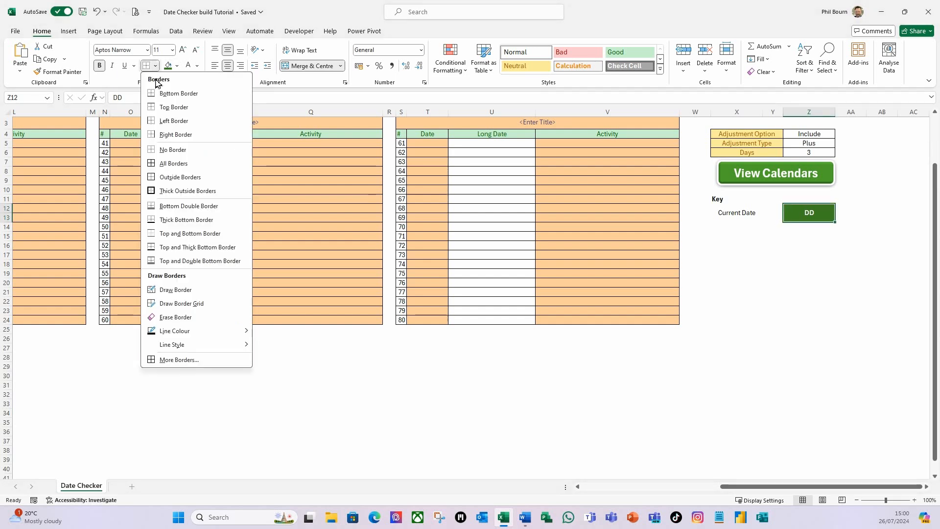
click(179, 360)
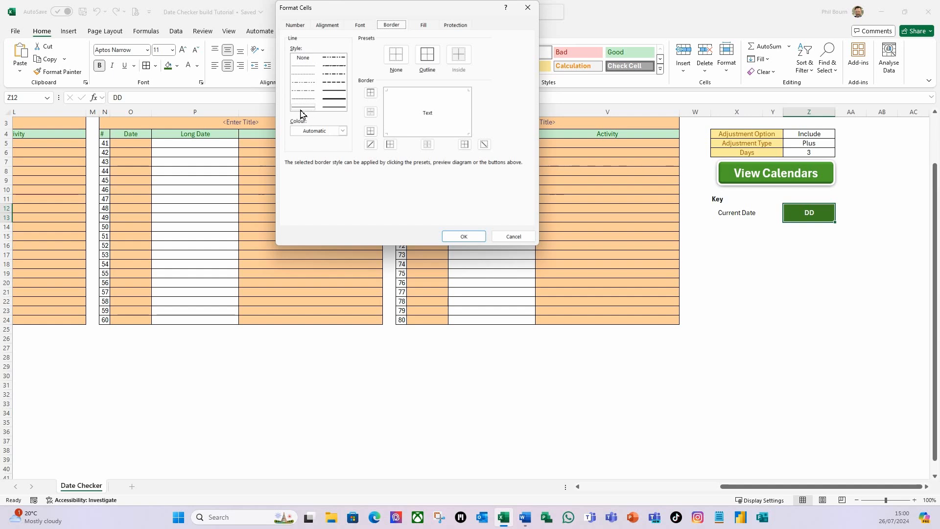
click(342, 131)
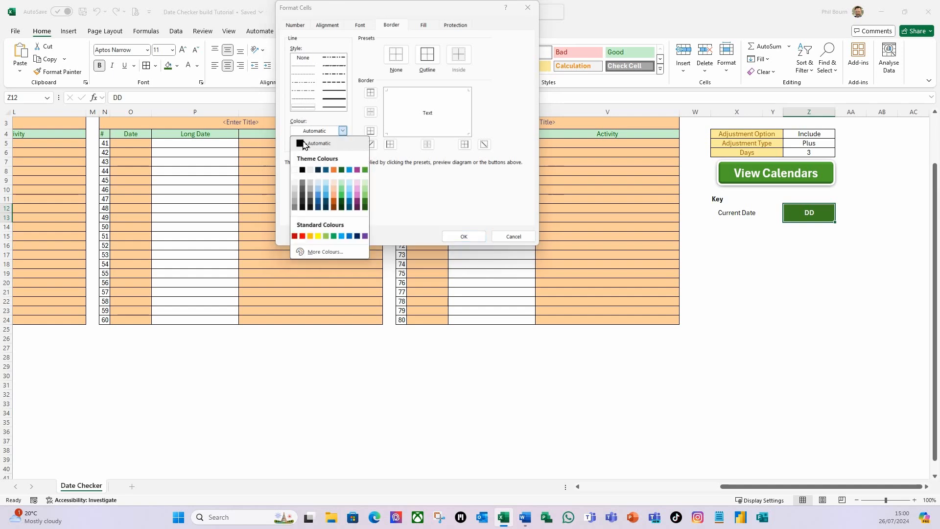
click(318, 236)
click(427, 54)
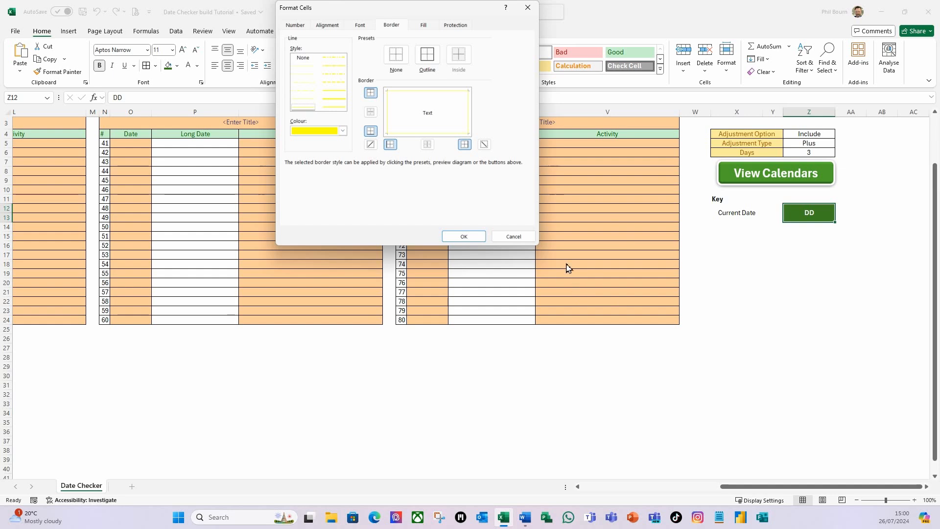
click(464, 237)
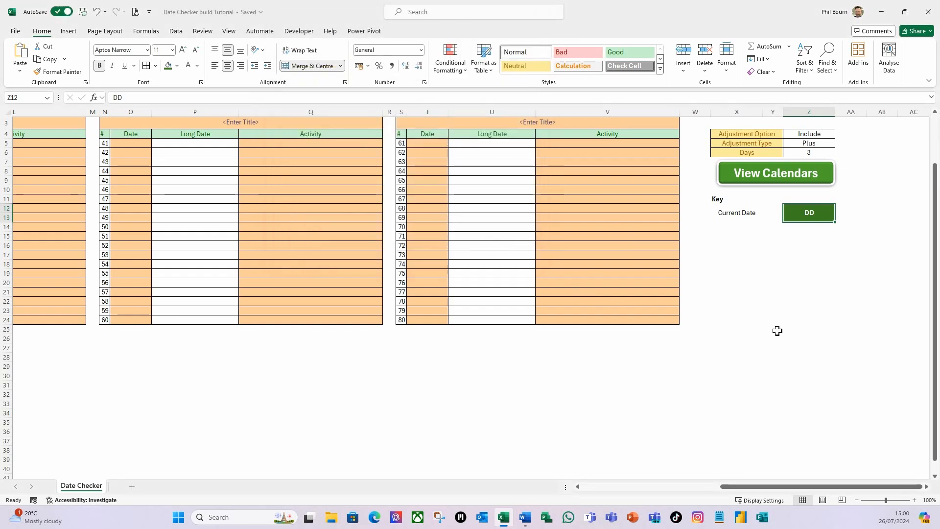
Step: Merge cells X15:X16 and centre their content vertically
click(796, 248)
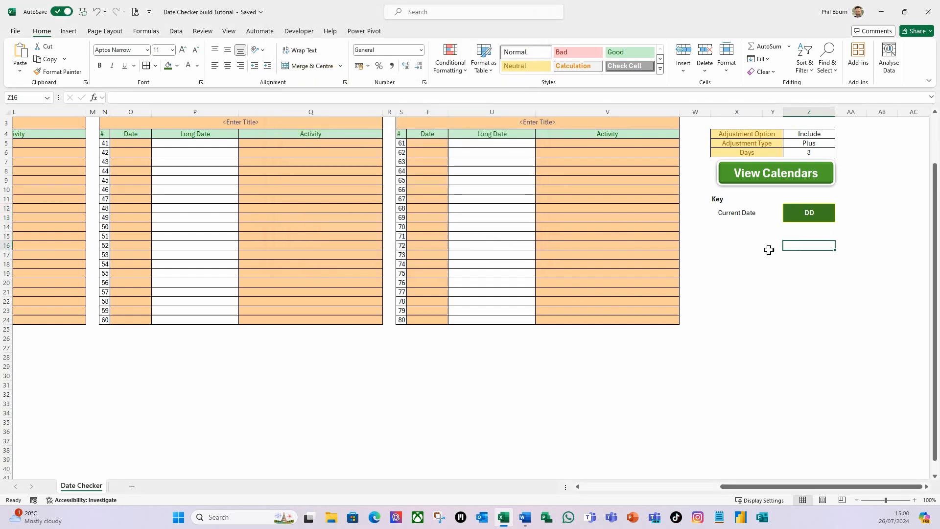
click(738, 227)
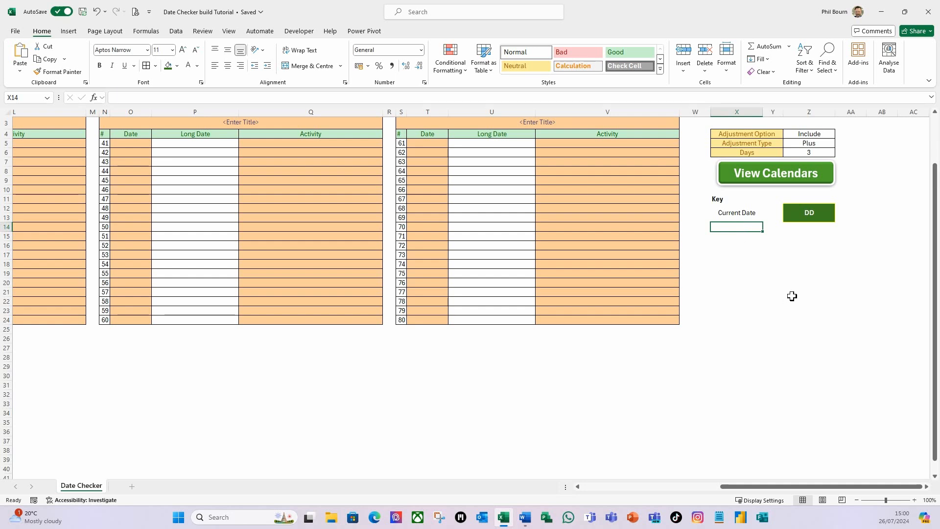
click(798, 227)
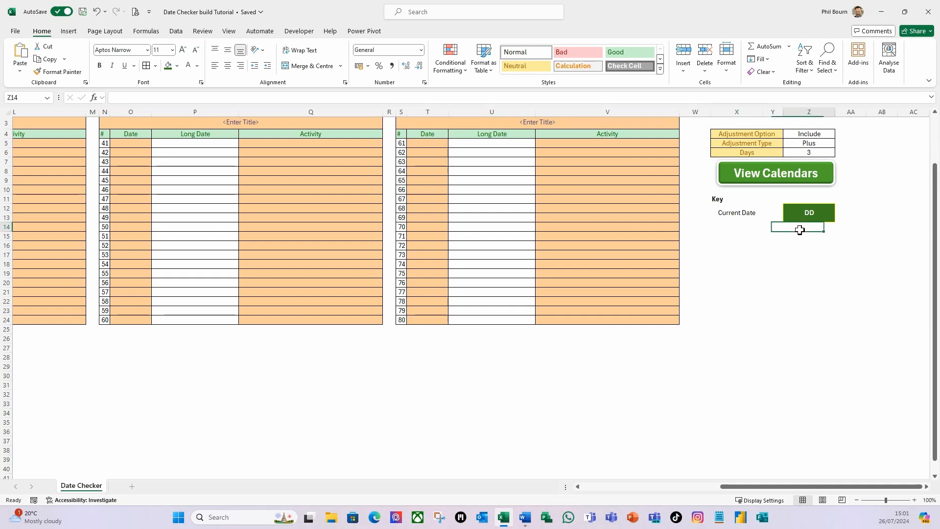
key(Down)
key(Left)
key(Left)
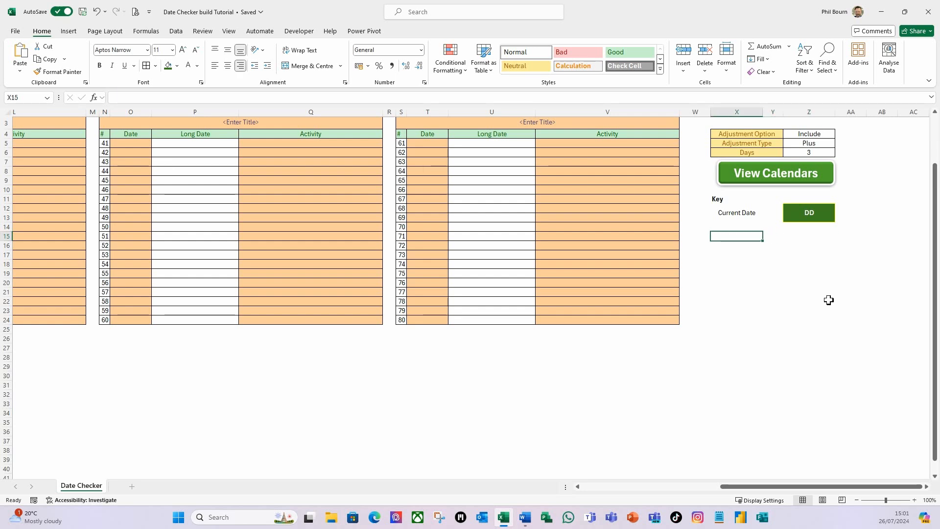
key(shift+Down)
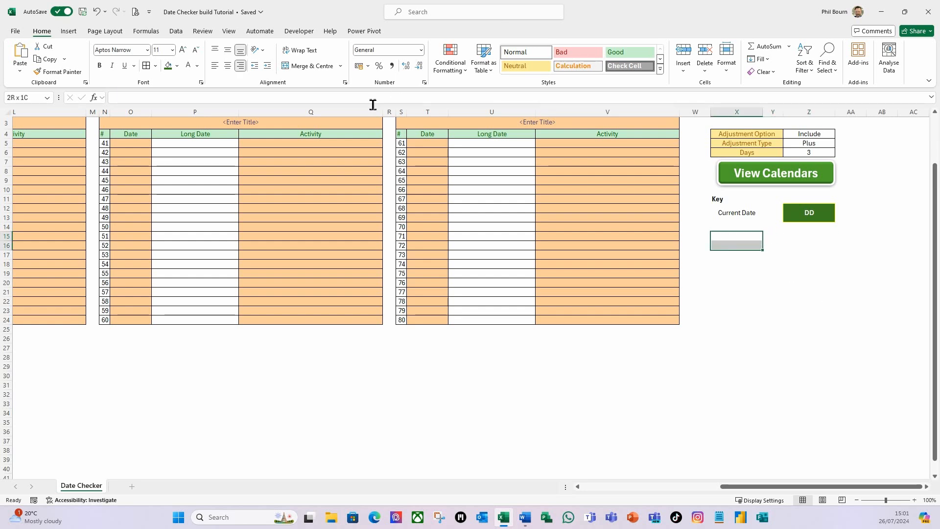
click(310, 66)
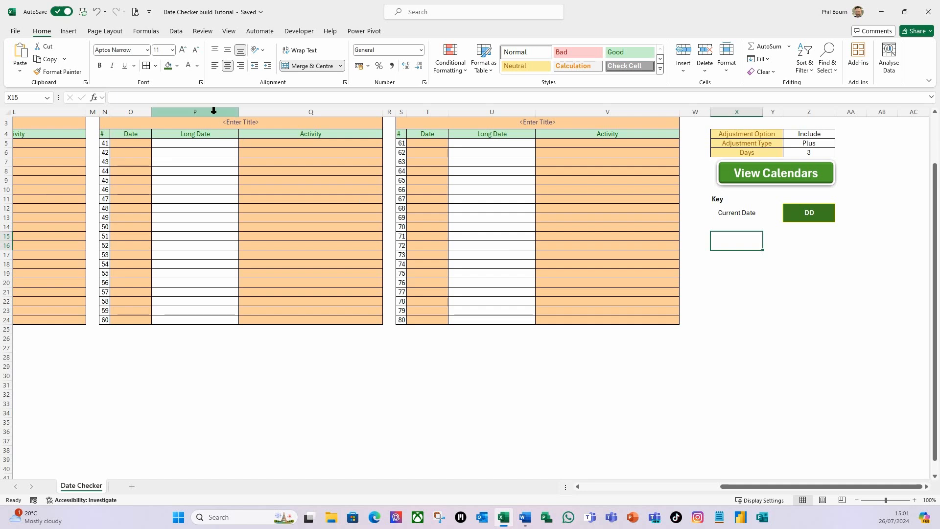
click(227, 52)
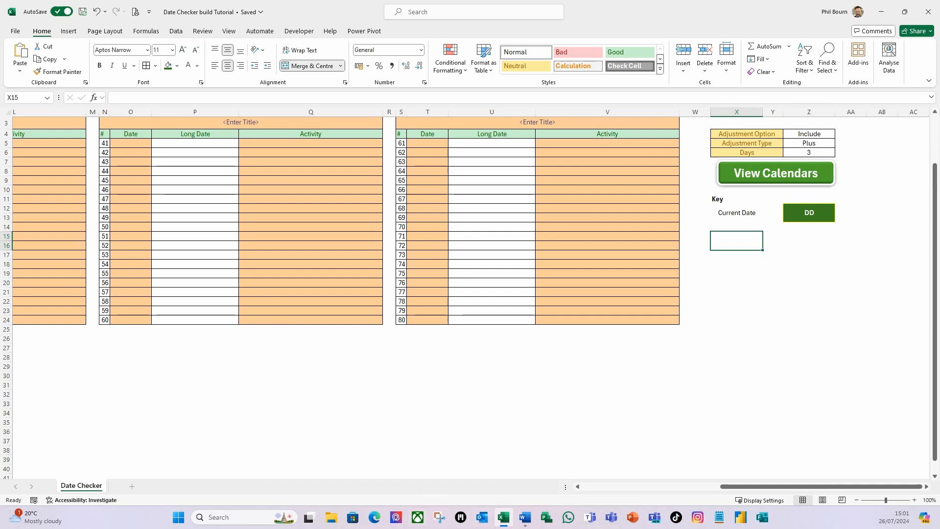
Step: Enter Selected Date in the merged cell X15
text(Selected)
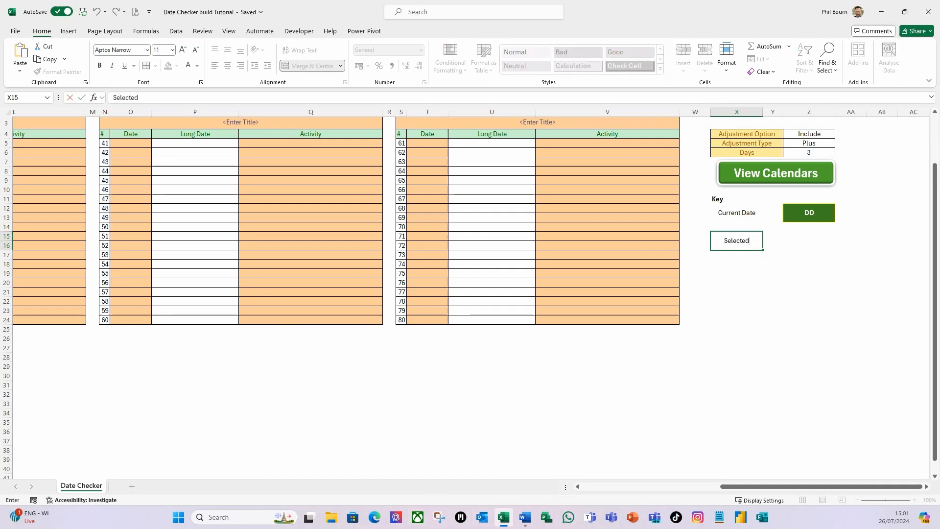
text( Date)
key(Tab)
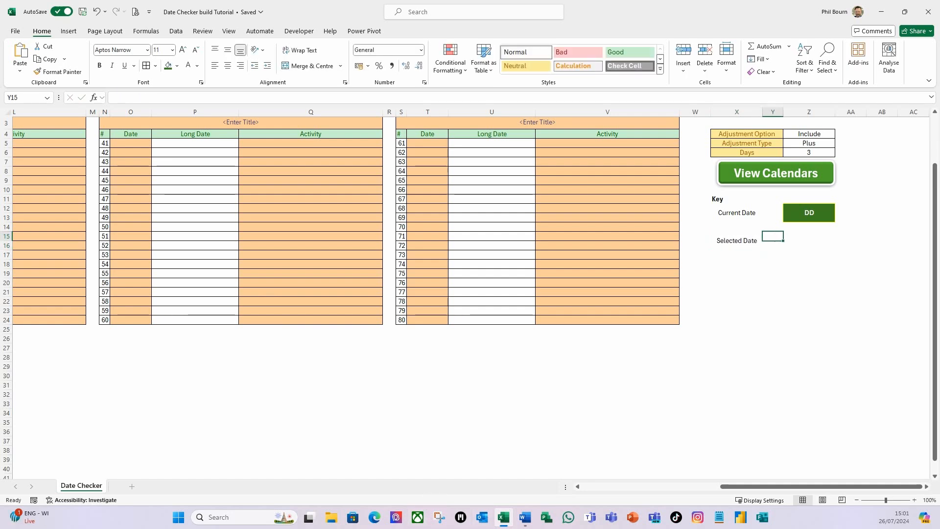
Step: Merge cells Z15:Z16 and centre their content vertically
key(Tab)
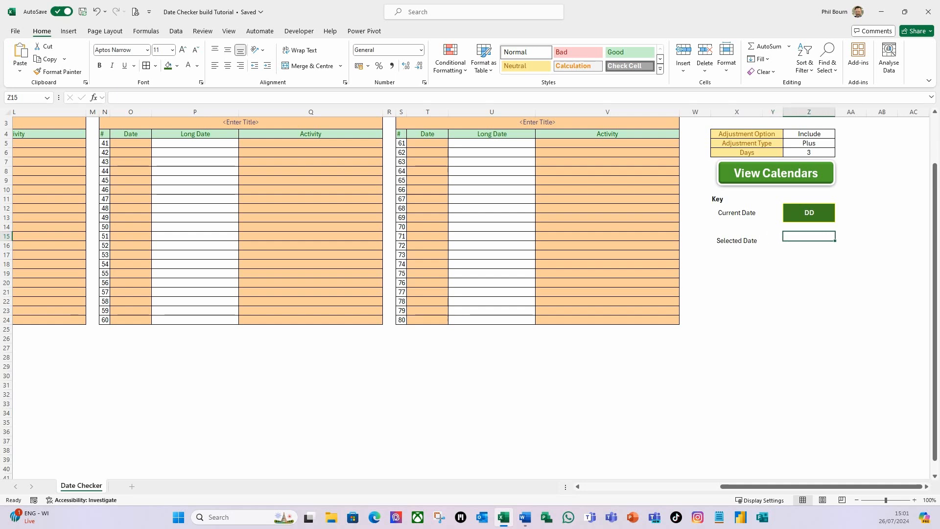
key(shift+Down)
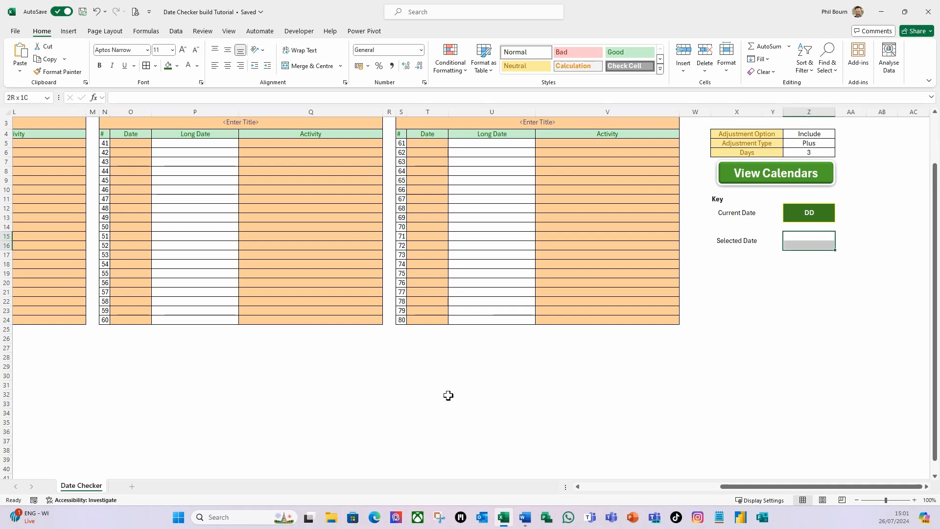
click(316, 69)
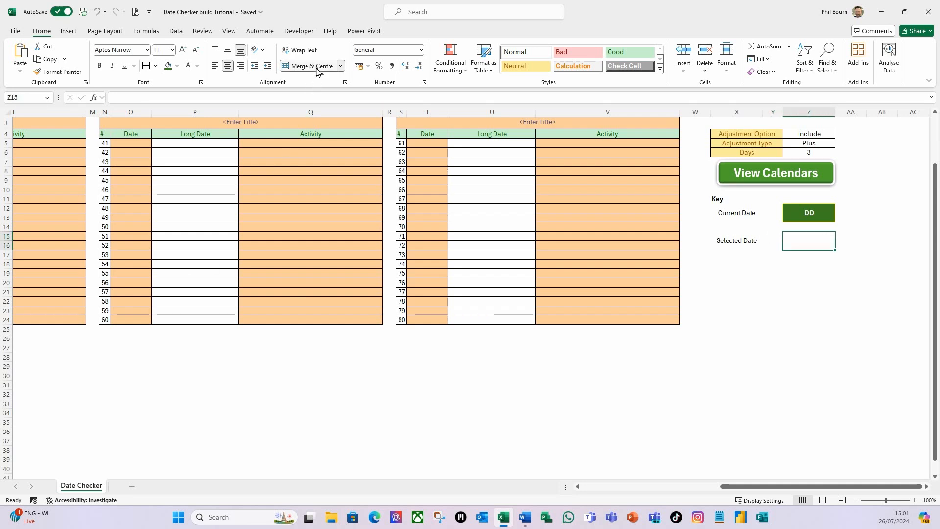
click(227, 50)
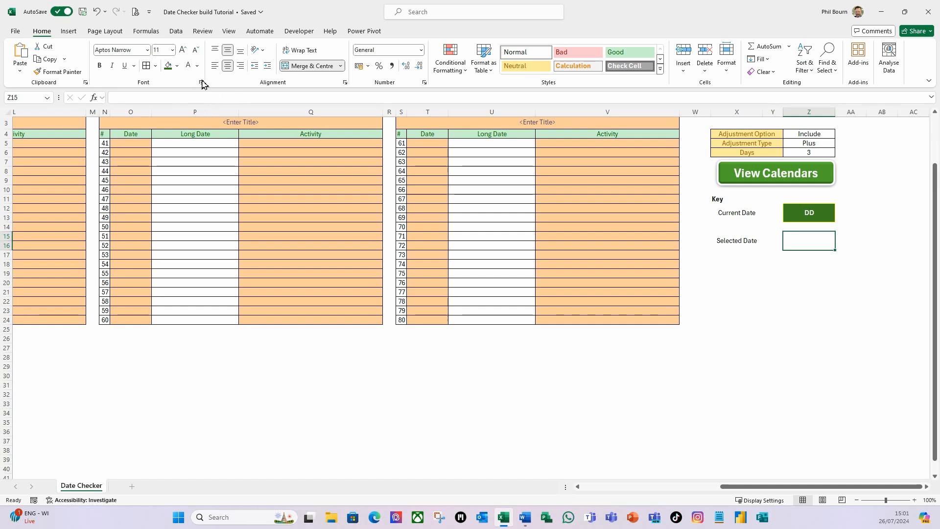
Step: Set the Z15 cell's font colour to white and its fill to blue
click(189, 65)
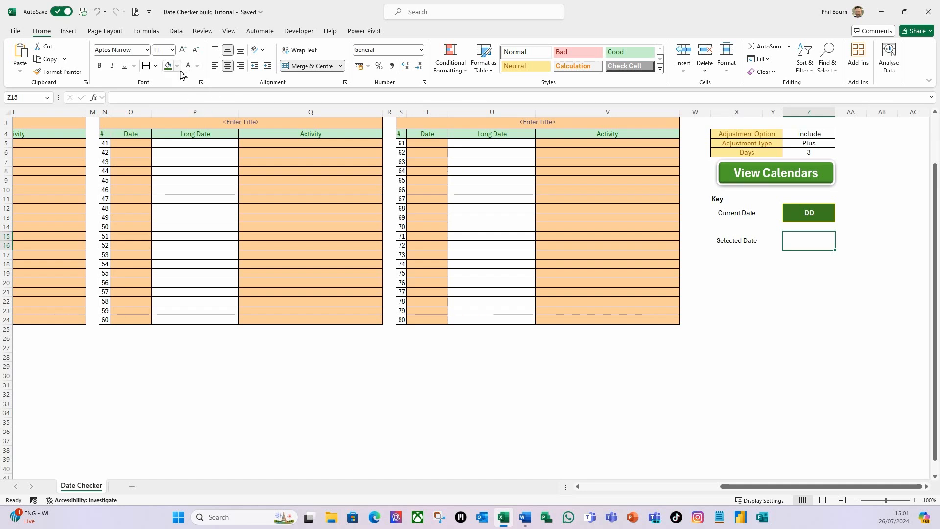
click(177, 65)
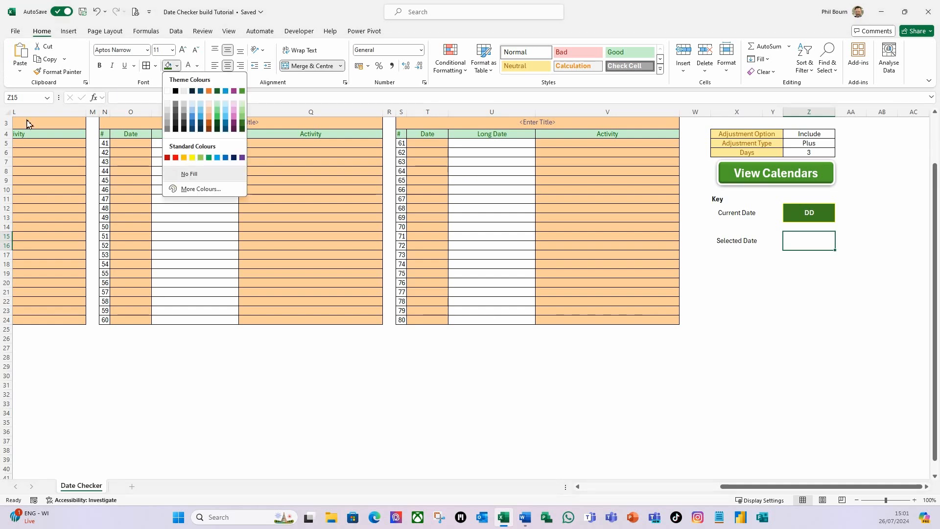
click(226, 158)
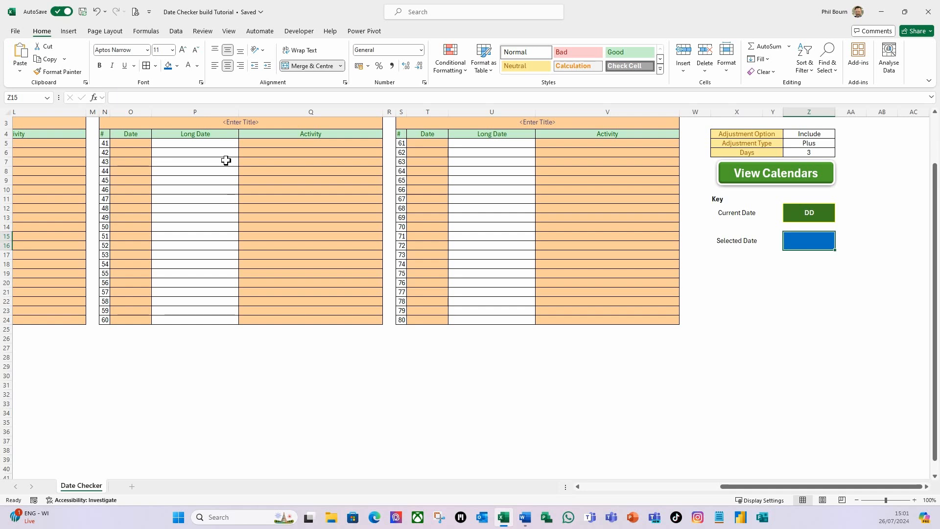
Step: Add a dark blue outline border around the merged cell Z15
click(155, 66)
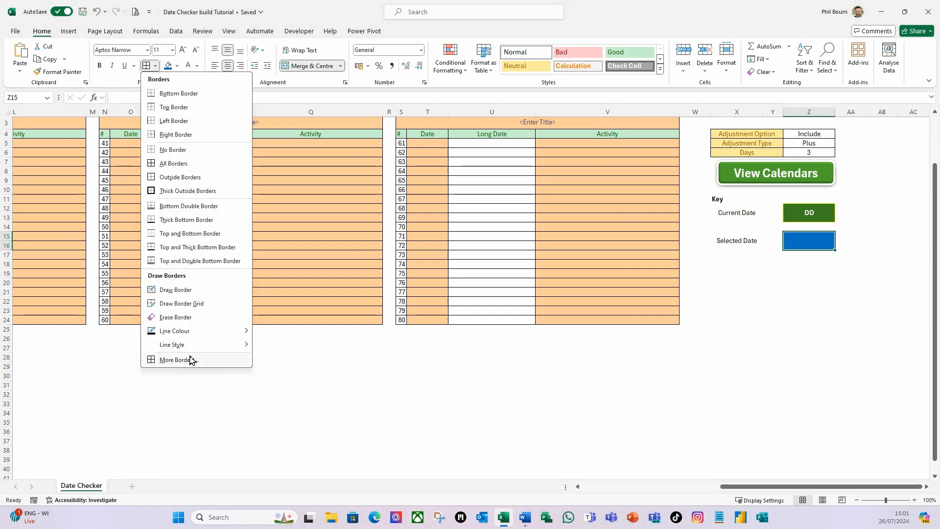
click(169, 361)
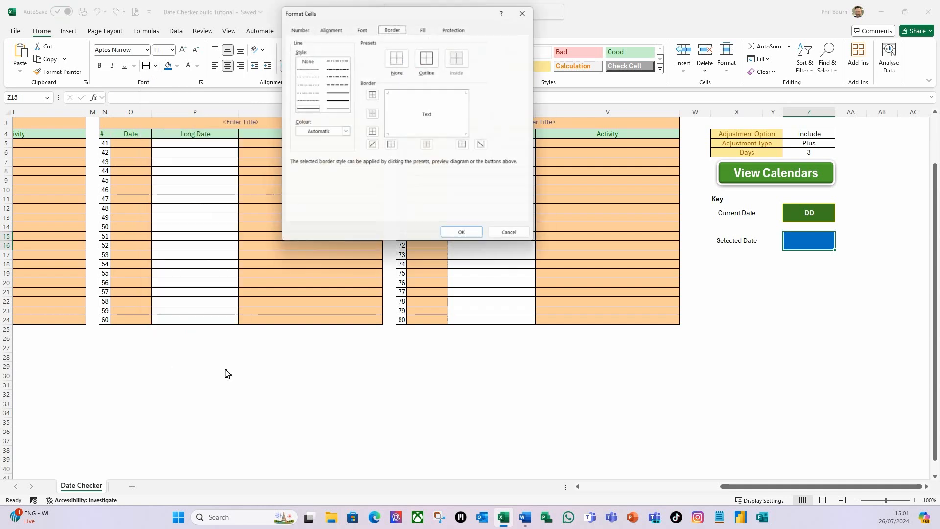
click(309, 108)
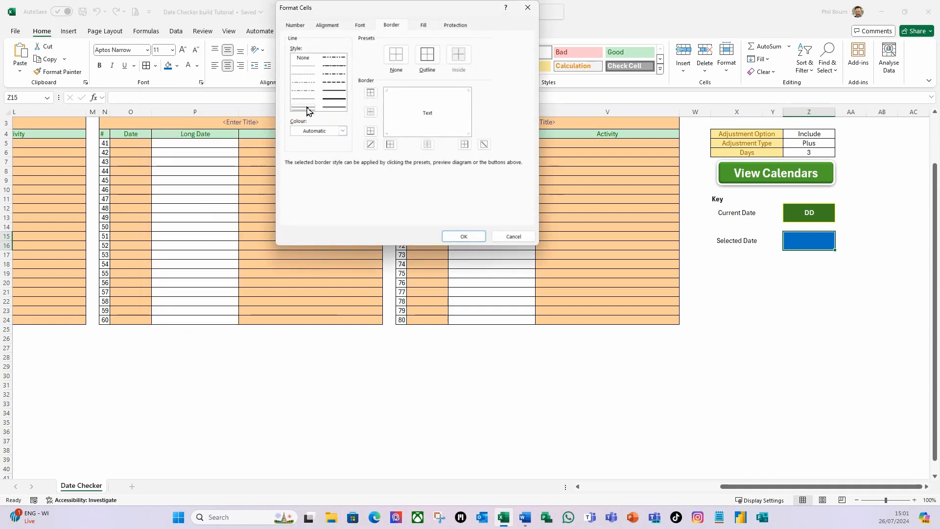
click(343, 137)
click(318, 213)
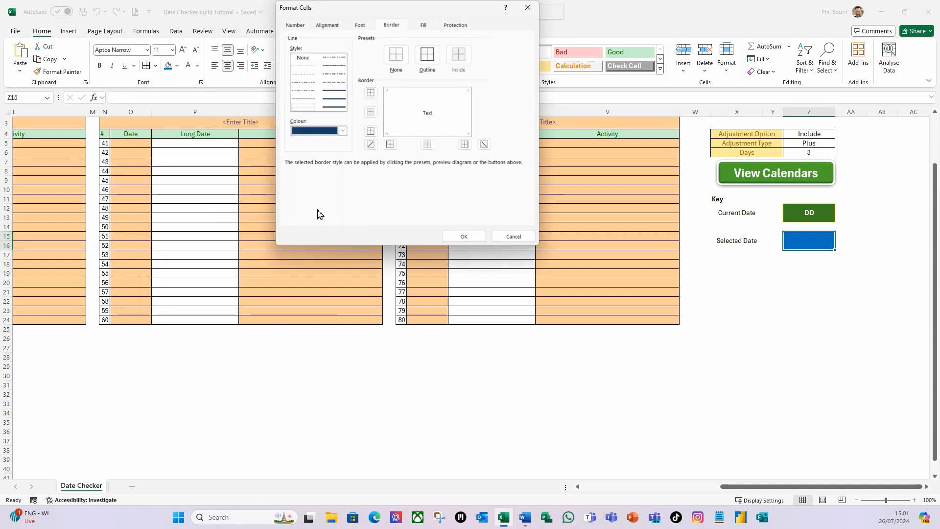
click(427, 56)
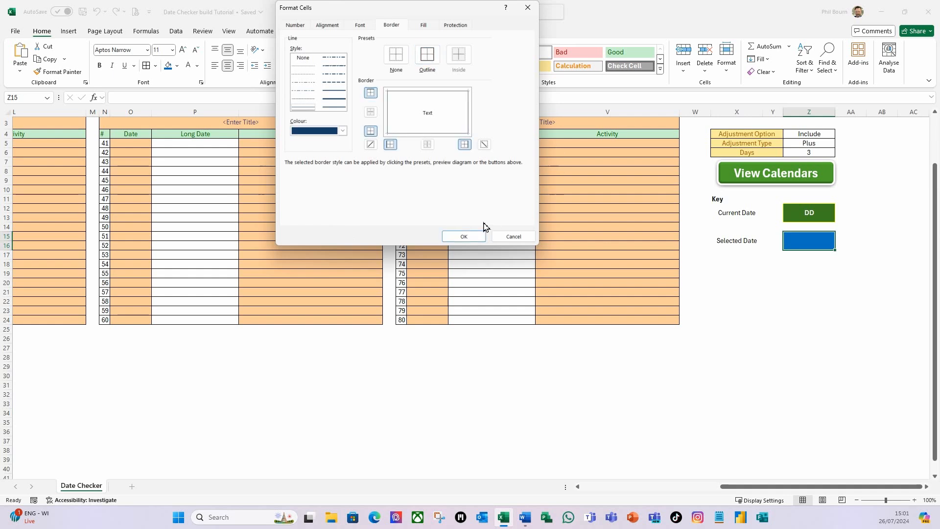
click(464, 236)
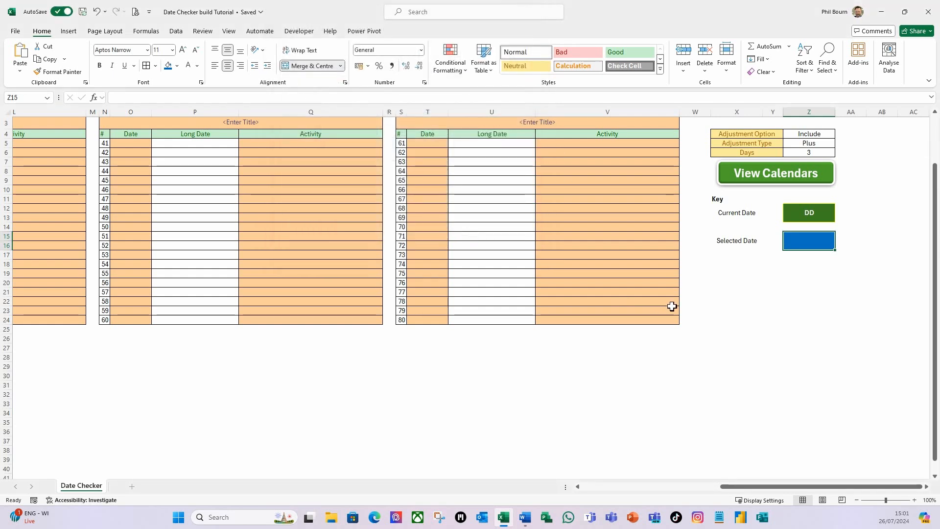
Step: Enter DD in the merged cell Z15 and make it bold
text(DD)
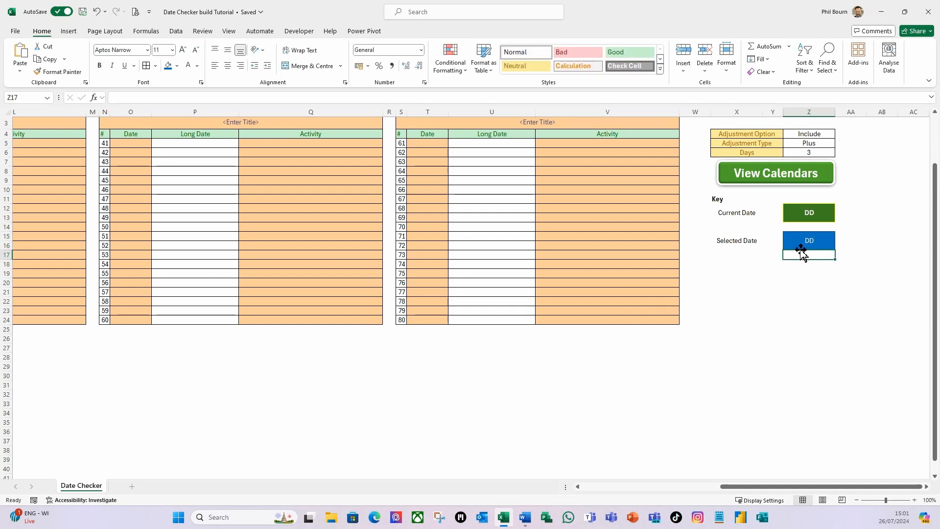
click(82, 98)
click(100, 66)
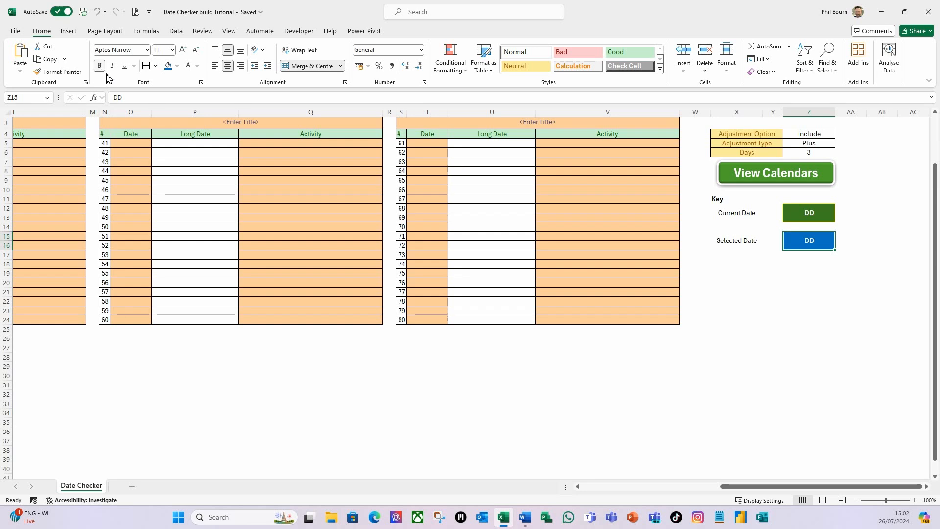
Step: Merge cells X18:X19
click(801, 259)
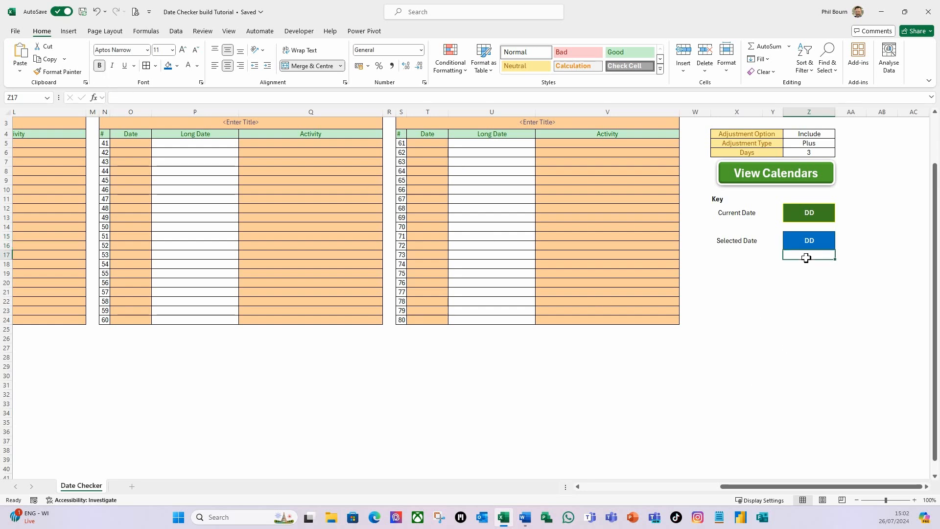
key(Down)
key(Left)
key(Left)
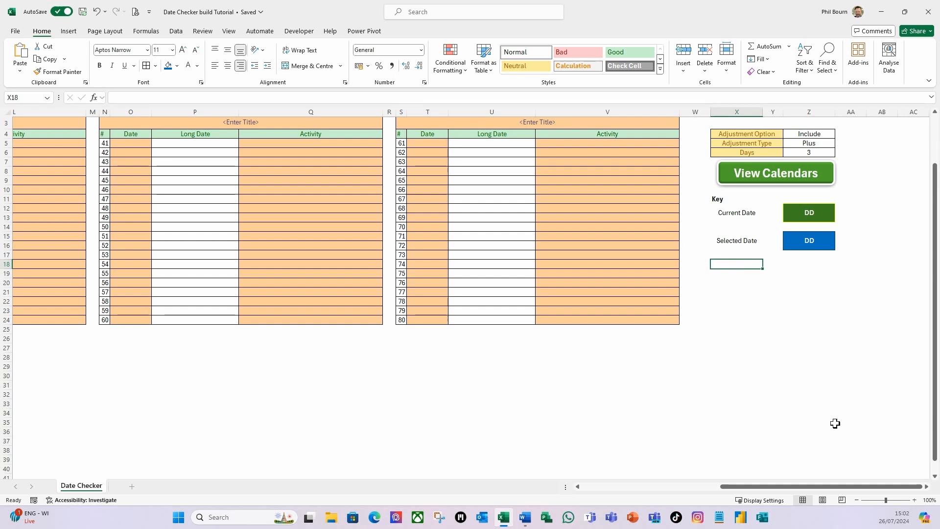
key(shift+Down)
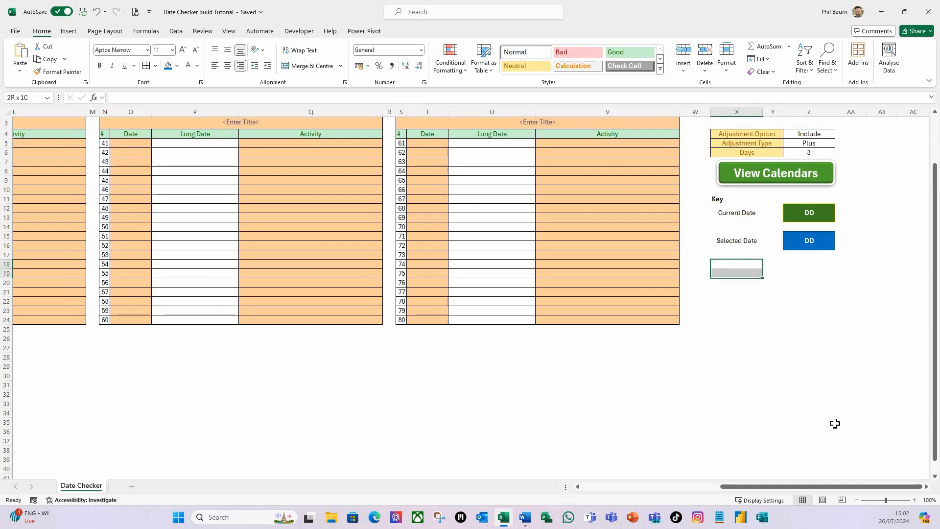
click(306, 65)
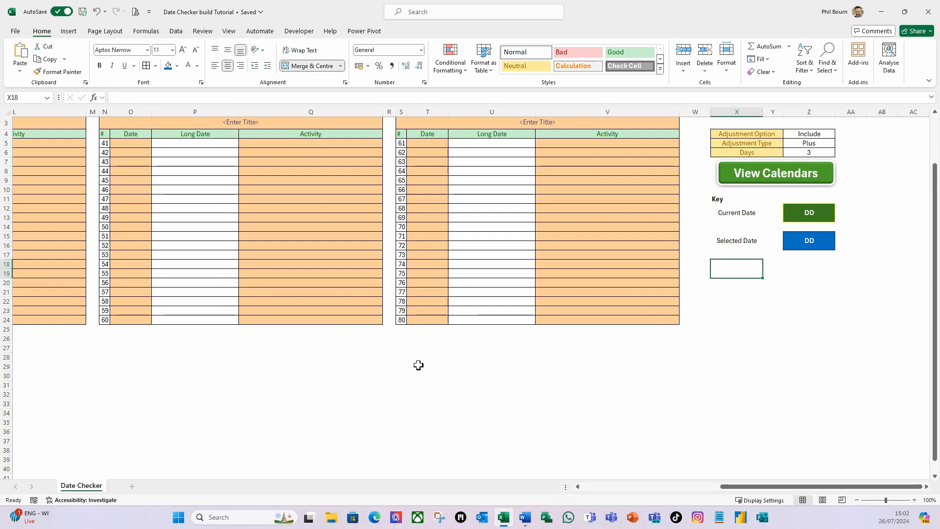
Step: Enter Adjusted Date in the merged cell X18
text(Adjusted Date)
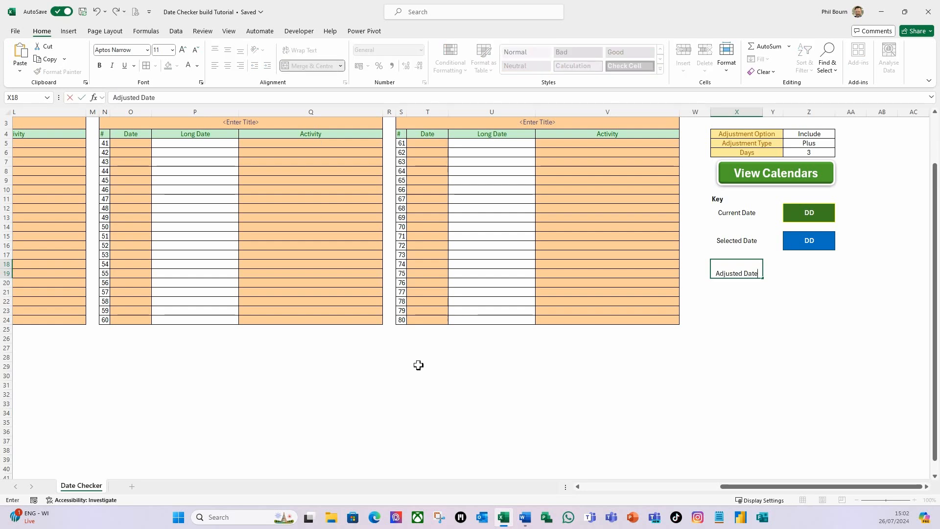
key(Tab)
key(Tab)
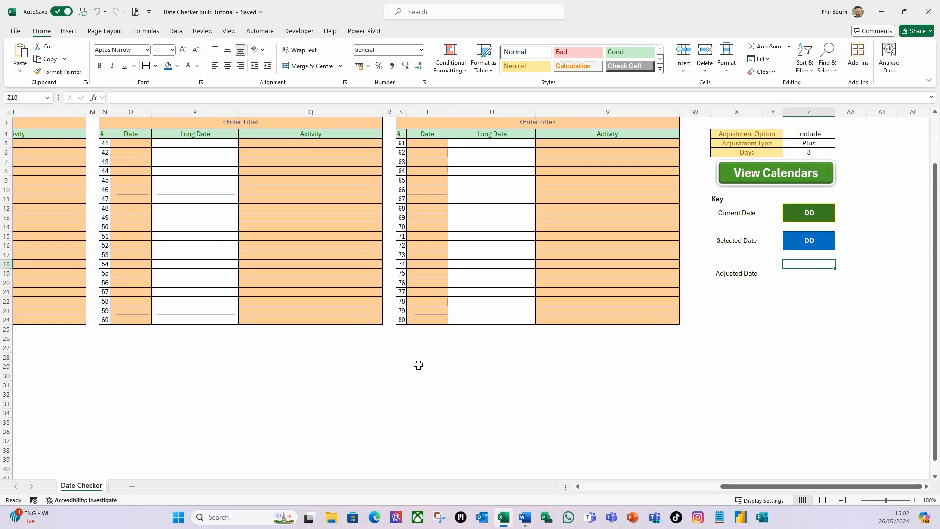
Step: Merge cells Z18:Z19, centre them, and enter DD in bold white text
key(shift+Down)
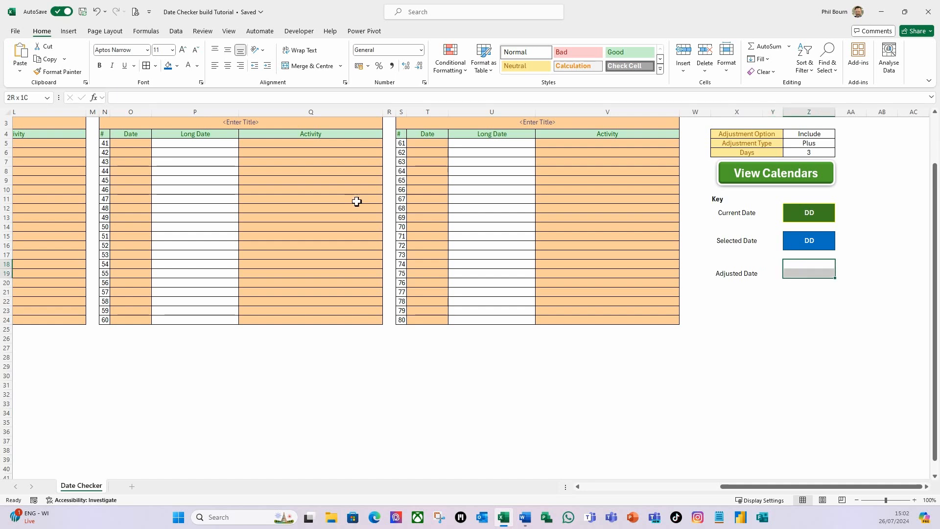
click(308, 67)
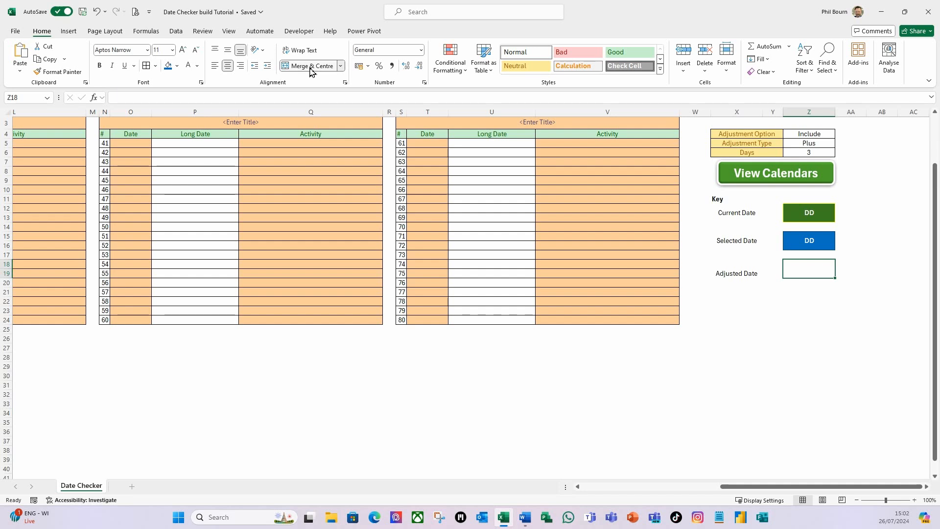
click(229, 54)
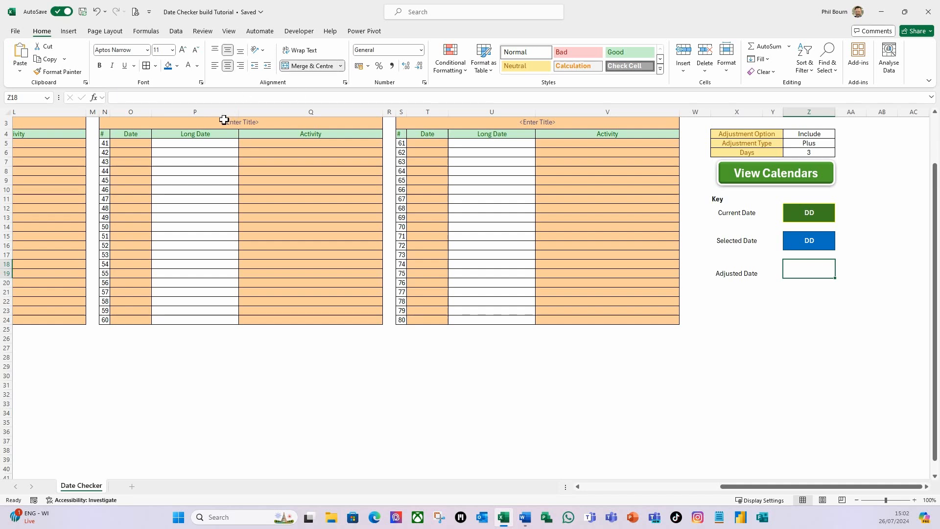
click(199, 67)
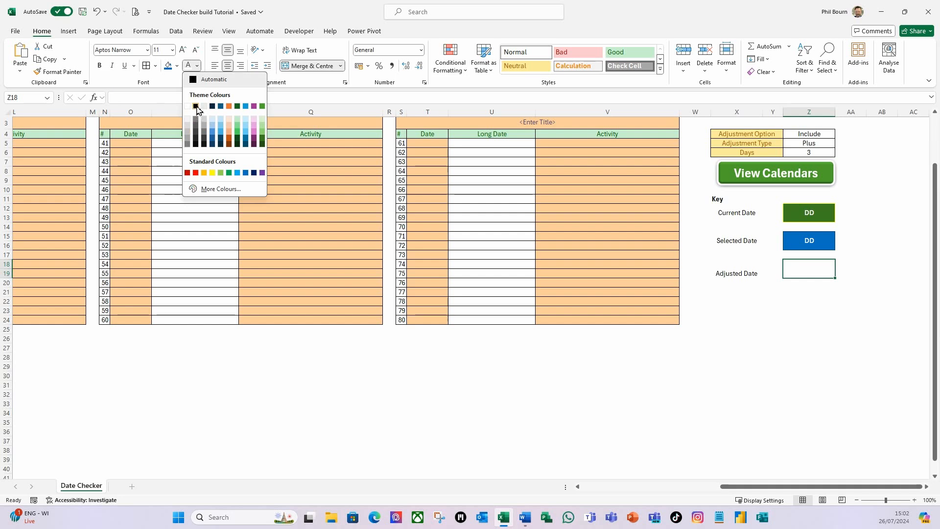
click(197, 106)
click(99, 66)
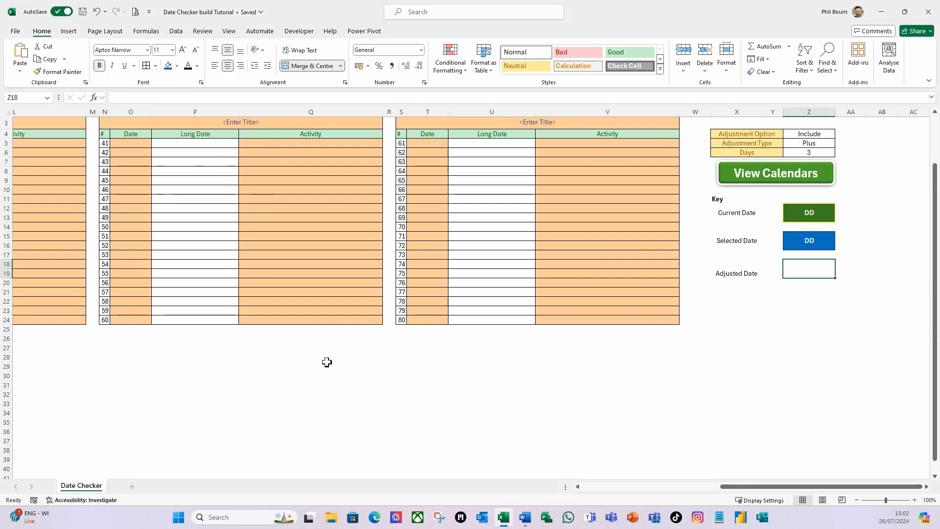
text(DD)
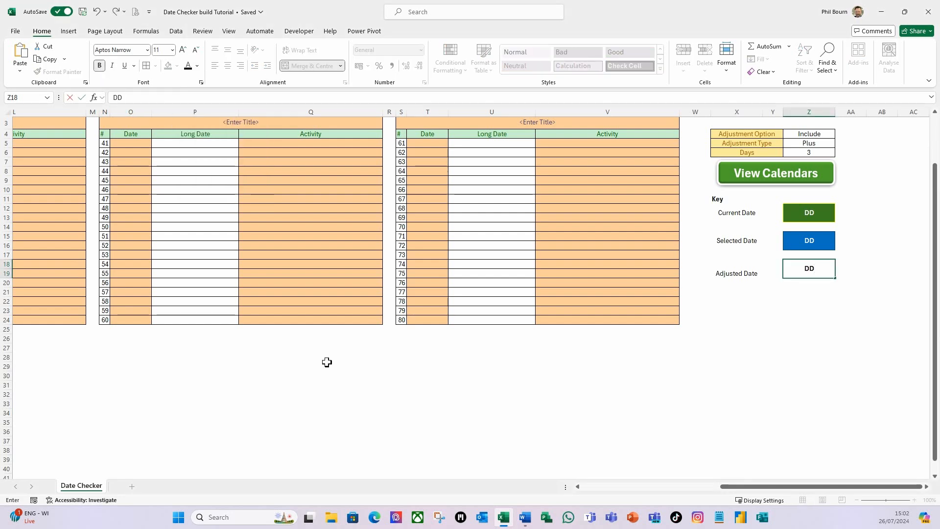
key(ctrl+Return)
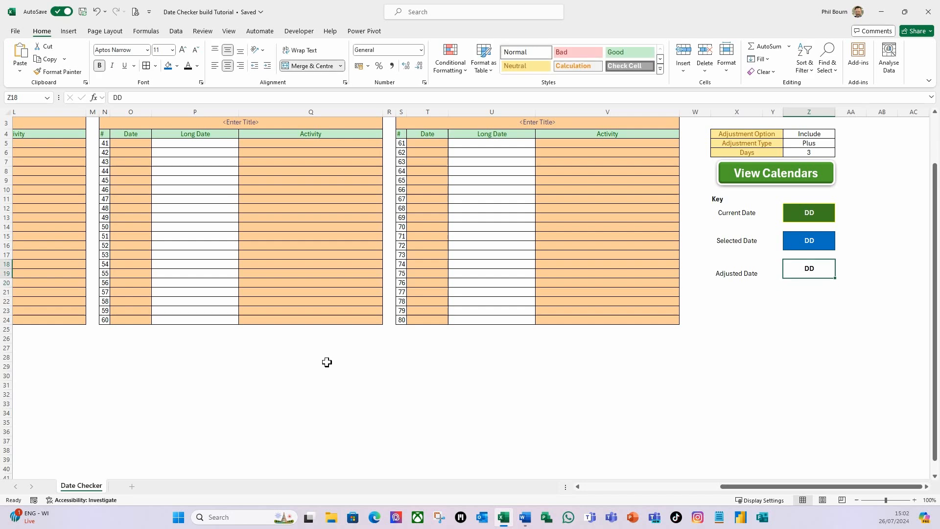
Step: Fill the merged cell Z18 light blue and give it a dark blue outline border
click(177, 66)
click(217, 158)
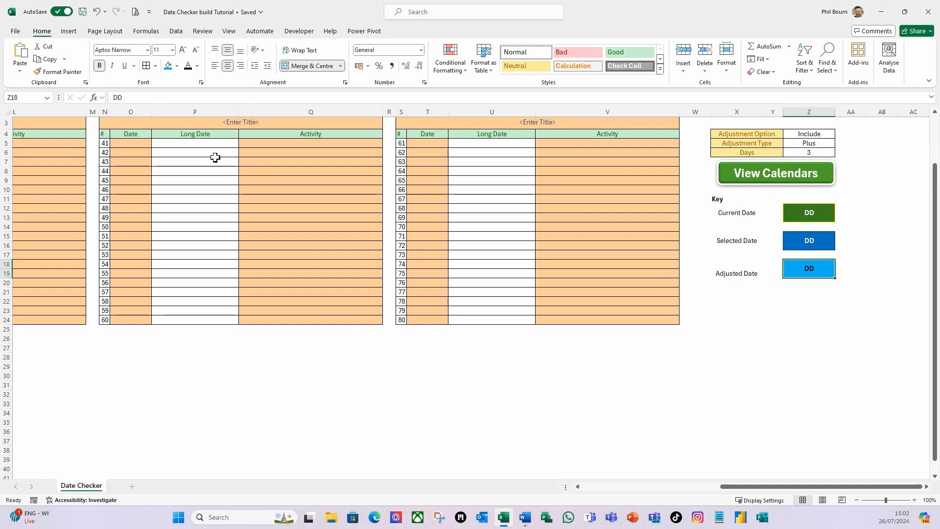
click(155, 65)
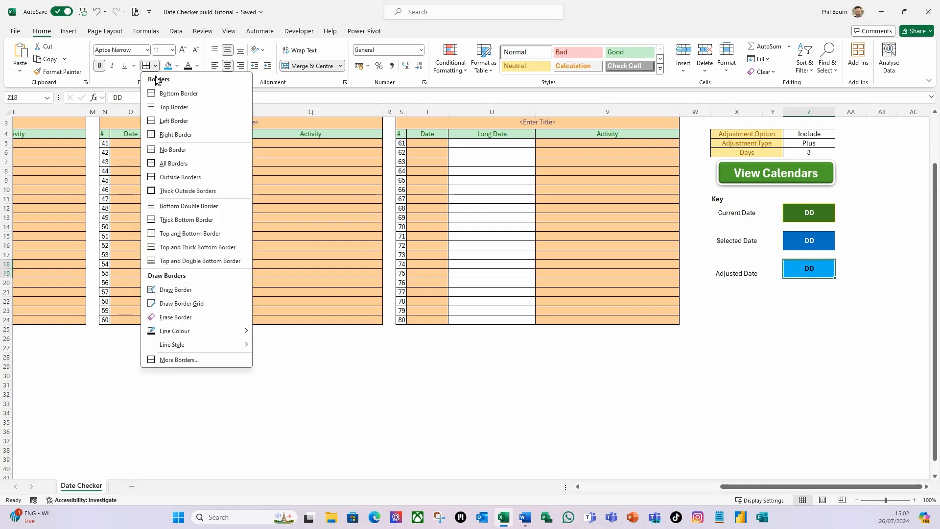
click(178, 360)
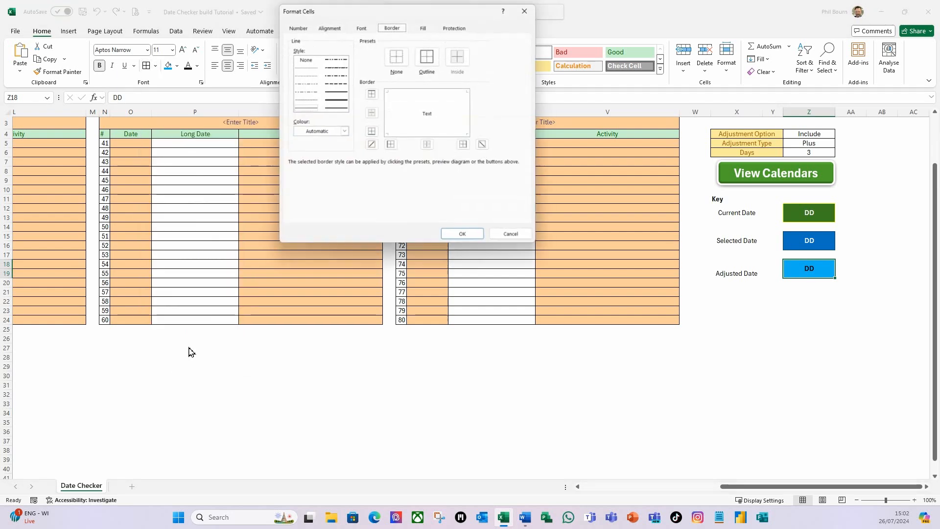
click(309, 112)
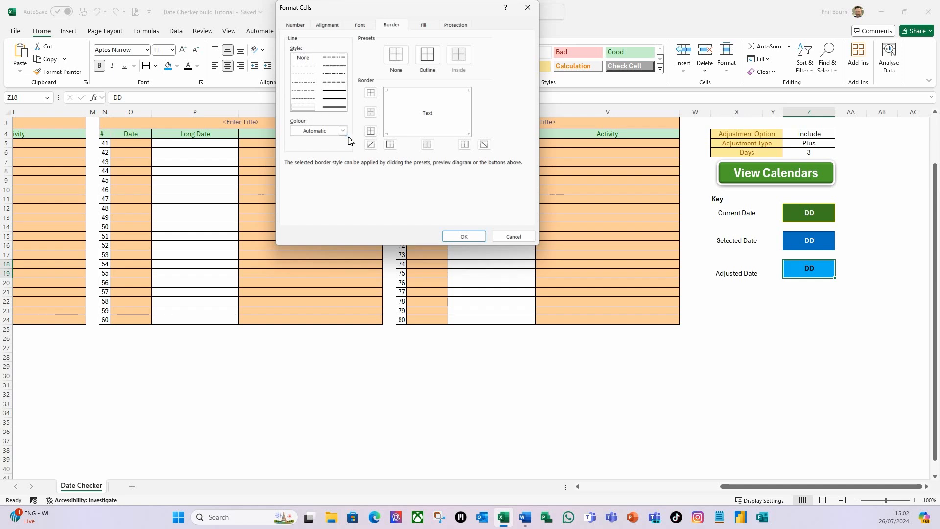
click(342, 131)
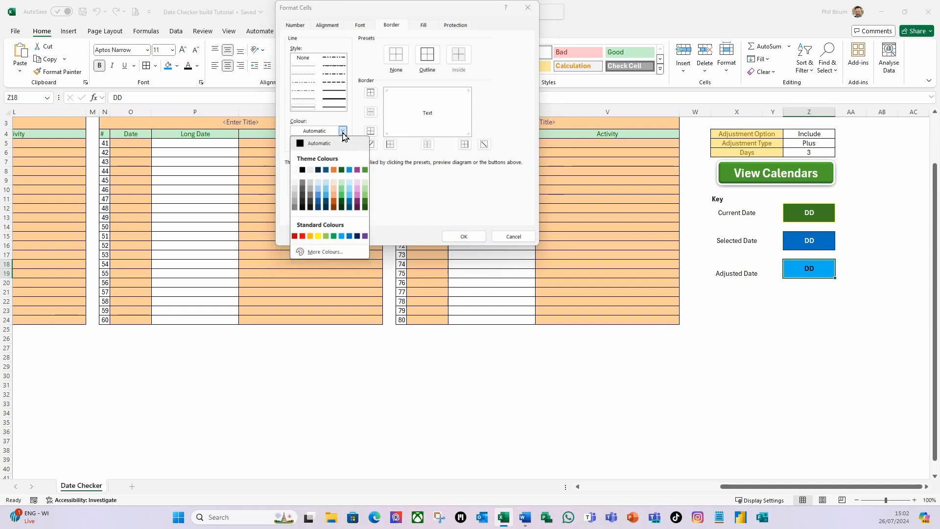
click(318, 206)
click(429, 65)
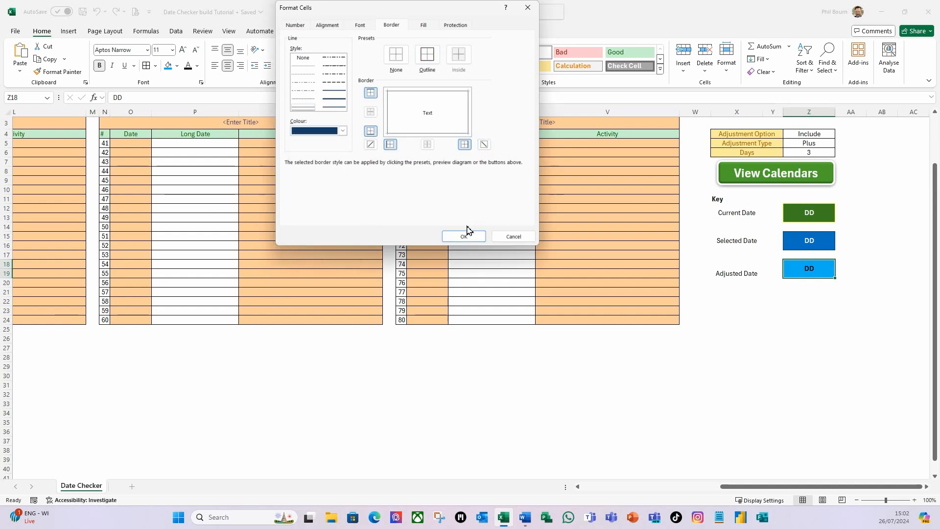
click(468, 237)
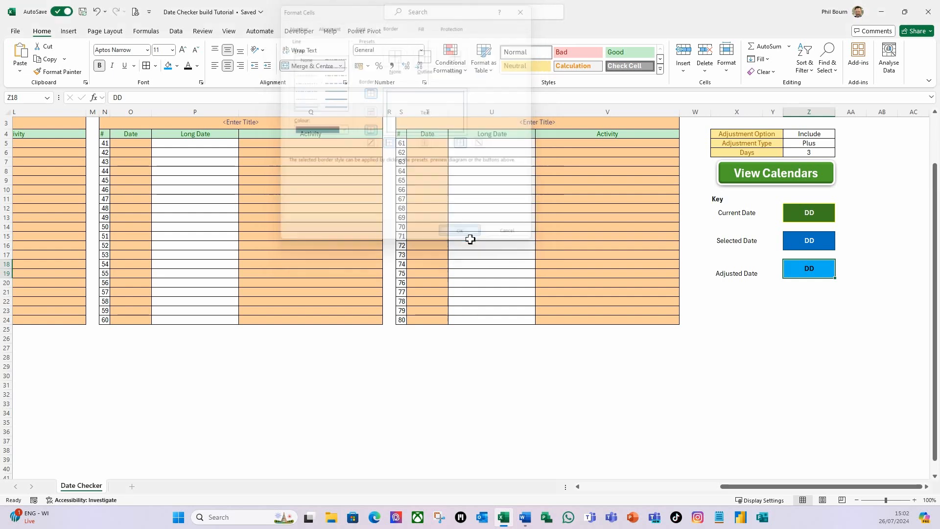
Step: Add a thick outside border around the key area X11:AA20
click(752, 312)
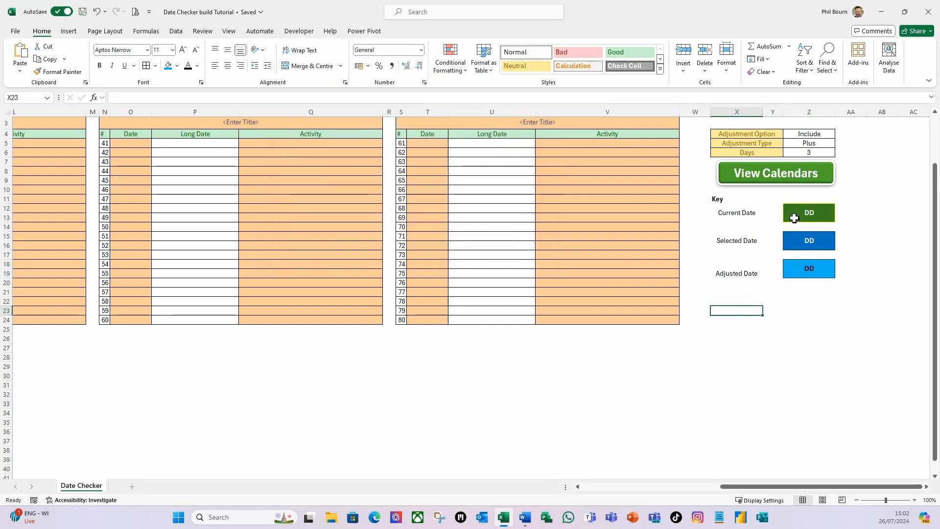
drag(723, 195, 852, 284)
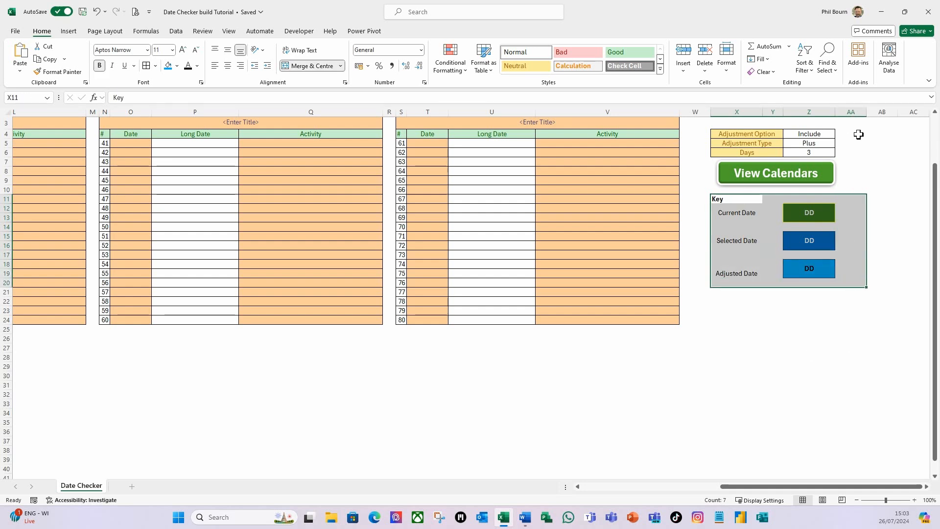
click(156, 66)
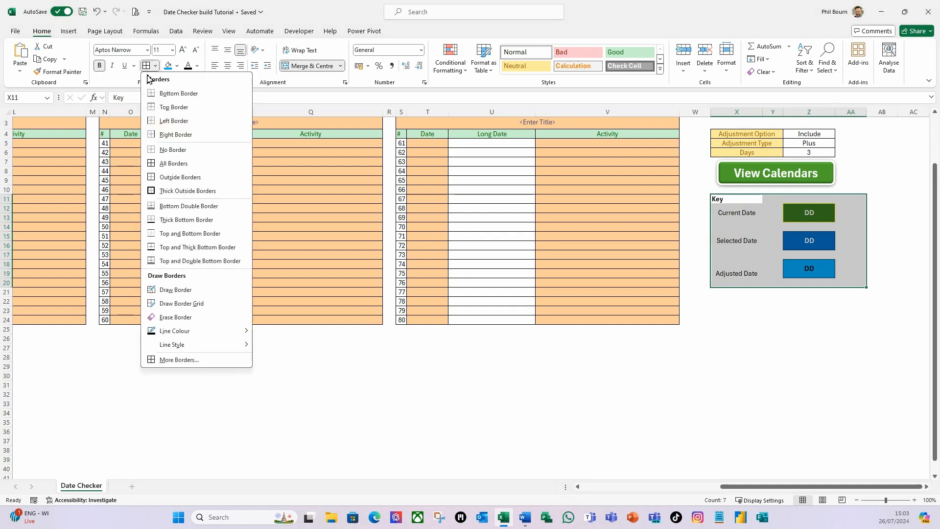
click(173, 191)
click(807, 333)
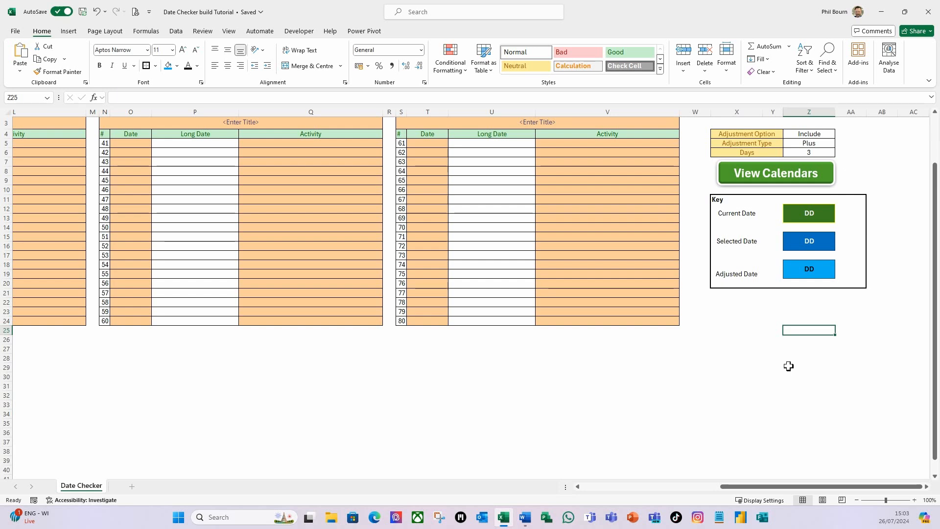
Step: Insert an orange rounded rectangle about 5.55 cm wide and 1.09 cm high below the key, labelled Reset Contents
drag(753, 487, 495, 469)
scroll(149, 201, up, 1)
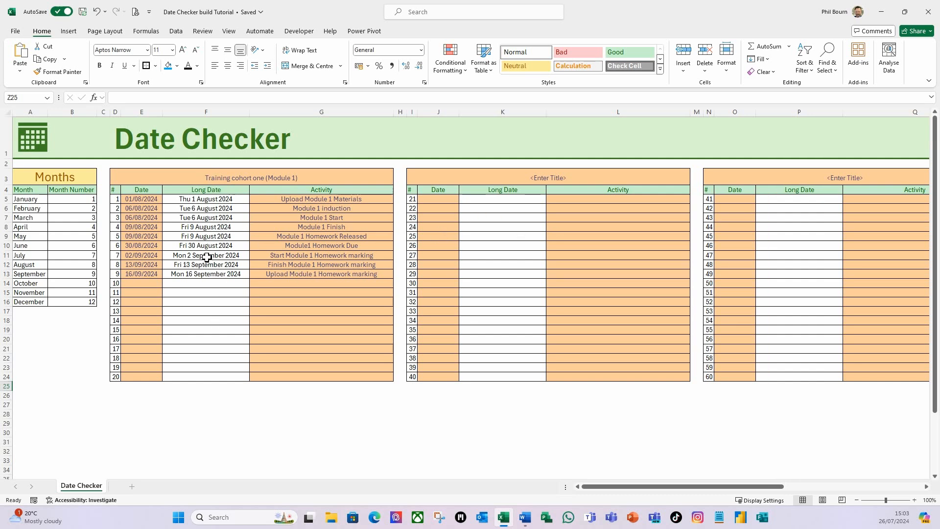
drag(610, 490, 750, 490)
click(786, 360)
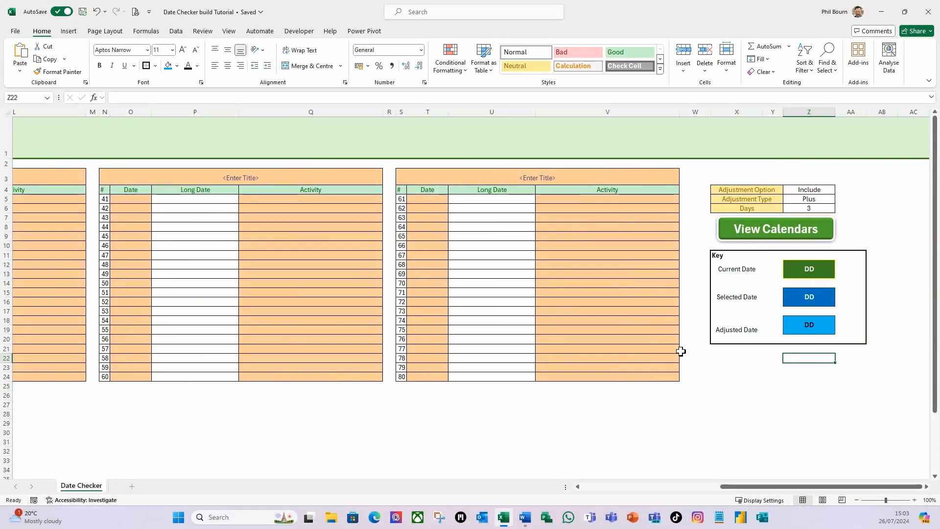
click(69, 32)
click(145, 73)
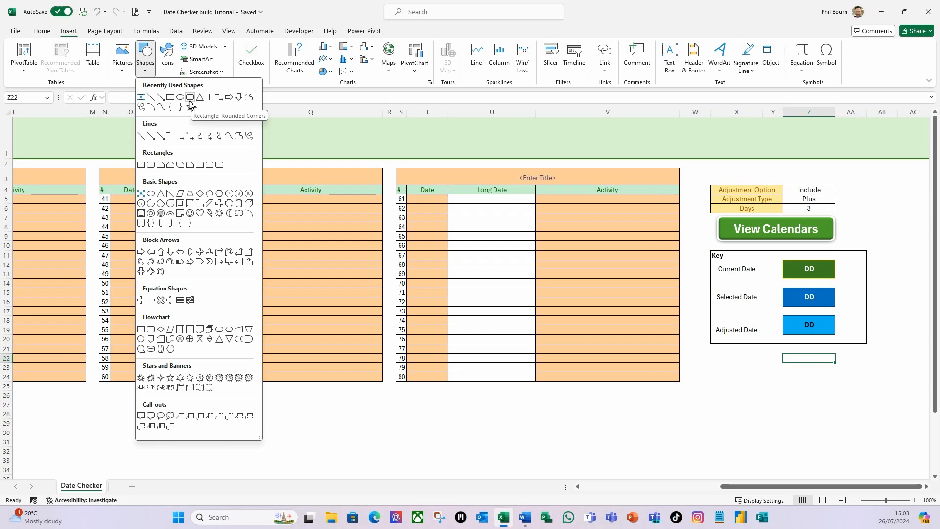
click(190, 97)
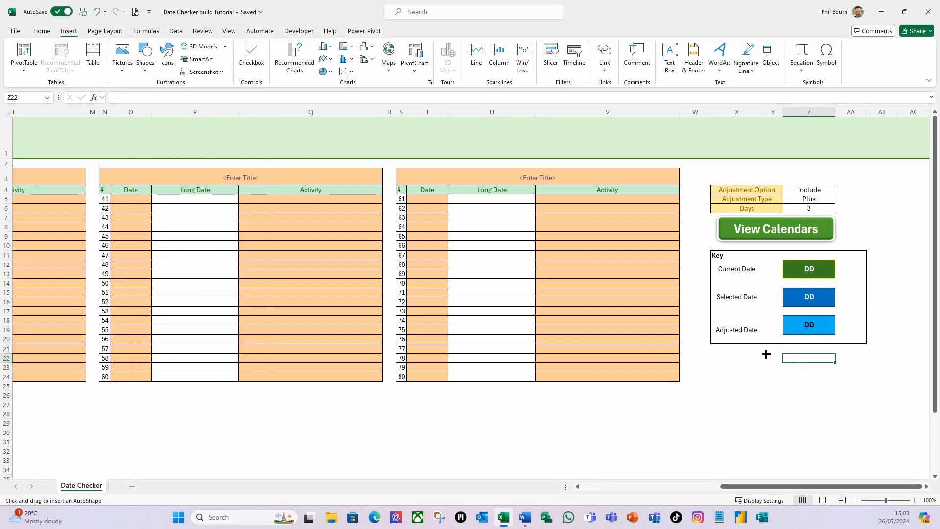
drag(762, 352, 866, 371)
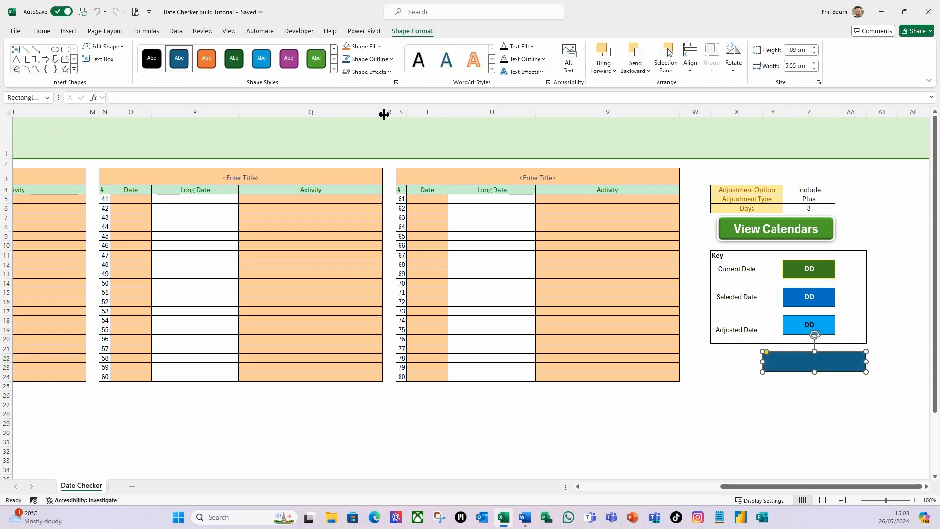
click(213, 68)
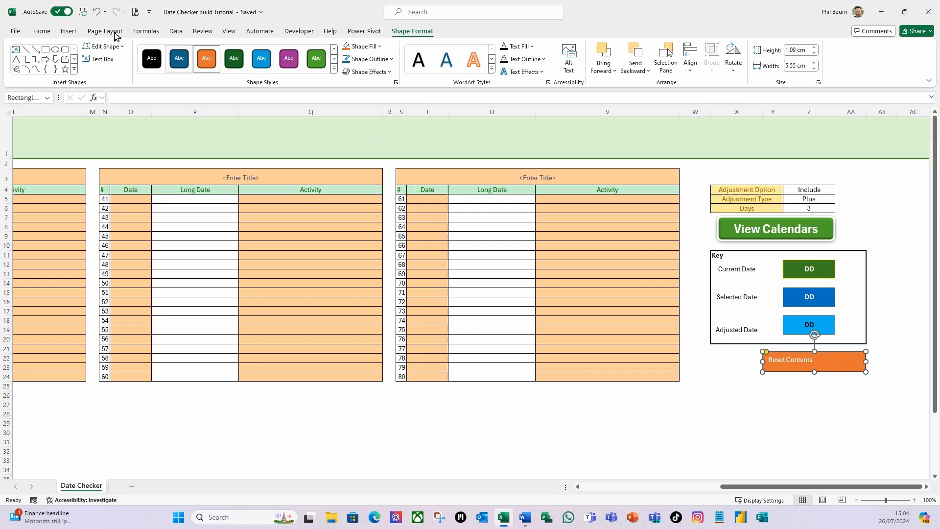
Step: Centre the button text horizontally and vertically and set it to 20 pt bold
click(41, 33)
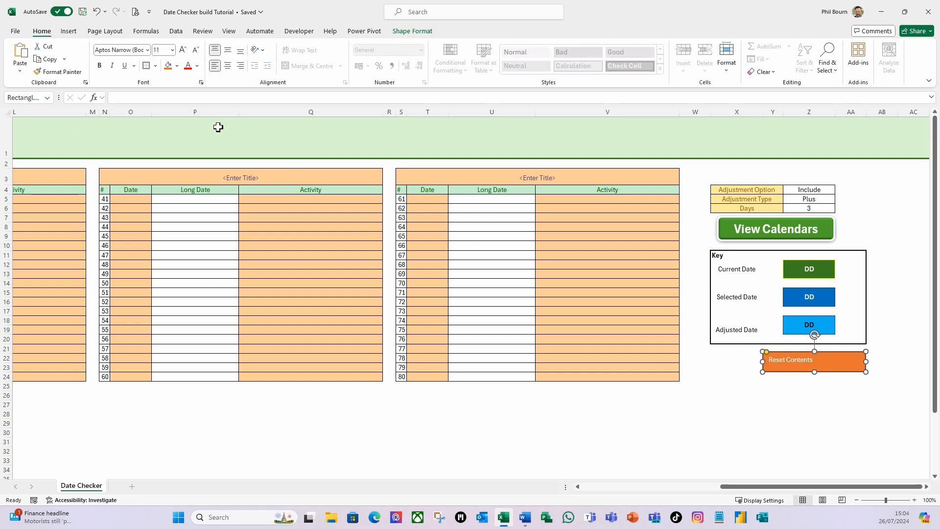
click(228, 67)
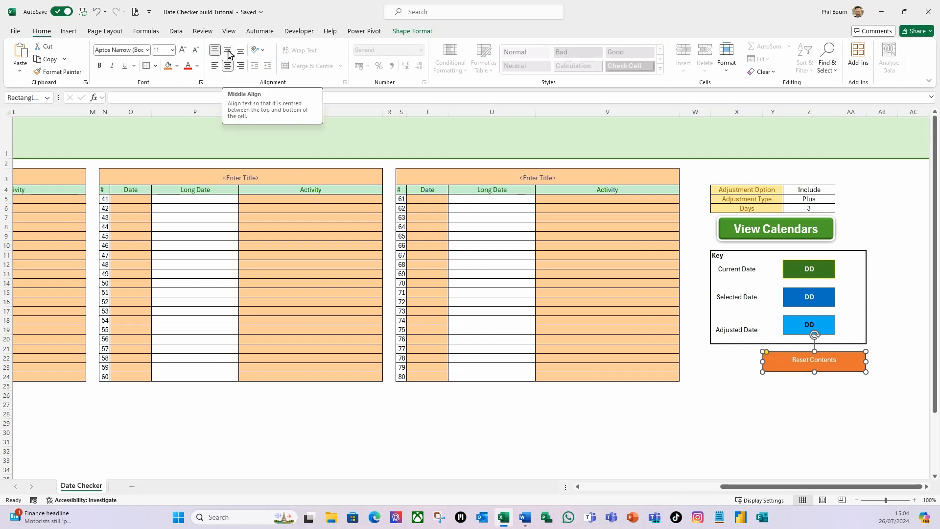
click(228, 52)
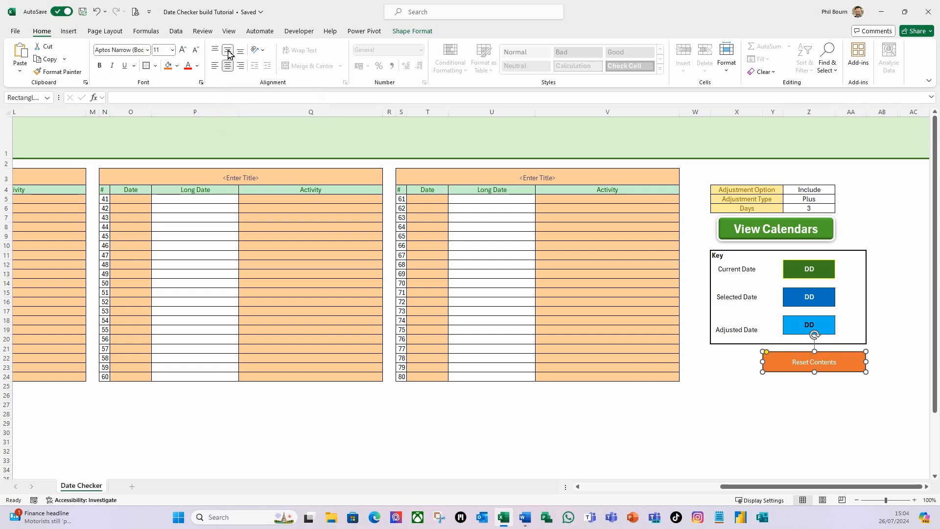
click(172, 51)
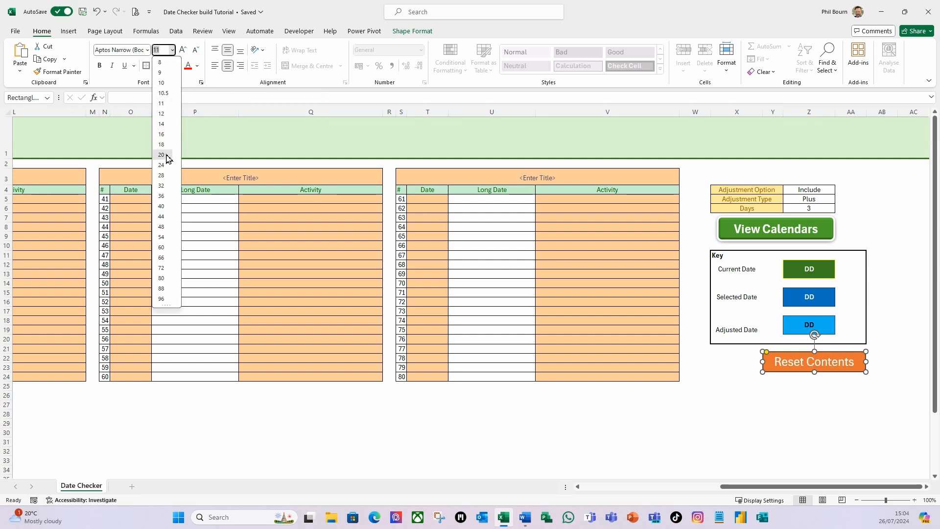
click(162, 149)
click(100, 66)
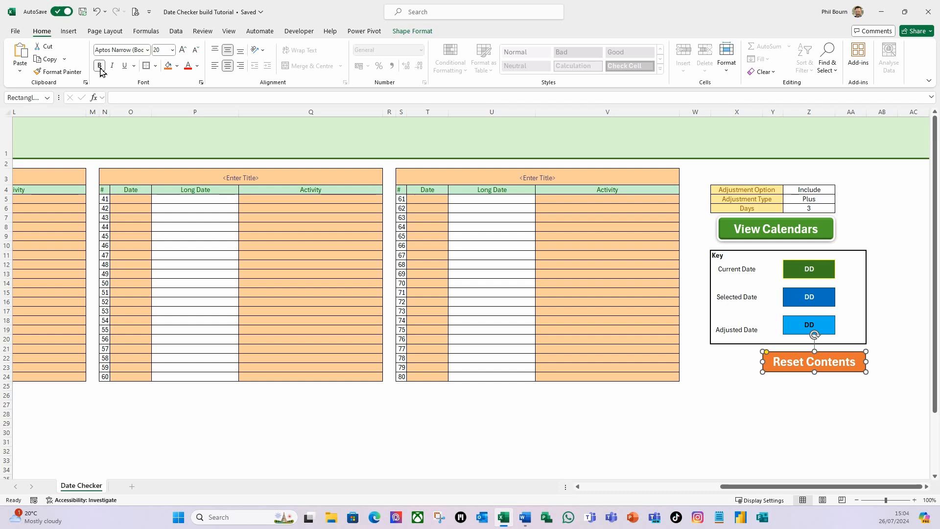
Step: Apply the first bevel preset shape effect to the Reset Contents button
click(410, 32)
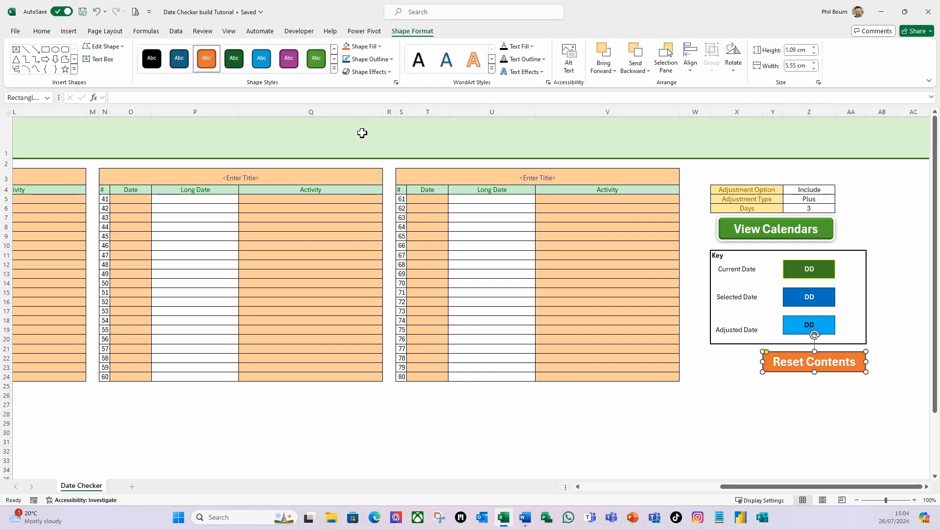
click(382, 72)
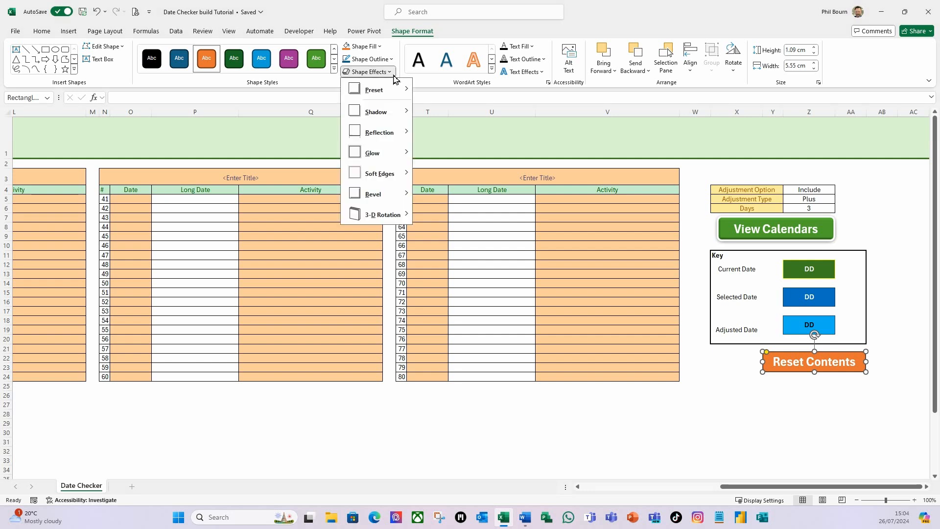
mouse_move(378, 97)
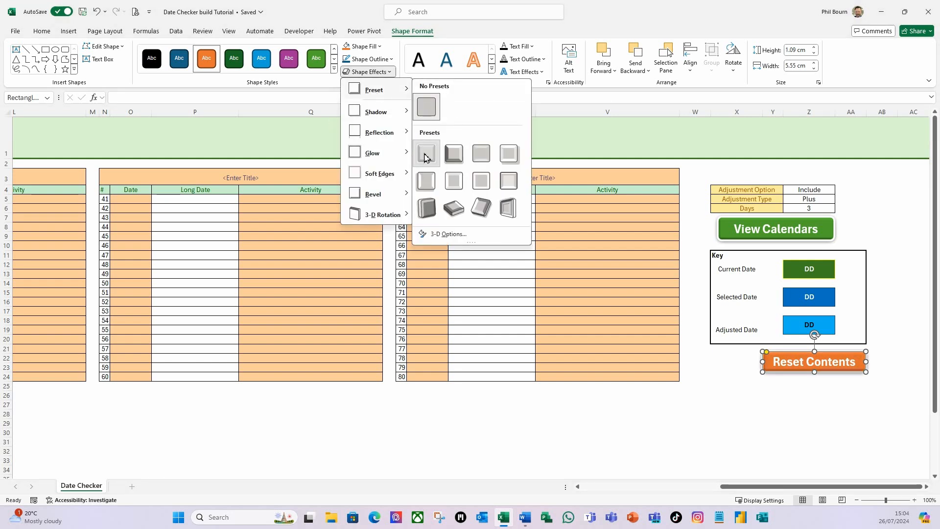
click(425, 156)
click(807, 395)
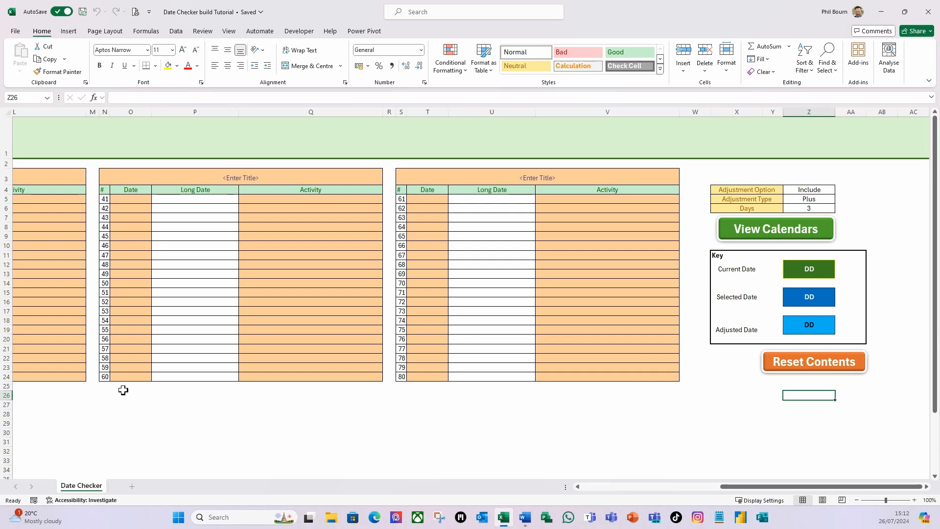
Step: Open the sheet's code in the VBA editor and open the mcDateChecker module
right_click(86, 491)
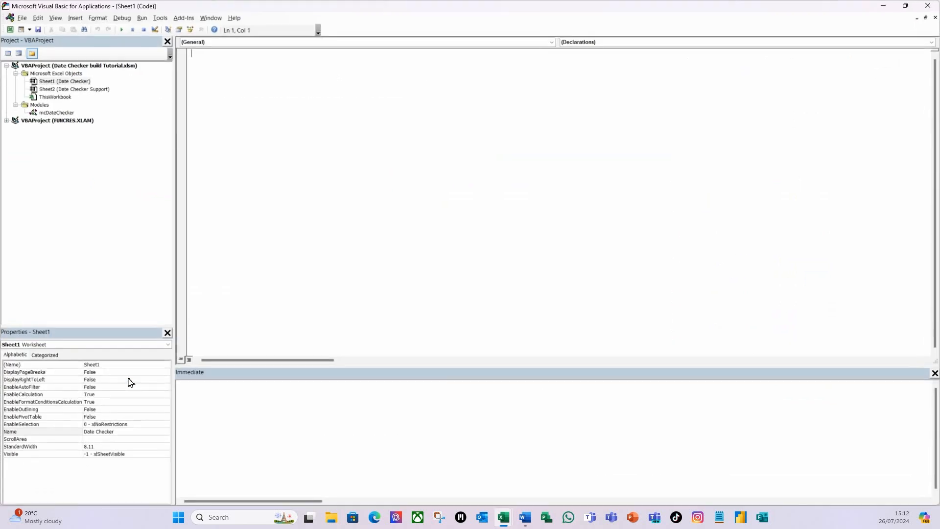
double_click(59, 113)
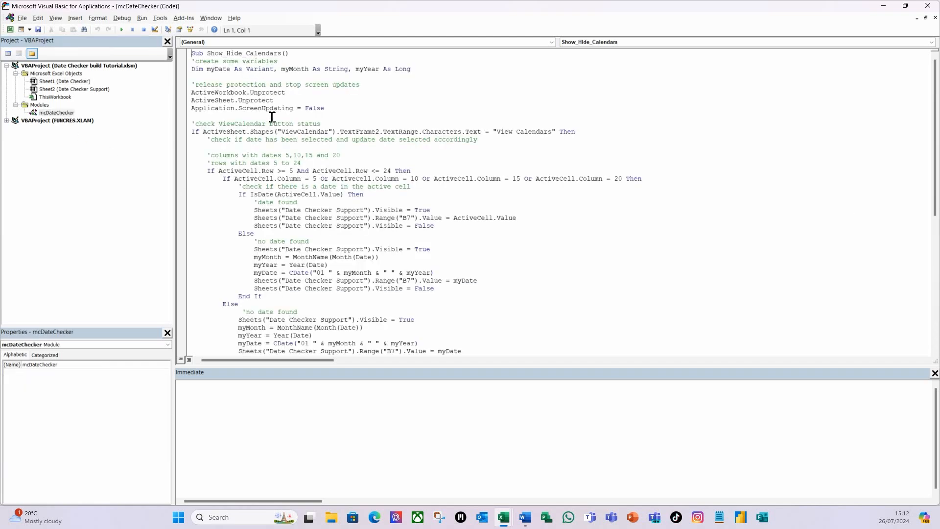
Step: Start a new Sub procedure named Reset_Date_Checker at the end of the mcDateChecker module
scroll(273, 124, down, 3)
scroll(277, 138, down, 2)
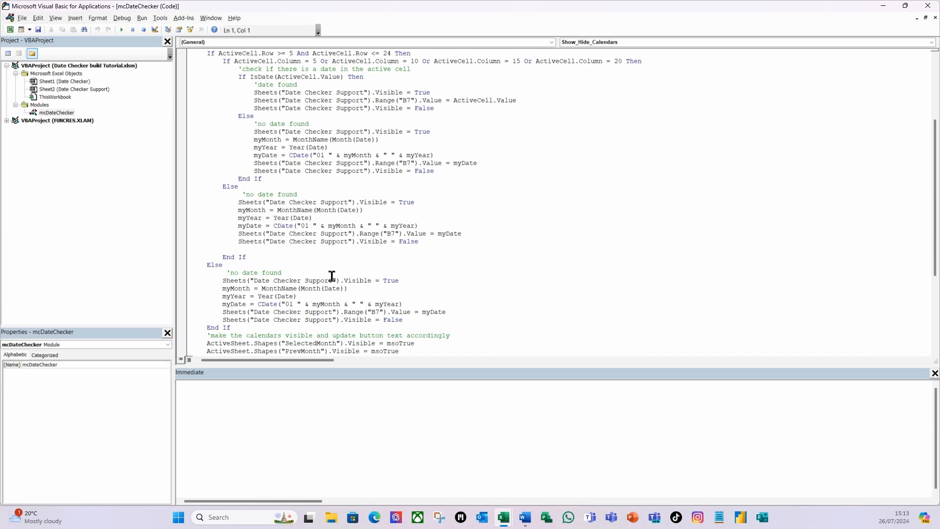
scroll(332, 276, down, 6)
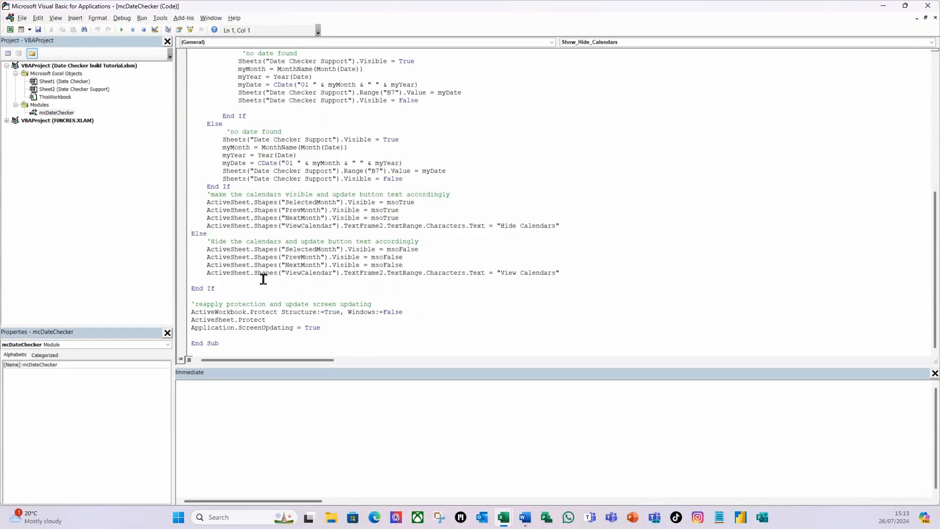
click(233, 351)
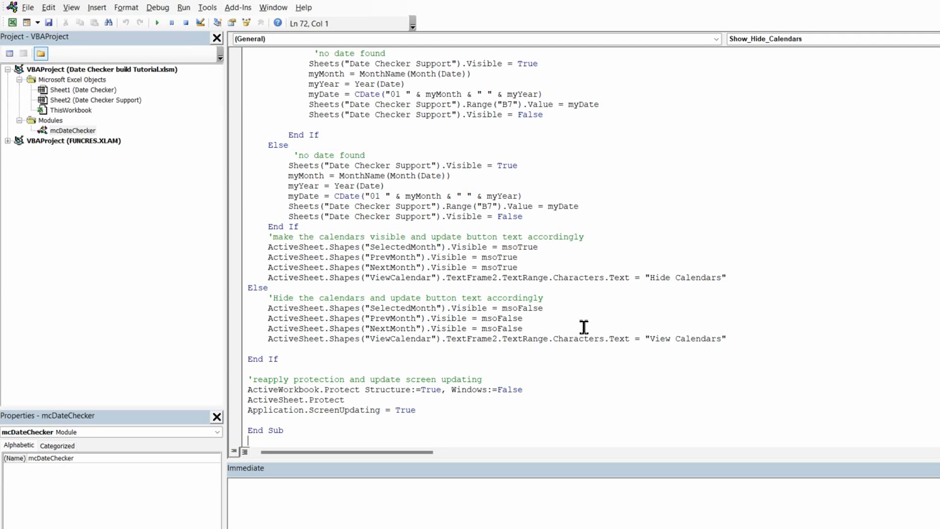
text(sub Reset_Date )
text(Checker)
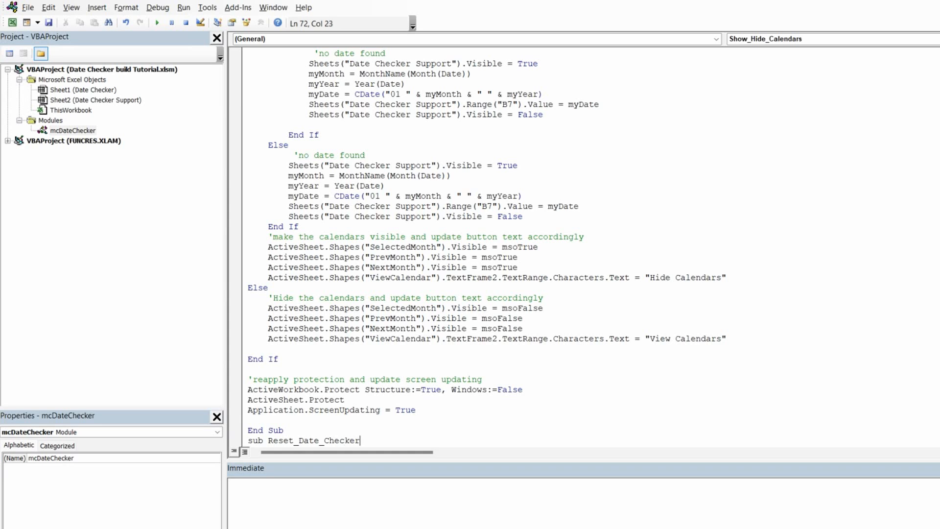
key(Return)
Step: Add the comment 'check if user really wants to clear contents as the procedure's first line
scroll(399, 325, down, 1)
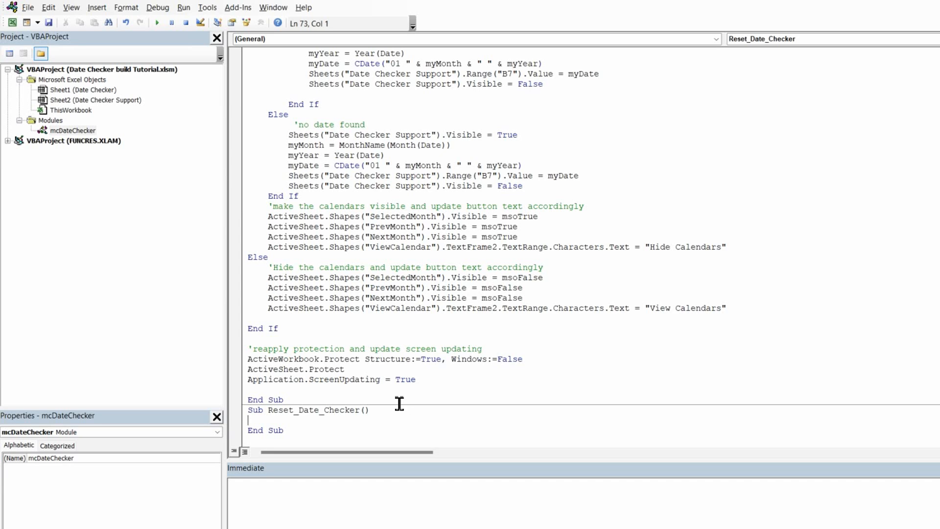
text('check if user real)
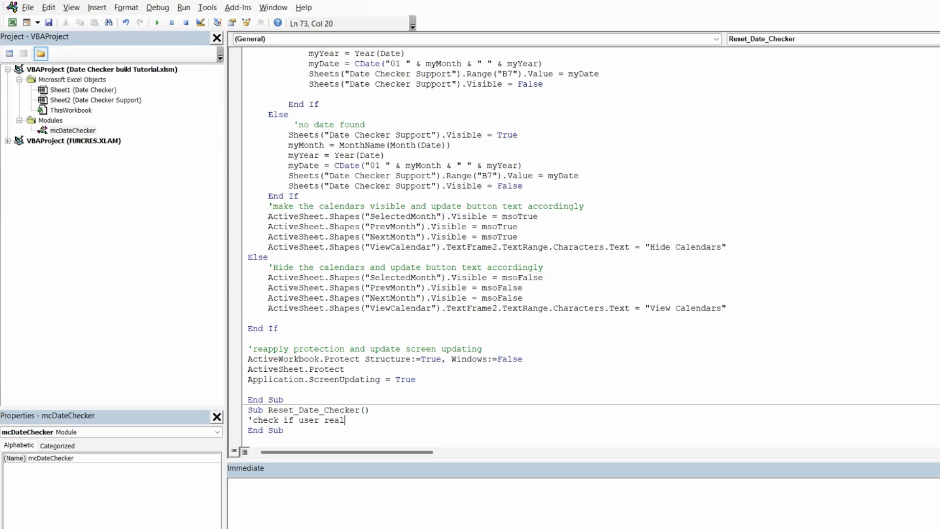
text(ly wants to clear contents)
key(Return)
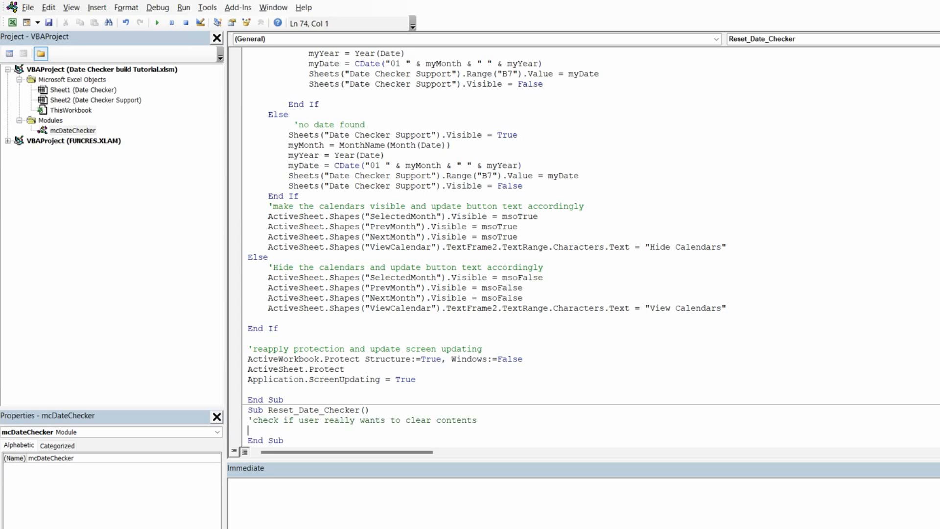
key(Return)
Step: Declare the variable myAnswer with a Dim statement below the comment
scroll(389, 342, down, 1)
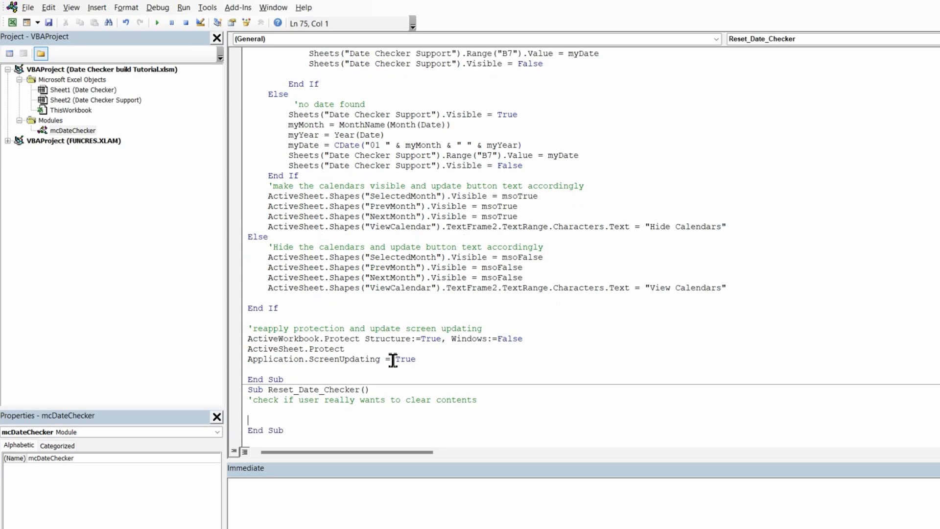
text(Dim myAnswer)
key(Return)
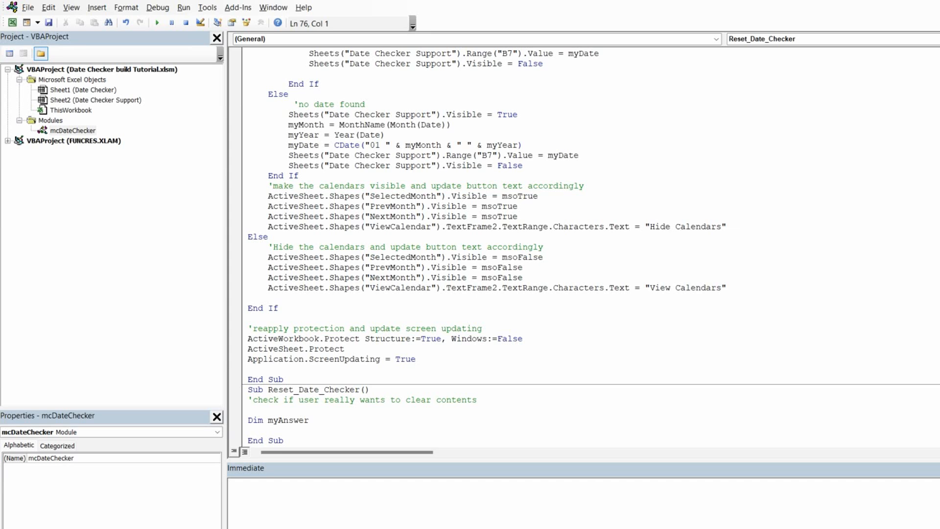
key(Return)
Step: Assign myAnswer a MsgBox with the prompt "Are you sure you wish to reset Date Checker?"
scroll(352, 364, down, 1)
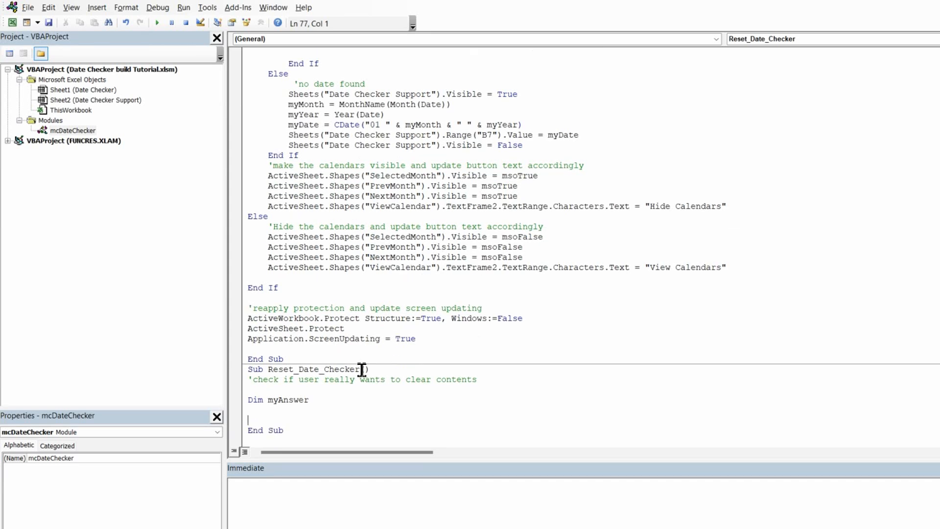
text(myanswer = msgbox)
text(()
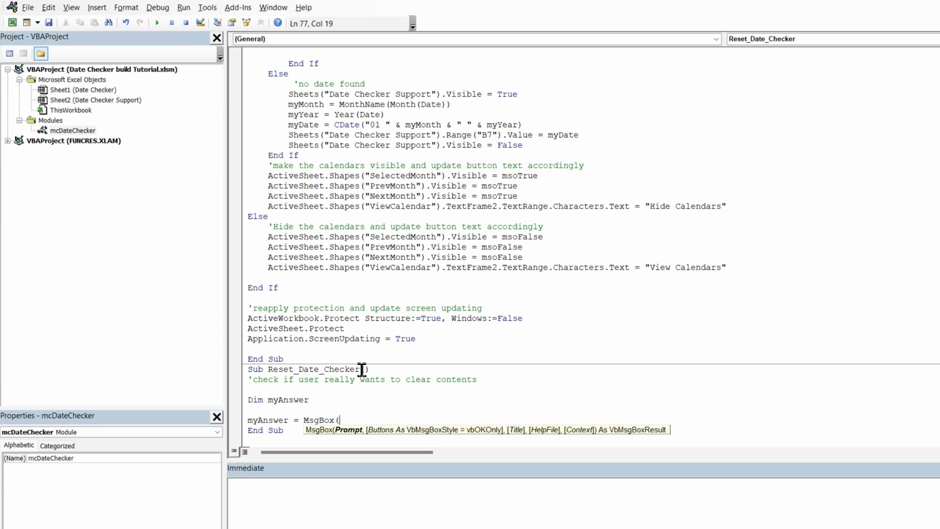
text(WAre you sure you wish )
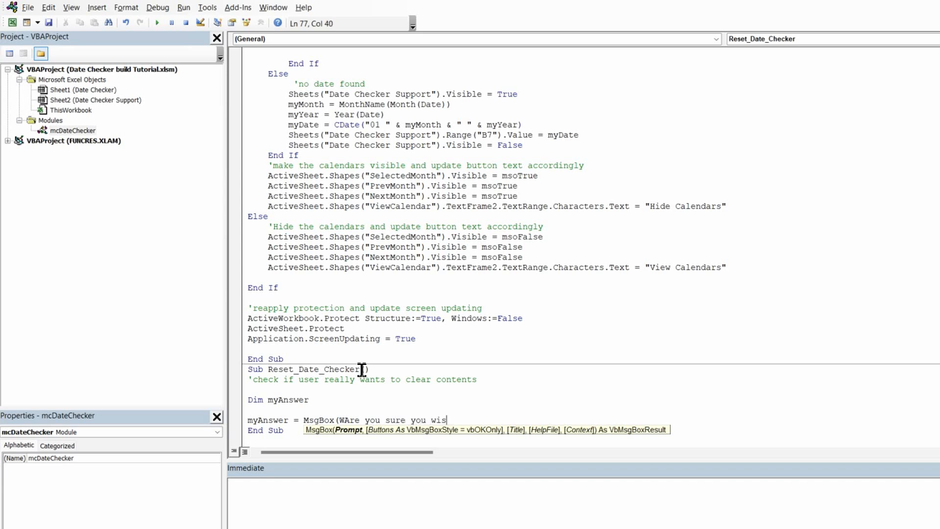
text(to reset Date Checker?)
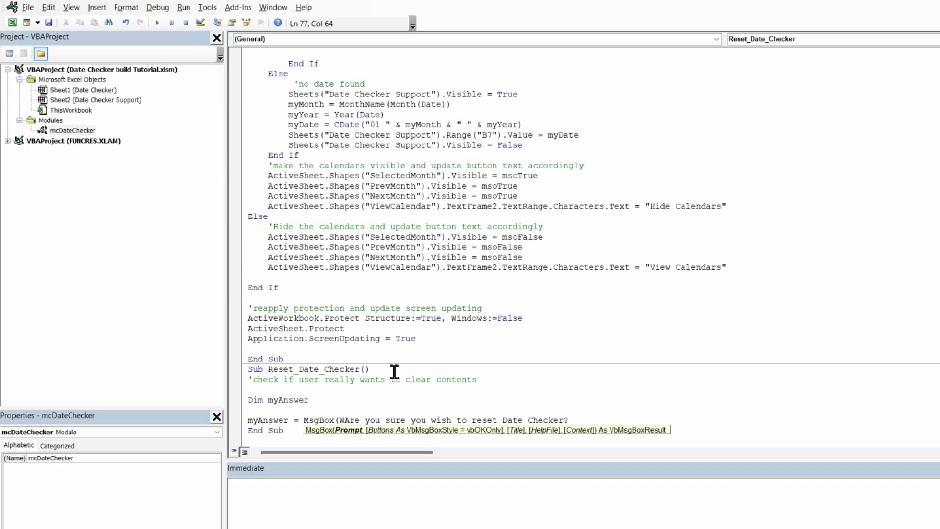
click(349, 420)
key(BackSpace)
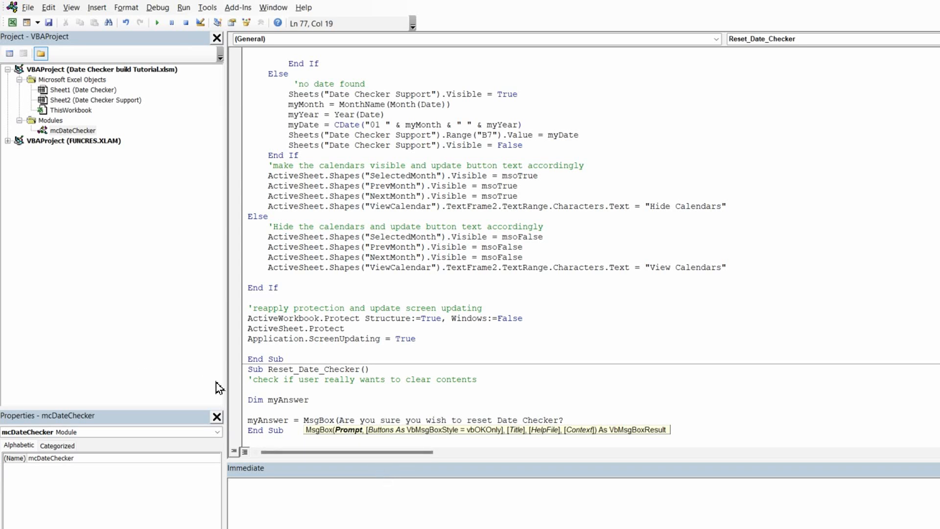
text(")
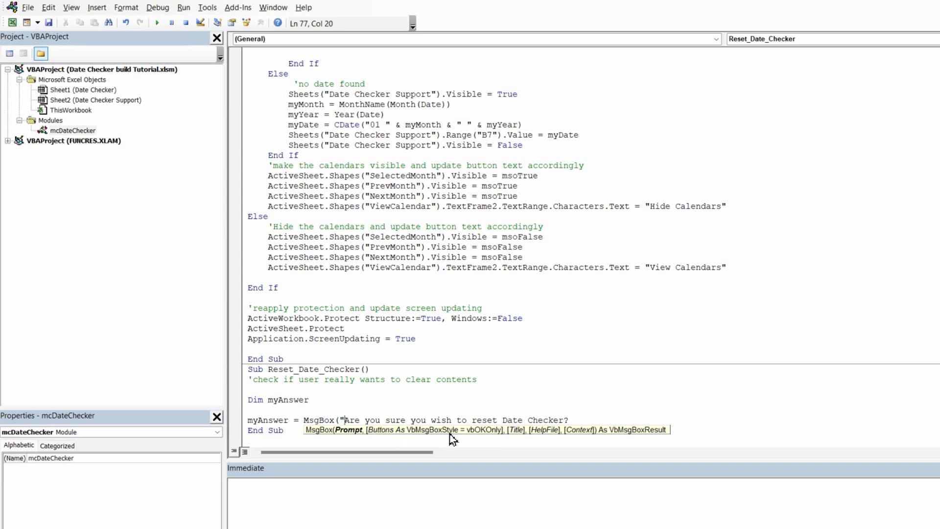
click(582, 422)
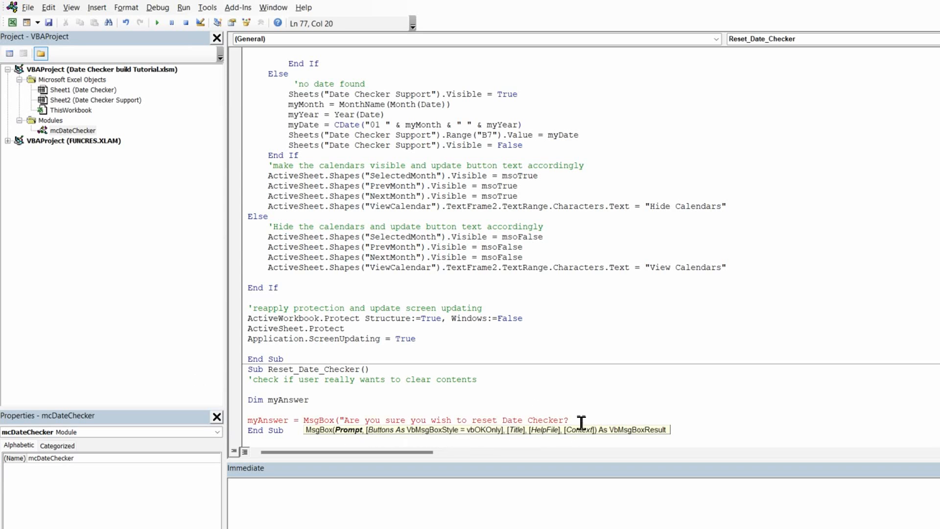
key(End)
text(")
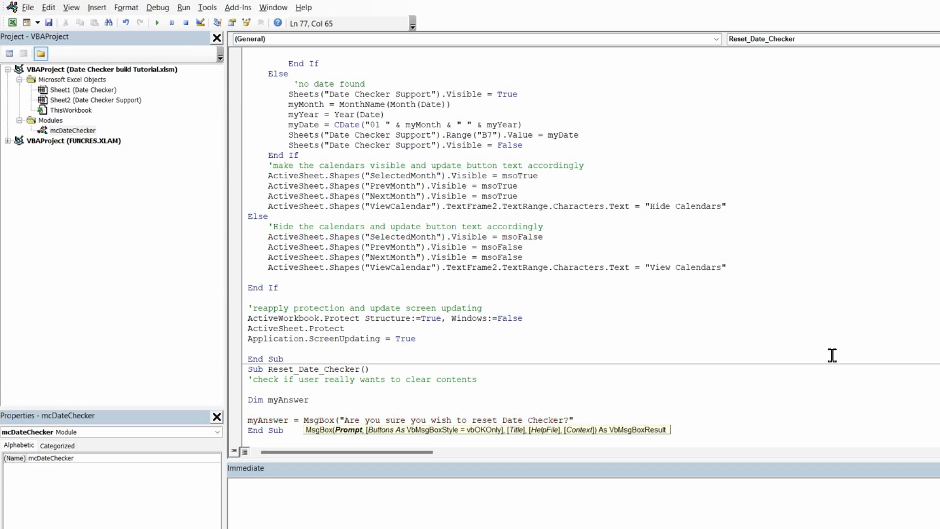
text(,)
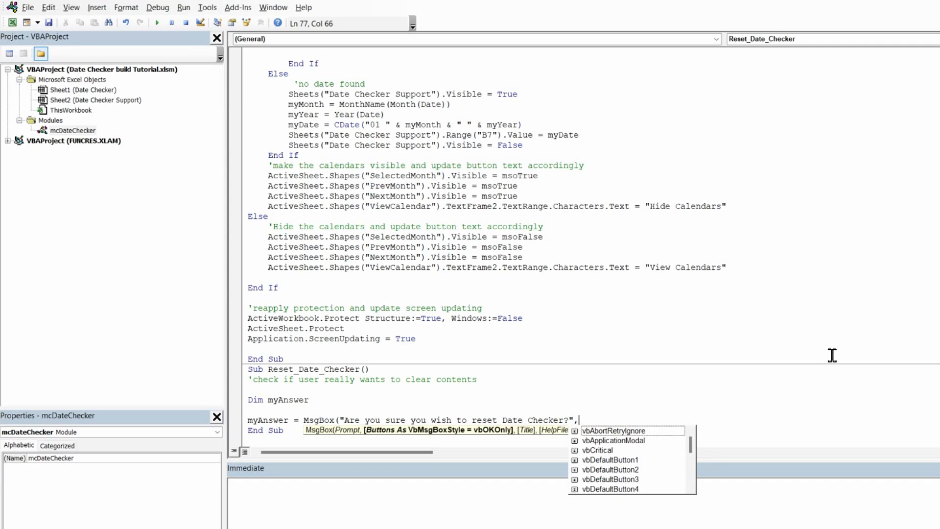
text(vb)
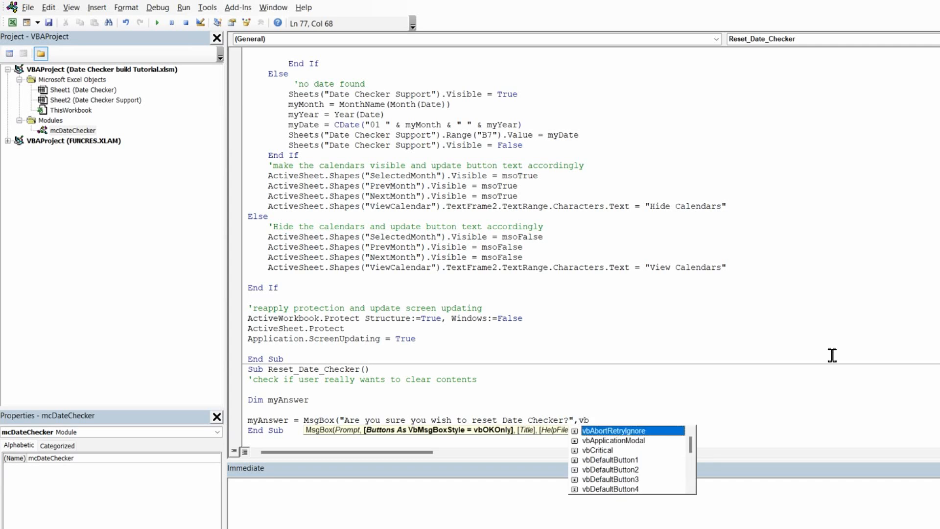
text(y)
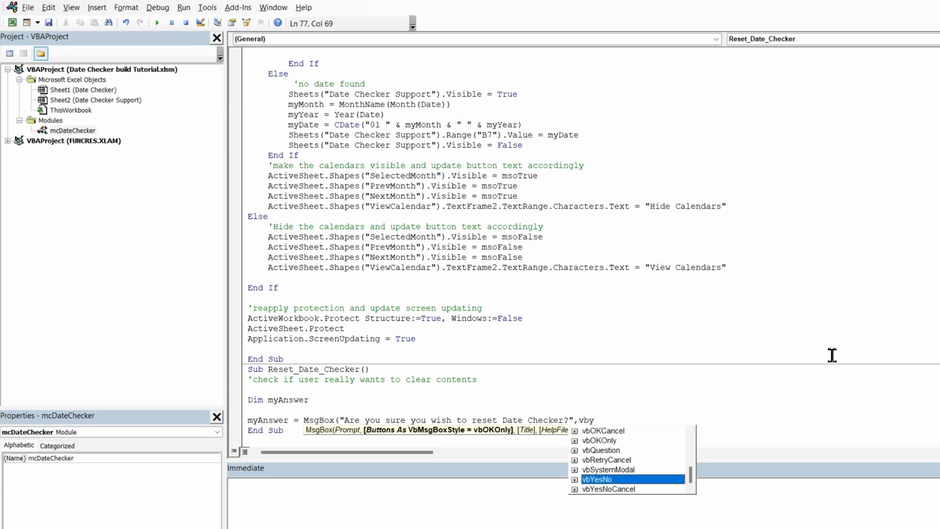
Step: Give the MsgBox vbYesNo buttons and the title "Reset Date Checker", closing the call
double_click(607, 480)
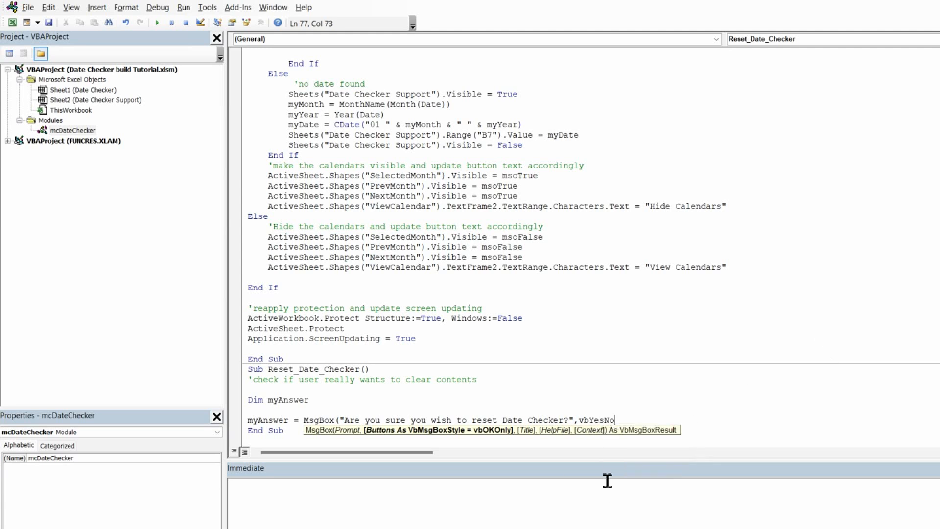
text(,)
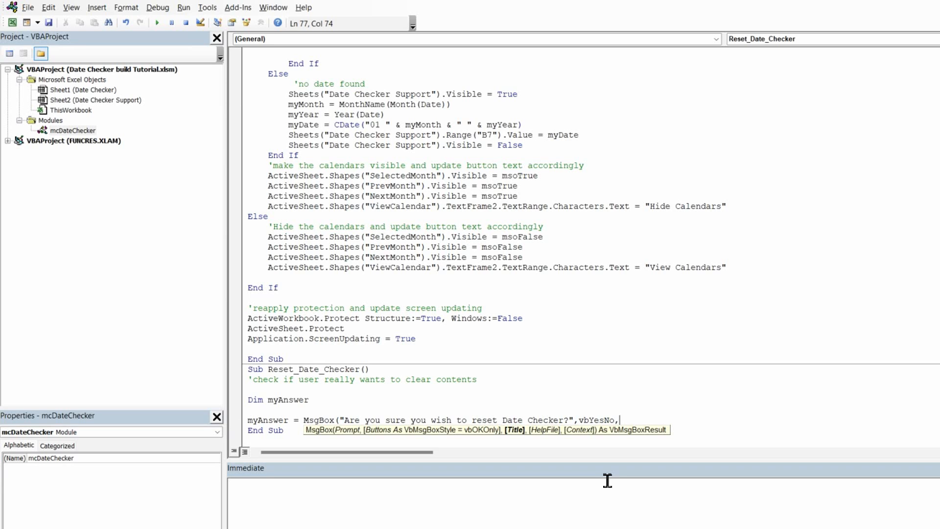
text("Reset Date Checker")
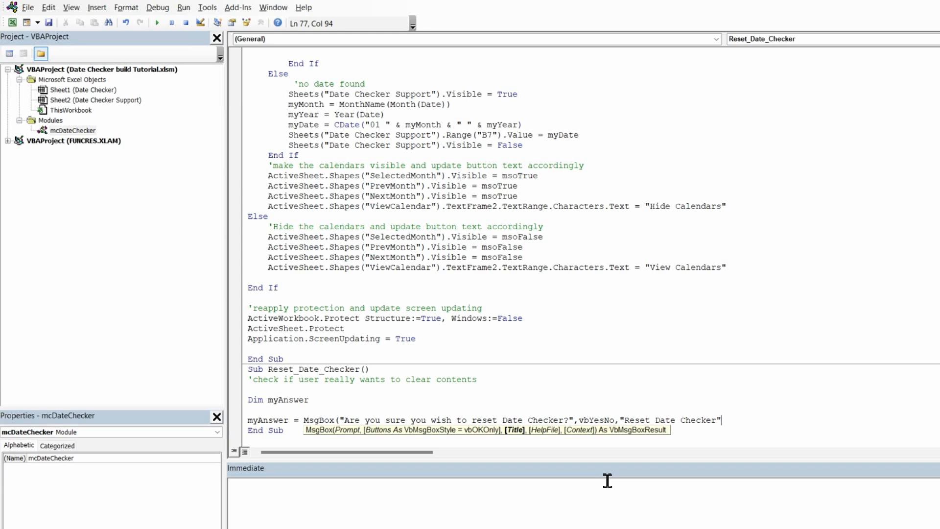
text())
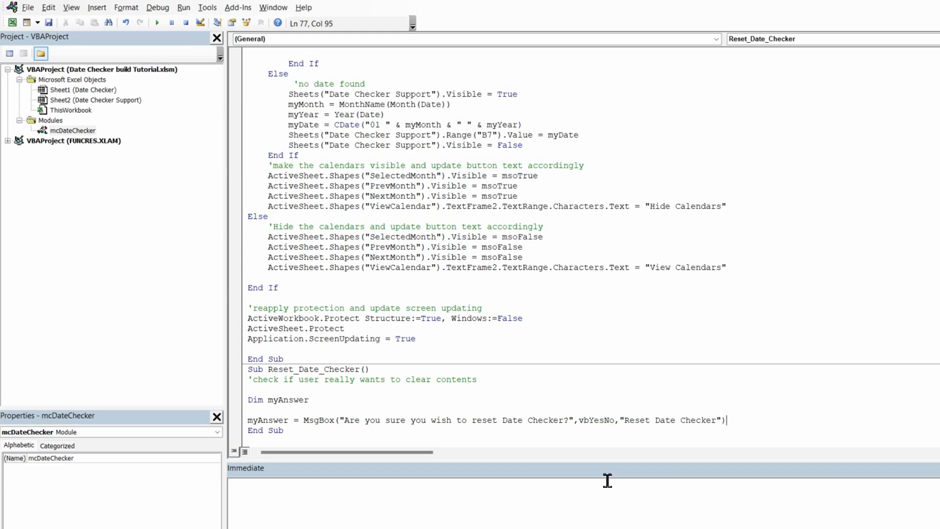
key(Return)
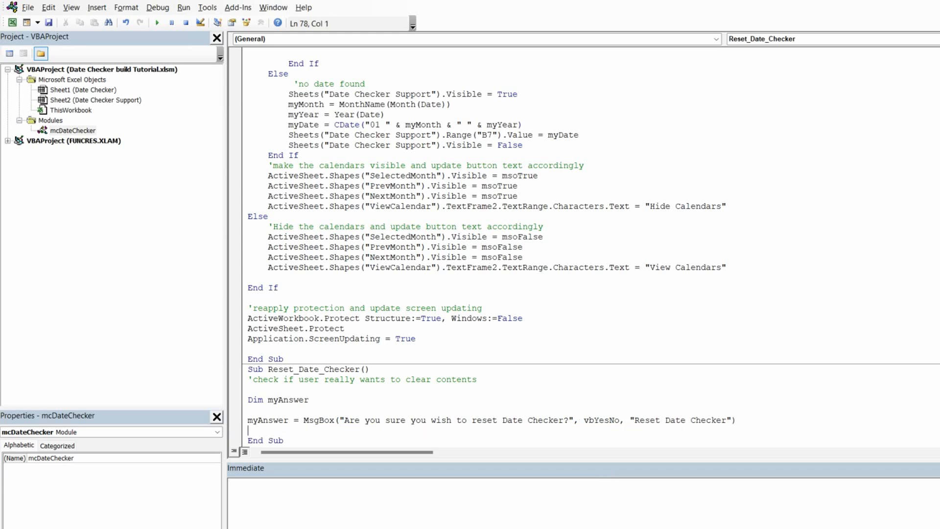
Step: Add the comment 'if yes reset contents below the MsgBox line
key(Return)
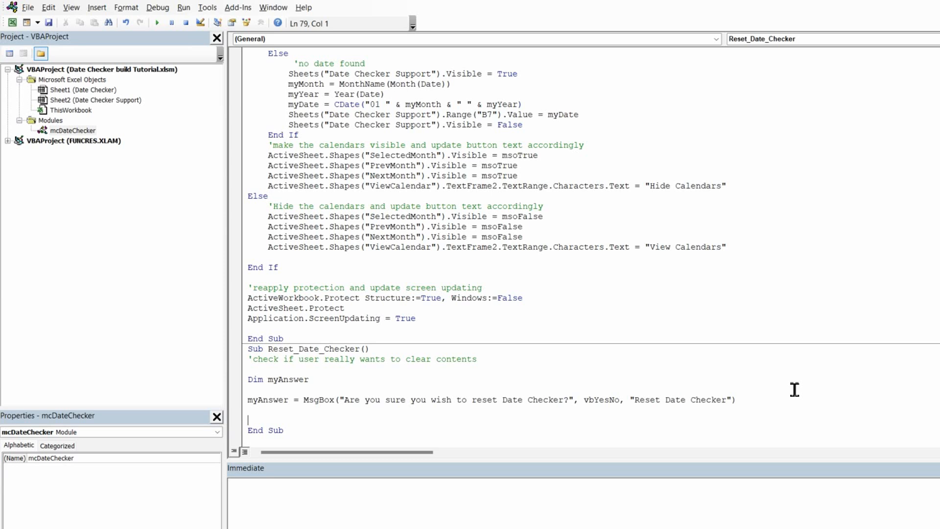
text('if yes reset contents)
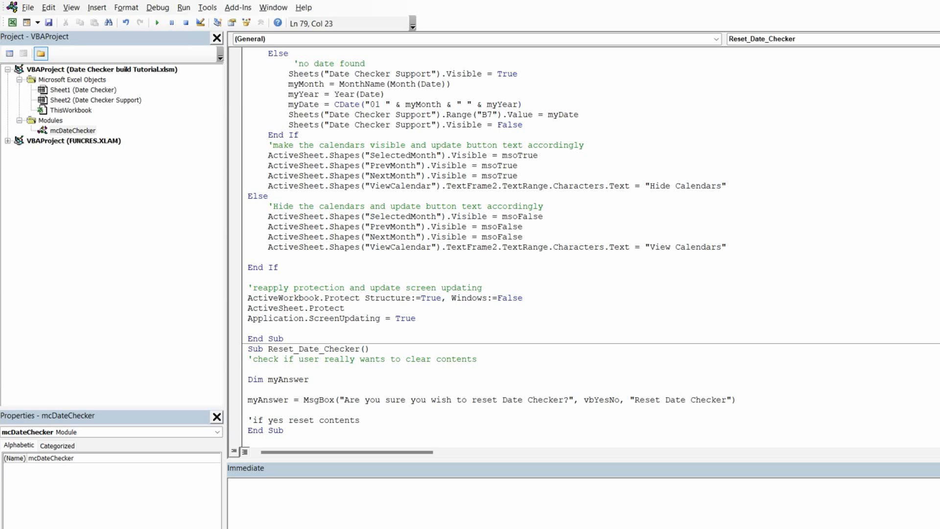
key(Return)
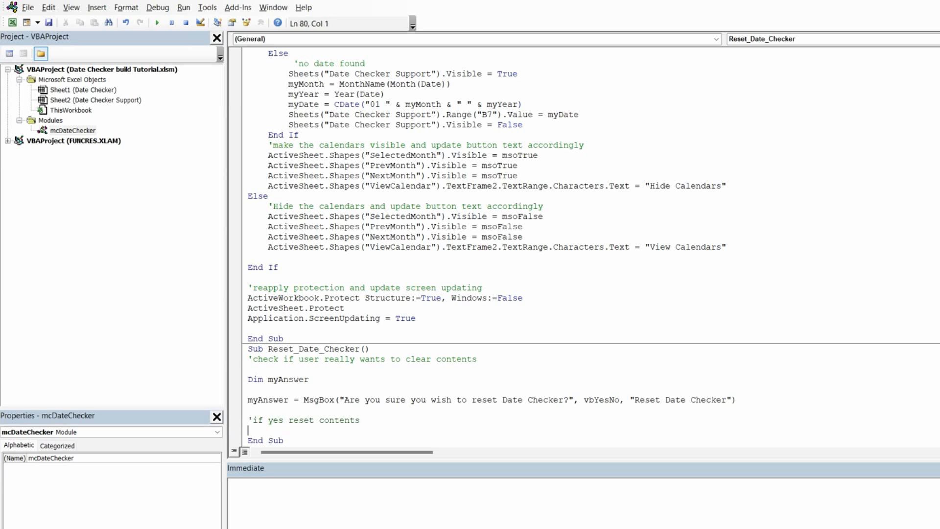
key(Return)
Step: Begin an If block testing whether myAnswer = vbYes
scroll(390, 316, down, 1)
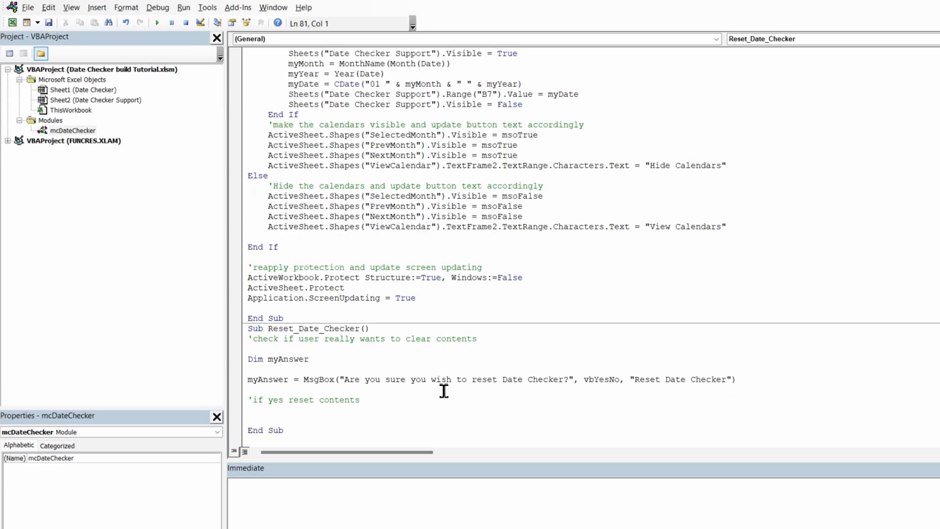
text(if)
key(BackSpace)
text(yanswer)
text(= vbyes then)
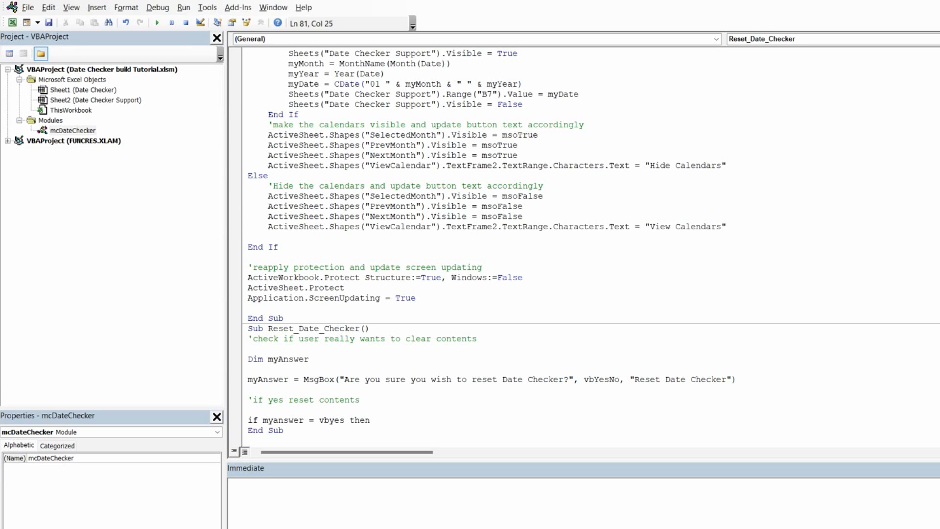
key(Return)
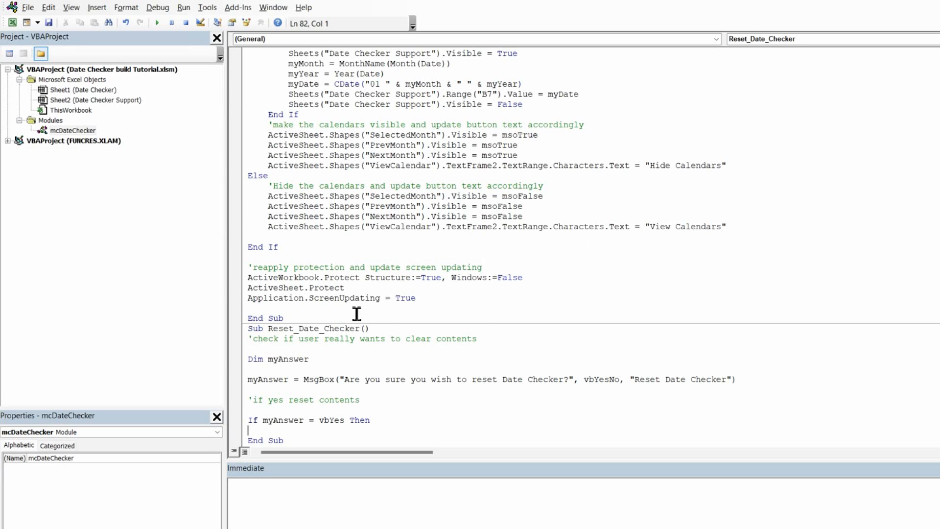
Step: Switch back to Excel and inspect the title cells of the three date tables
click(13, 26)
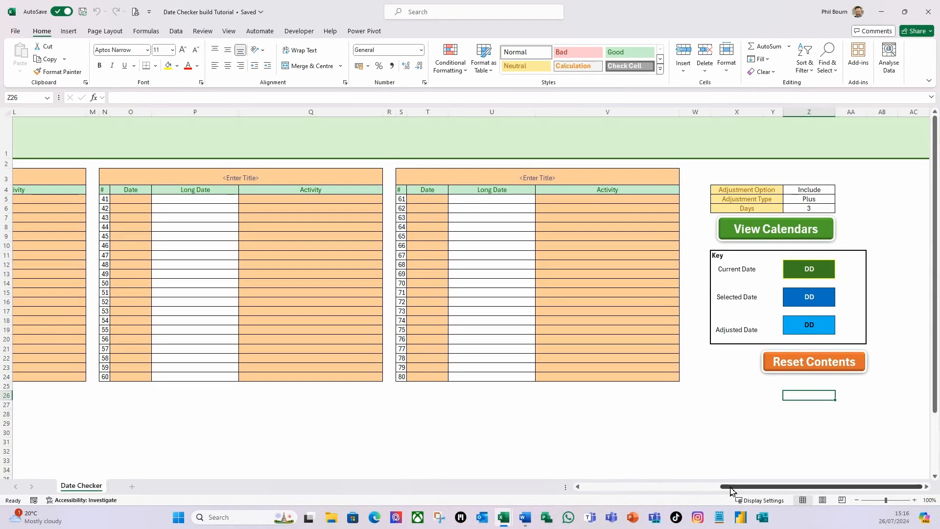
drag(731, 490, 522, 478)
click(124, 182)
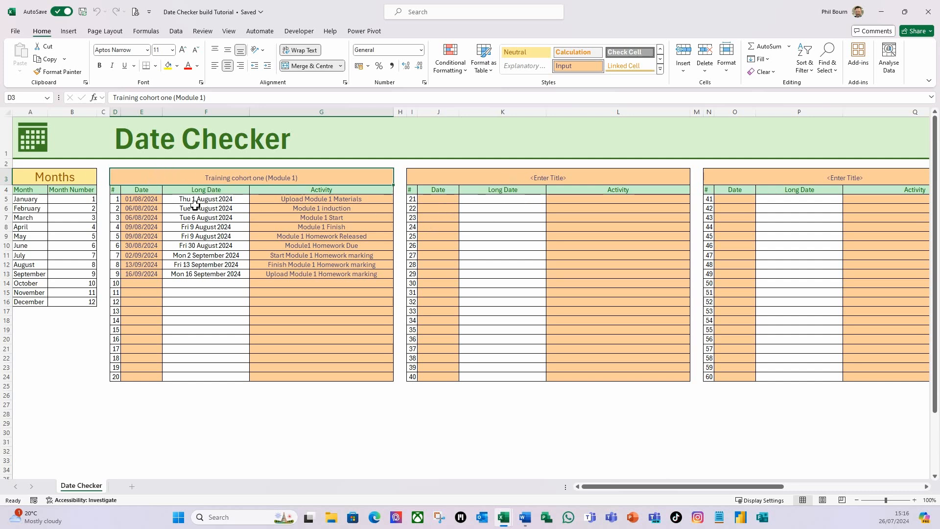
click(426, 174)
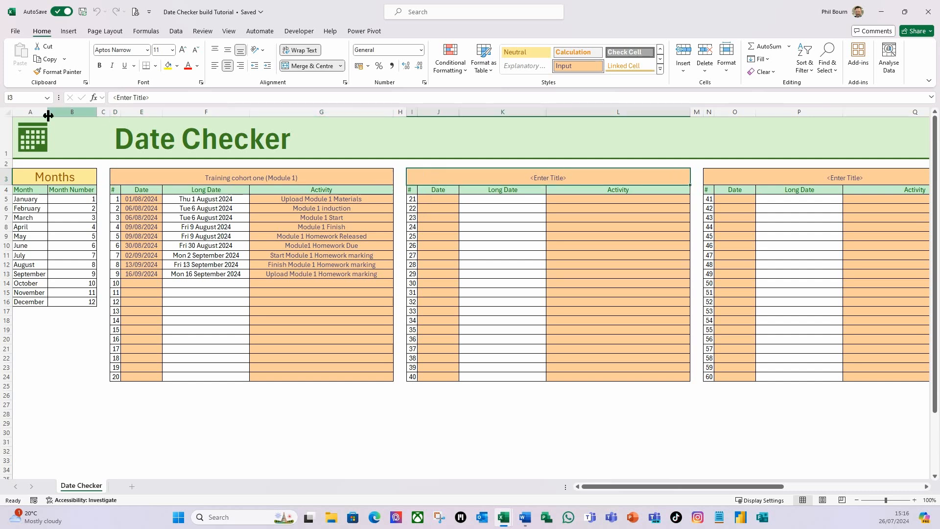
click(733, 175)
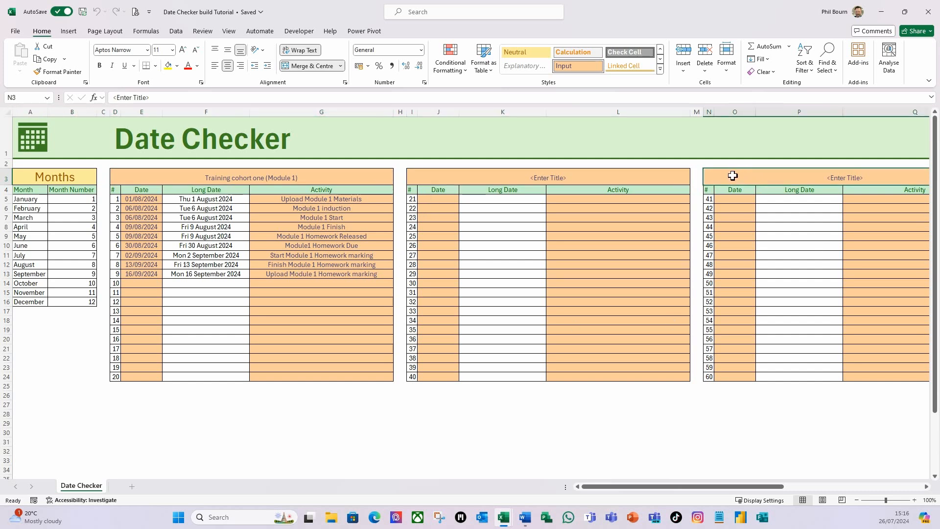
Step: Inspect the date and activity cell ranges of the first table to identify what the reset should clear
drag(739, 487, 795, 306)
click(763, 179)
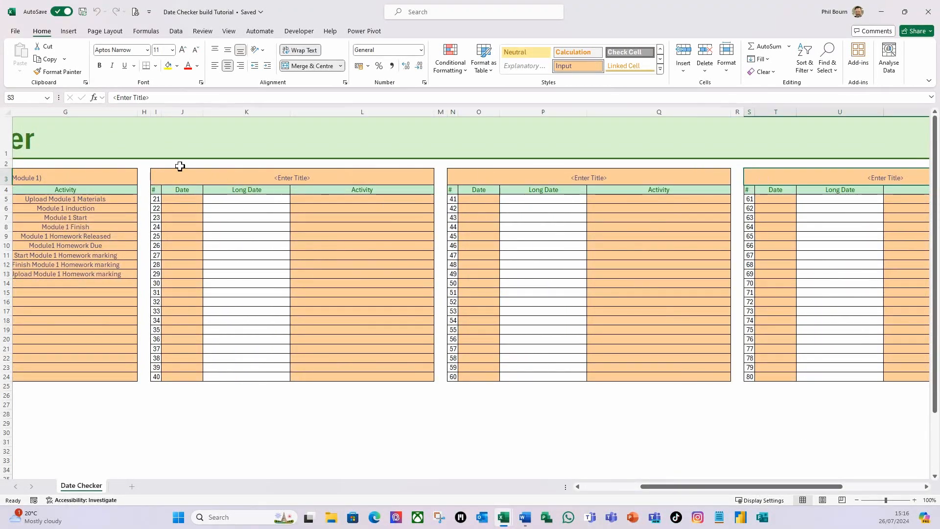
drag(662, 492, 522, 485)
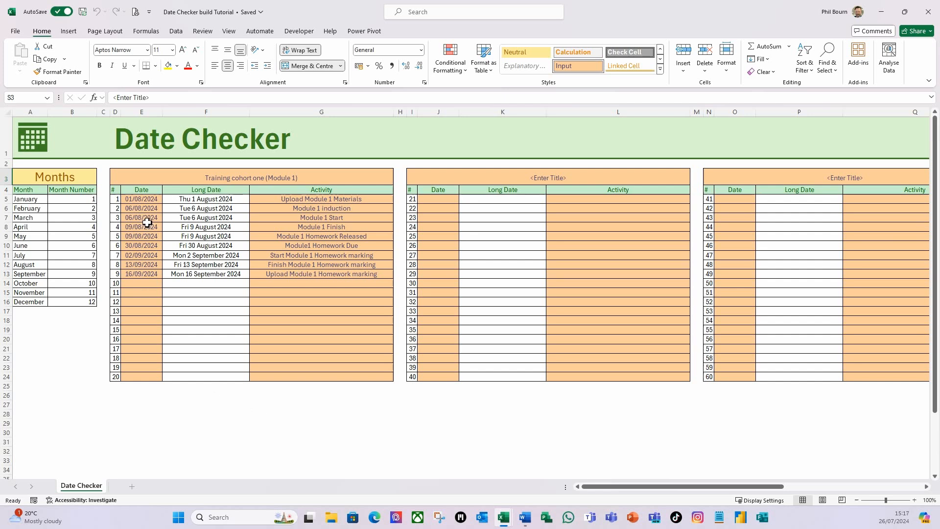
click(141, 200)
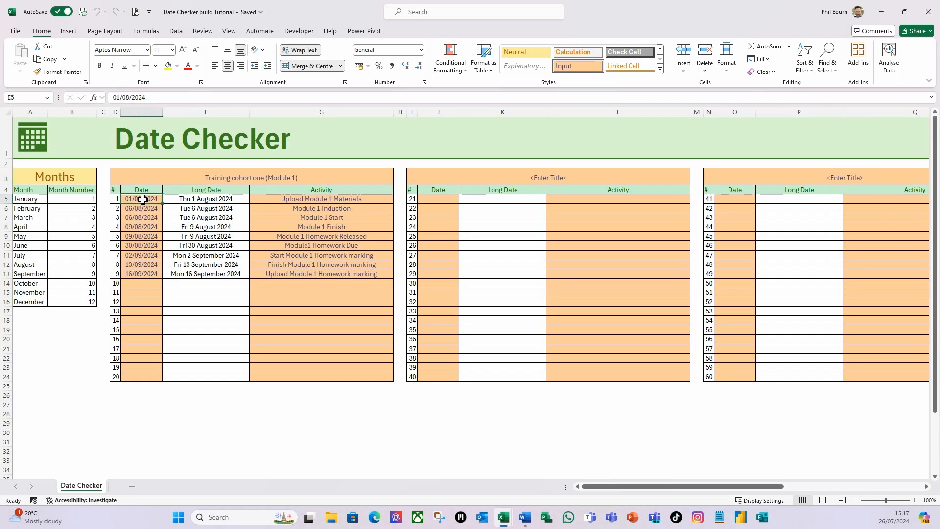
click(141, 376)
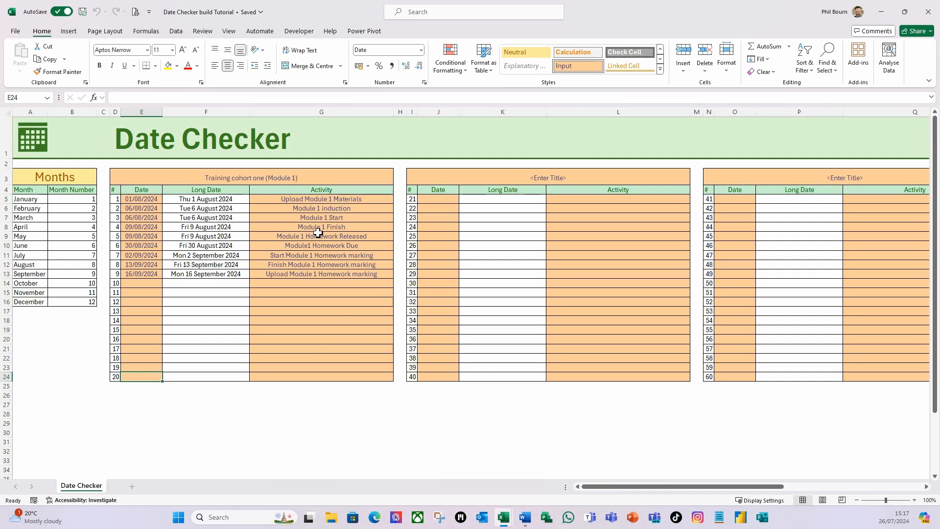
click(327, 200)
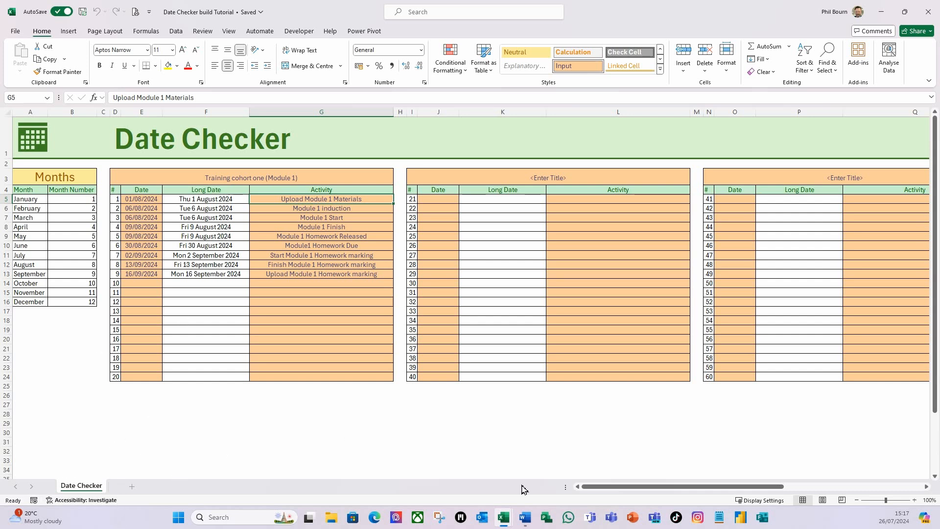
Step: In the VBA editor, inside the If block, add a line clearing the contents of Sheets("Date Checker").Range("E5:E24")
mouse_move(503, 520)
click(556, 463)
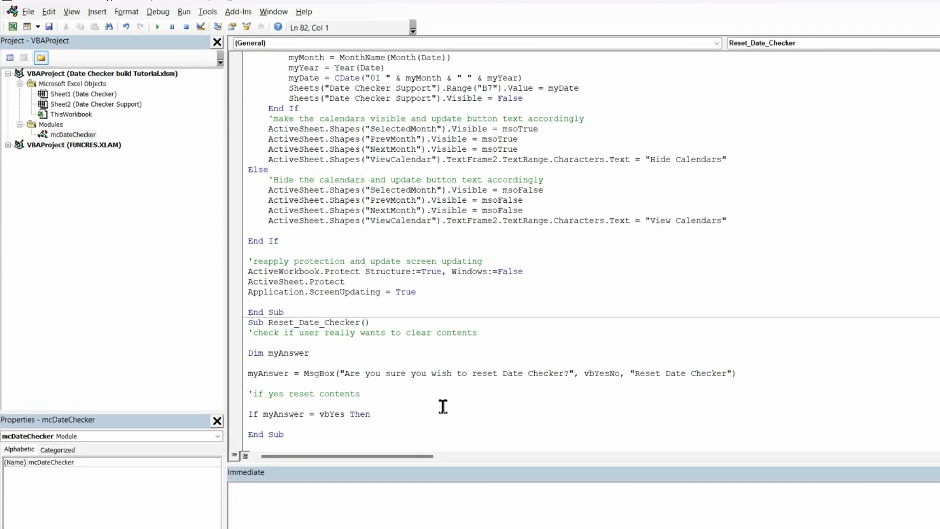
text(sheets()
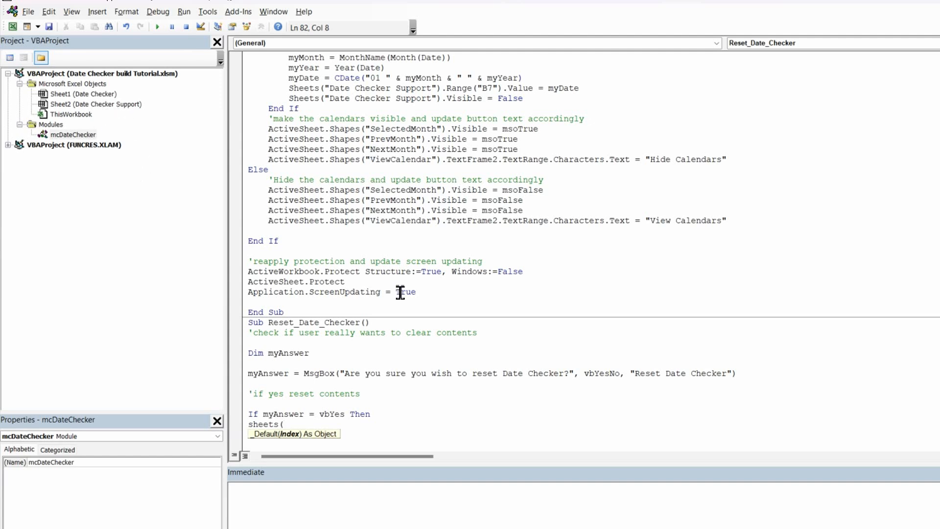
text("Date Checker"))
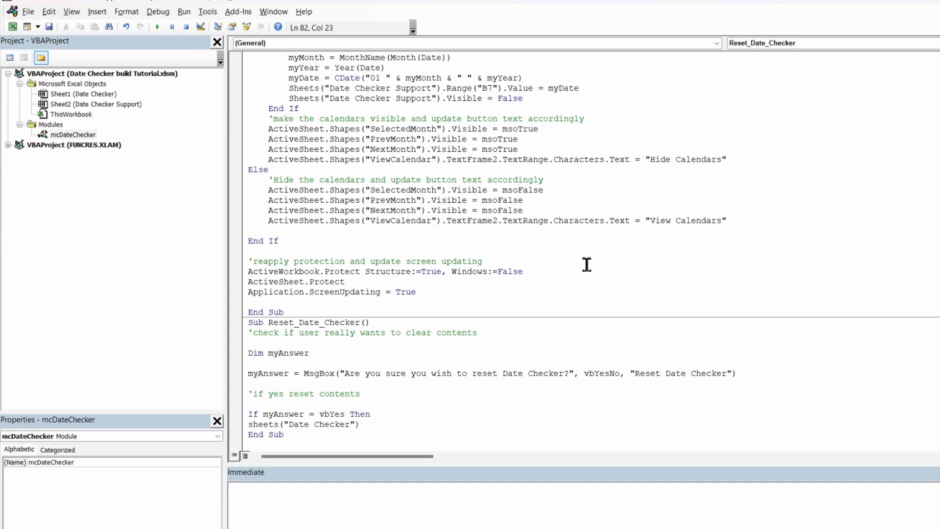
text(.range("E5:E24").clearcontents)
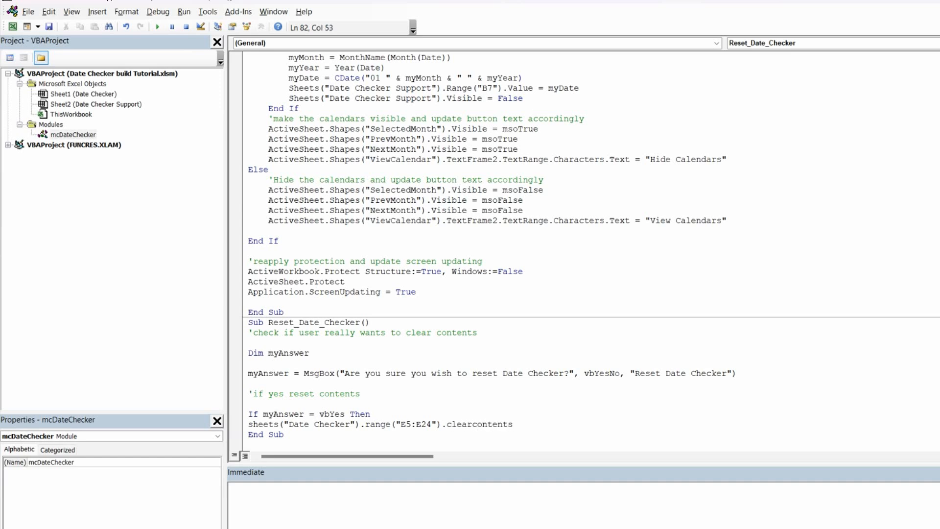
key(Return)
scroll(324, 409, down, 1)
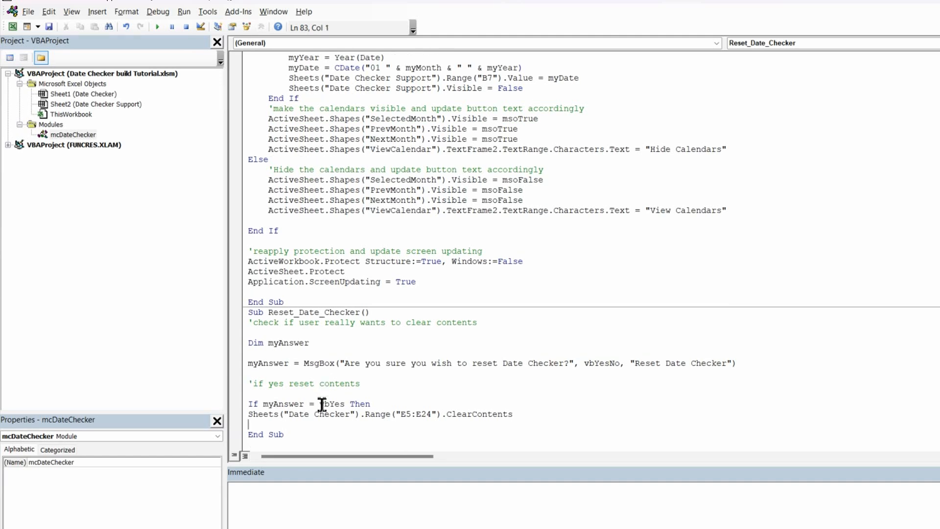
Step: Indent the ClearContents line and close the If block with End If
click(249, 417)
key(Tab)
click(537, 414)
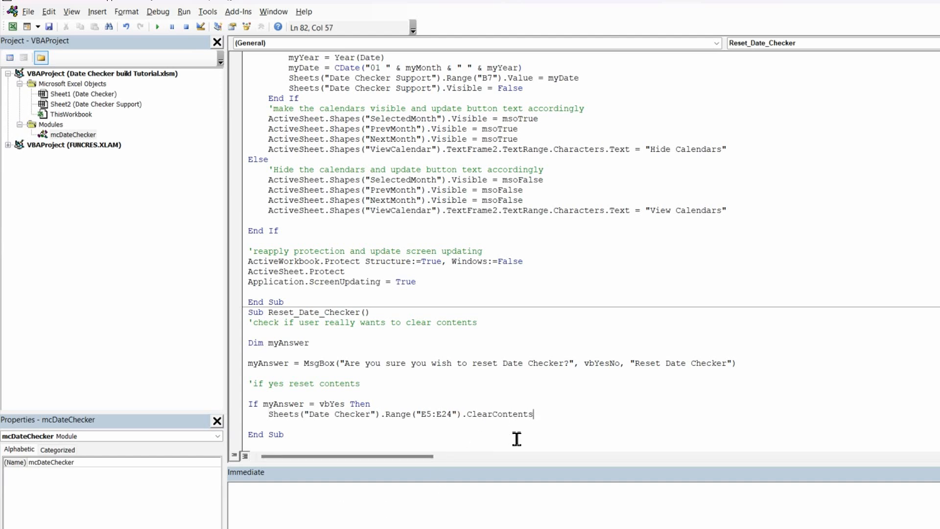
key(Return)
key(BackSpace)
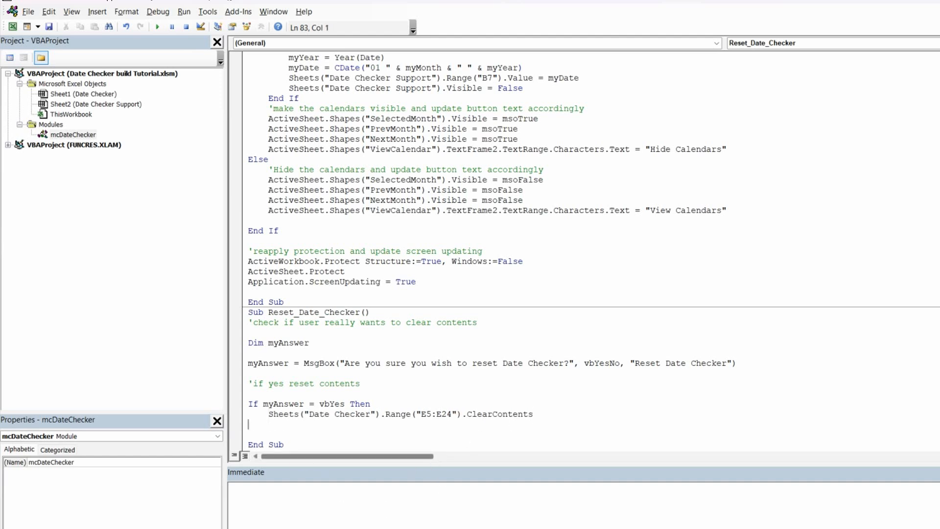
key(Return)
text(endif)
click(253, 415)
key(Down)
key(Tab)
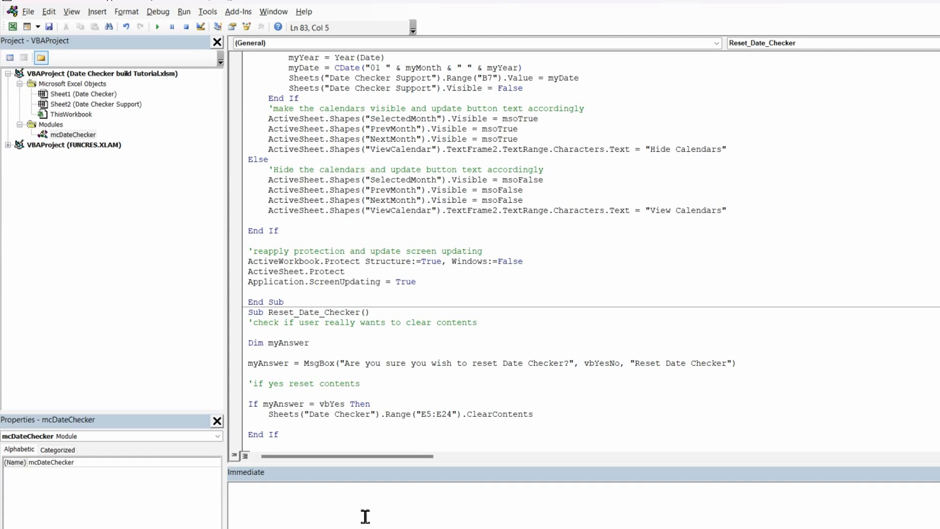
Step: Duplicate the ClearContents line and change the copy's range to G5:G24
drag(537, 413, 273, 414)
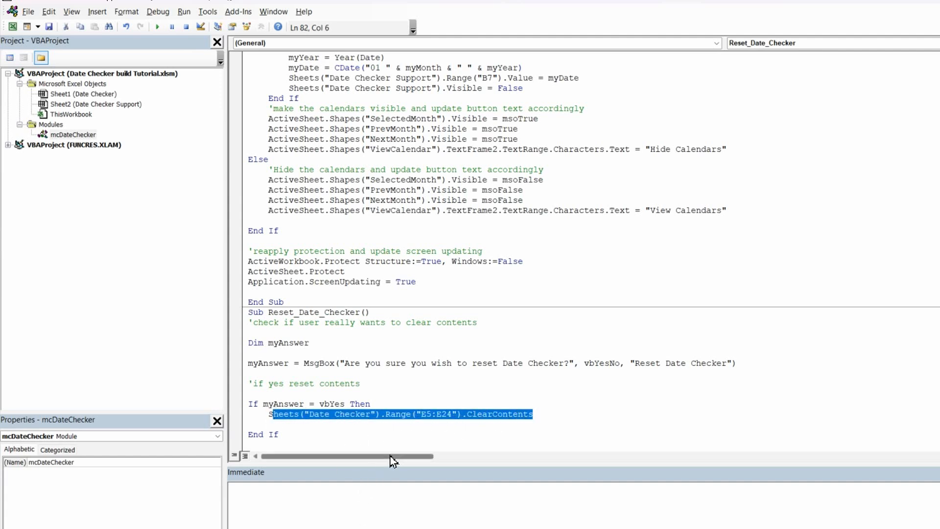
key(shift+Left)
key(ctrl+c)
click(275, 424)
key(ctrl+v)
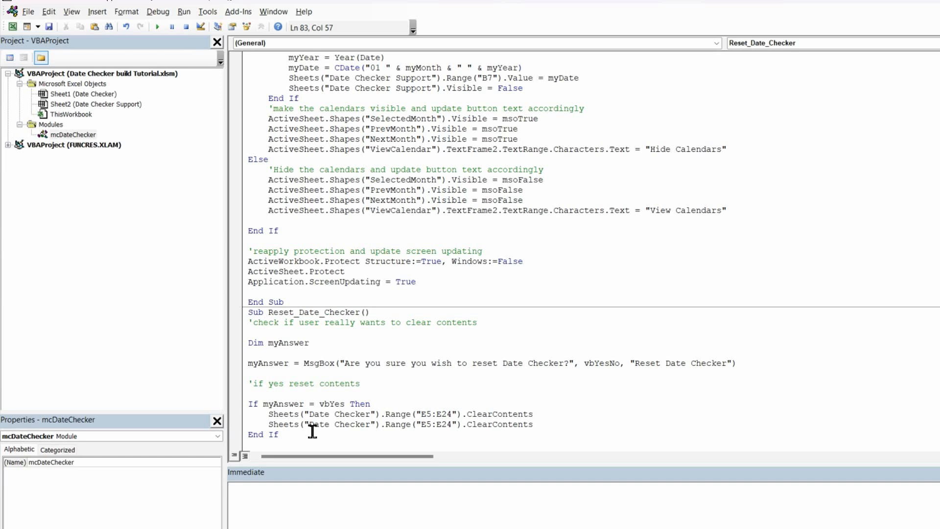
click(428, 433)
click(427, 424)
key(BackSpace)
text(G)
click(442, 424)
key(BackSpace)
text(G)
click(554, 427)
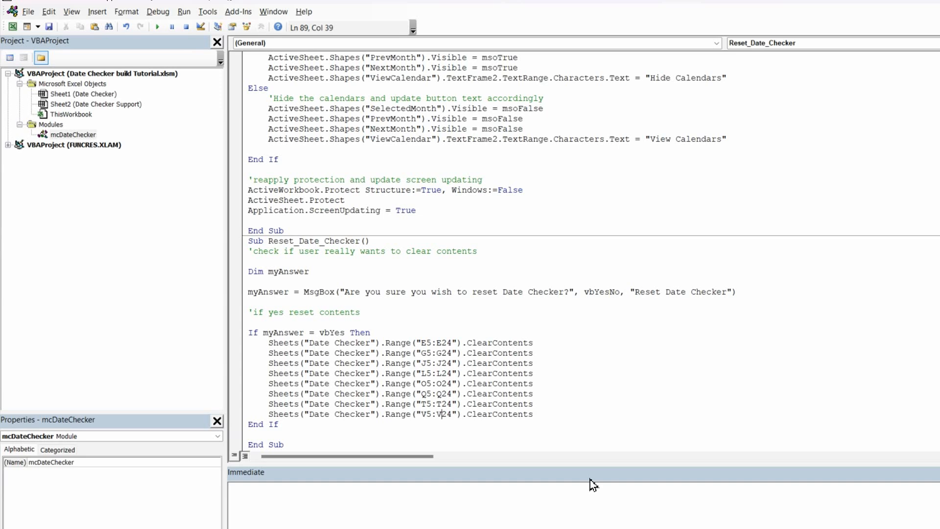
Step: Add a line after the clearing lines setting Sheets("Date Checker").Range("D3").Value to "<Enter Title>"
click(561, 416)
key(Return)
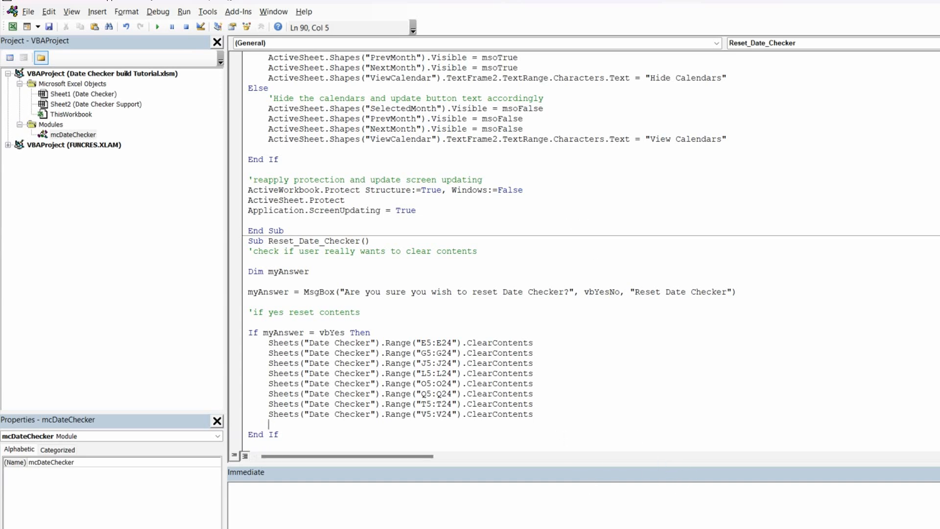
key(ctrl+v)
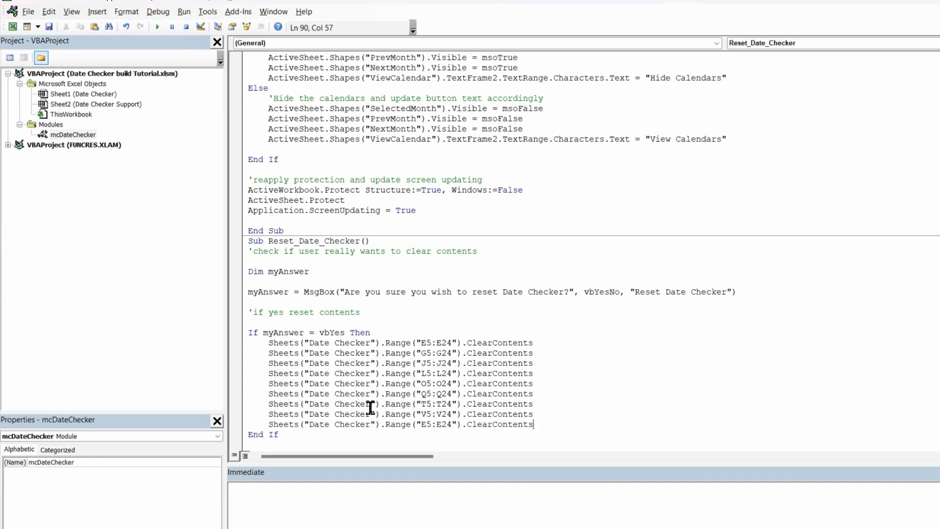
click(457, 425)
key(BackSpace)
key(BackSpace)
key(BackSpace)
key(BackSpace)
key(BackSpace)
key(BackSpace)
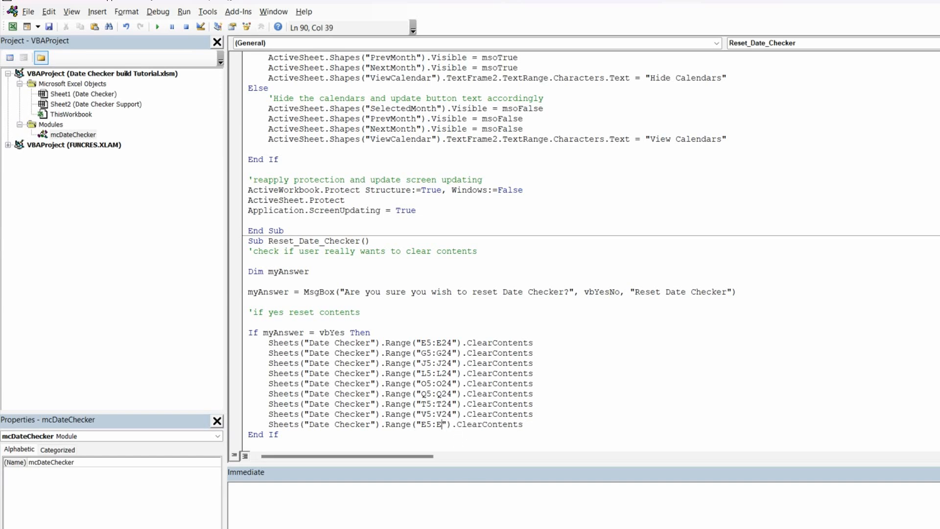
text(D3)
drag(518, 425, 447, 426)
text(value)
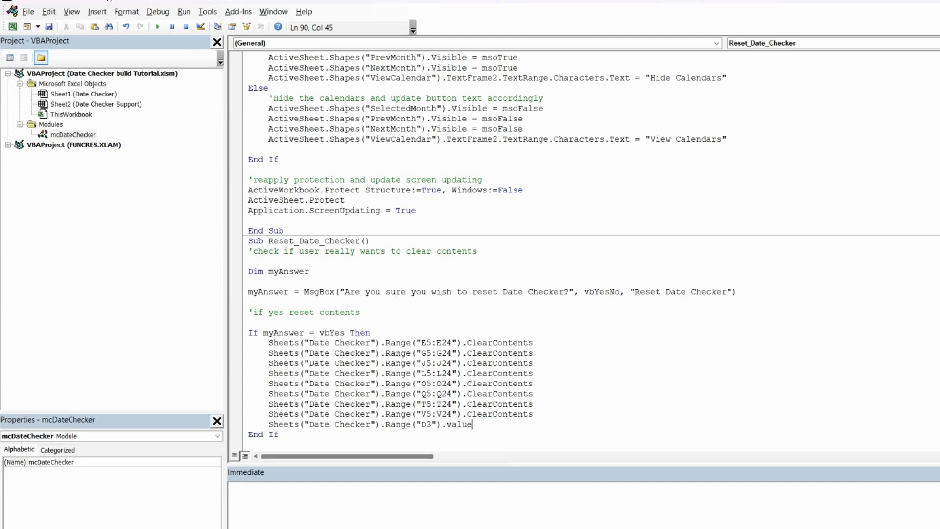
text( = )
text(")
text(<)
text(Enter )
text(Tilt)
text(le)
key(BackSpace)
key(BackSpace)
key(BackSpace)
key(BackSpace)
text(tle>)
drag(567, 426, 269, 427)
key(ctrl+c)
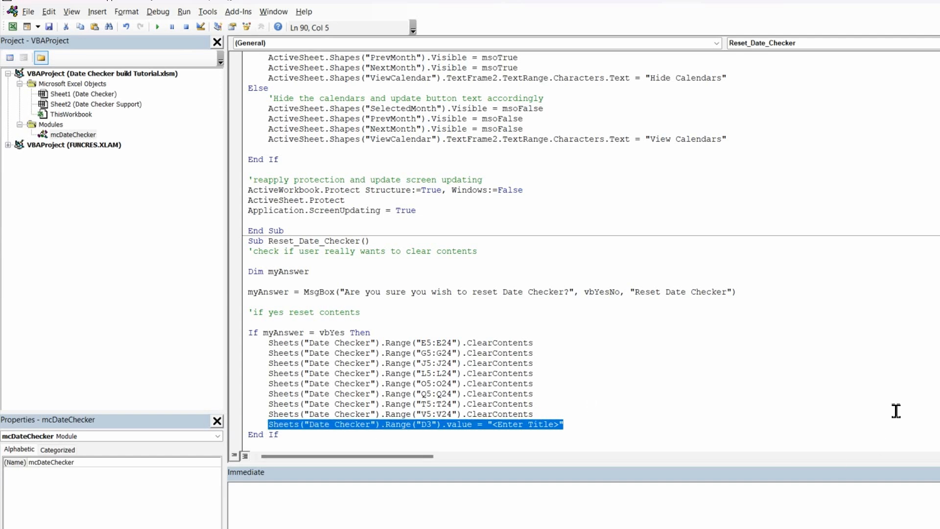
click(582, 417)
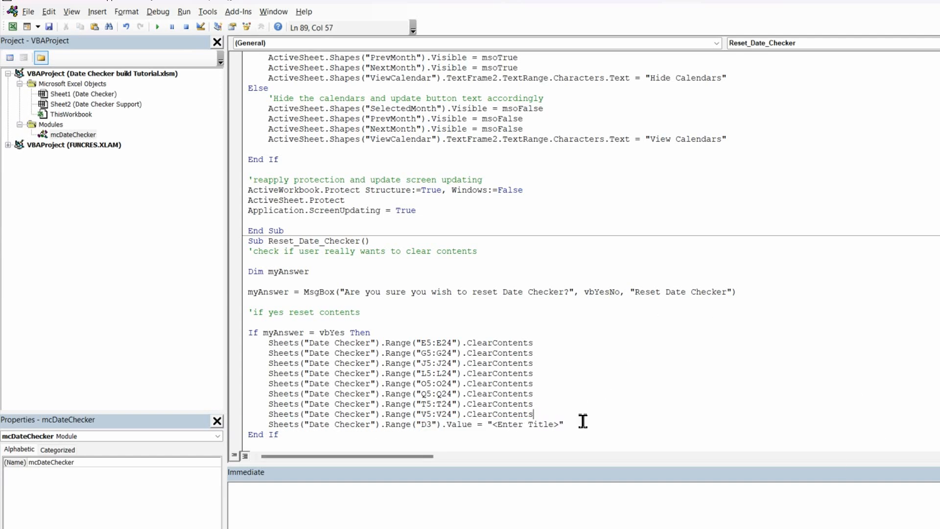
Step: Duplicate the title line twice, changing the cells to I3 and N3
click(573, 425)
key(Return)
key(ctrl+v)
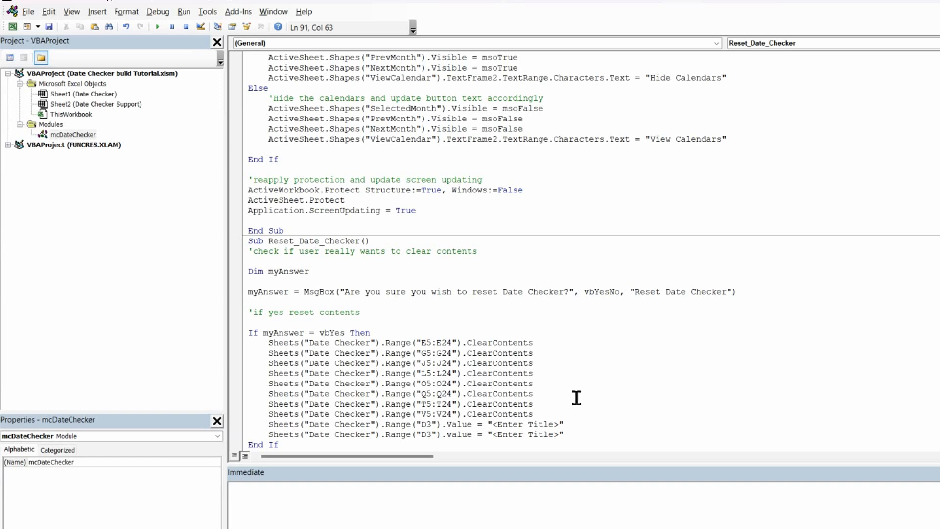
click(428, 433)
key(BackSpace)
text(I)
key(Return)
key(ctrl+v)
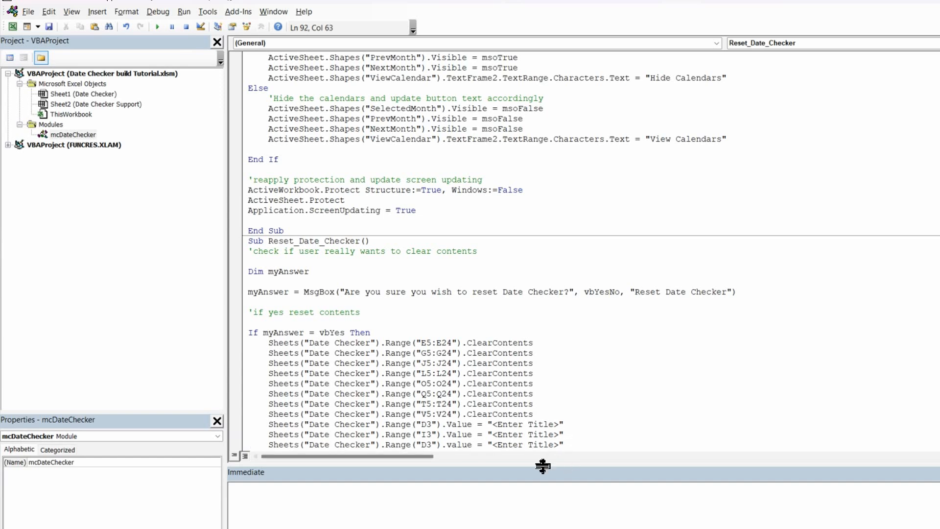
click(426, 444)
key(BackSpace)
text(N)
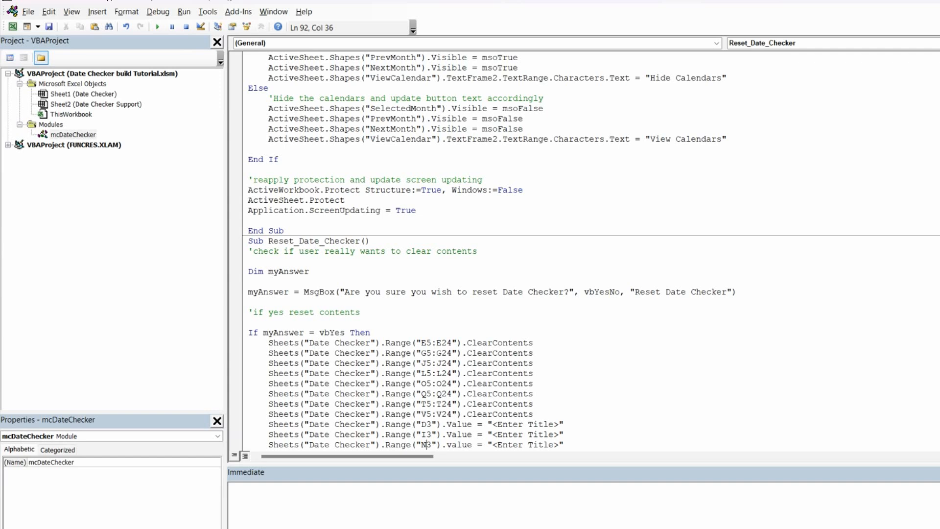
Step: Add a fourth title line for cell S3 and open a new blank line beneath it
click(581, 443)
key(Return)
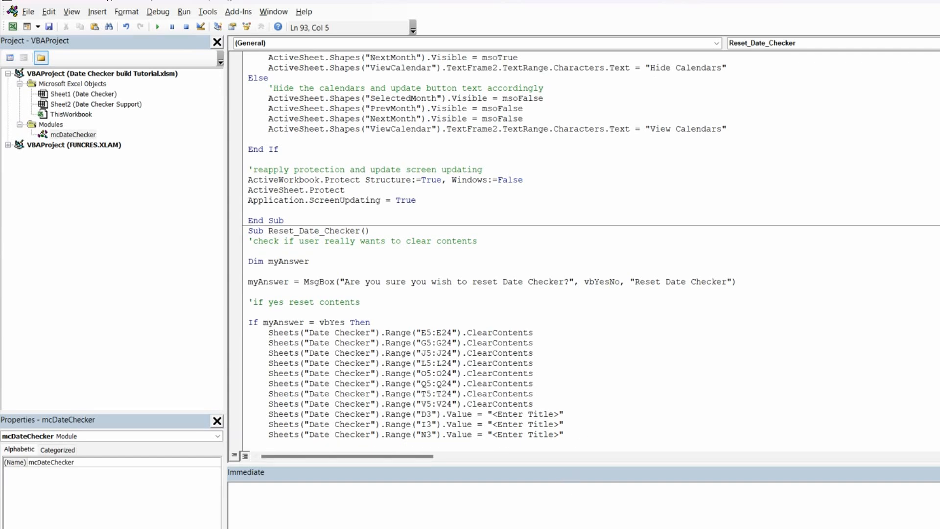
key(ctrl+v)
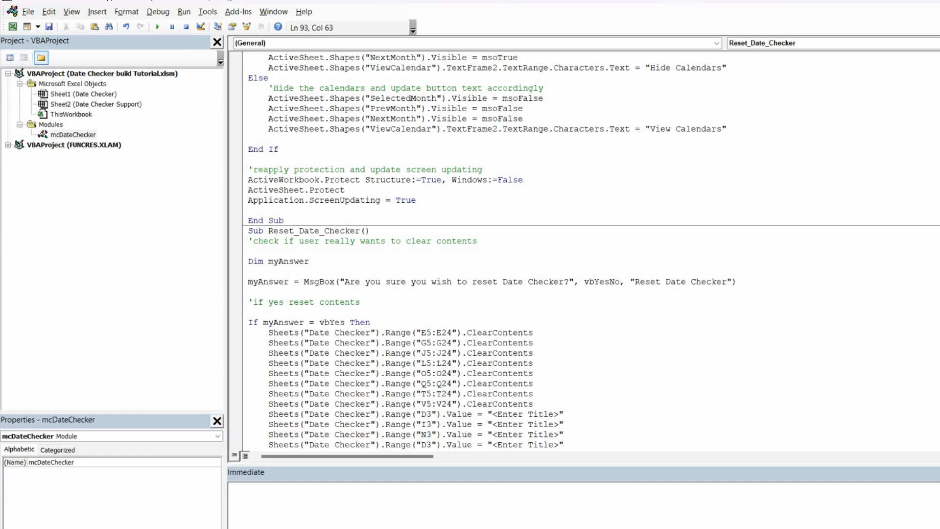
click(429, 444)
key(BackSpace)
text(S)
scroll(462, 374, down, 1)
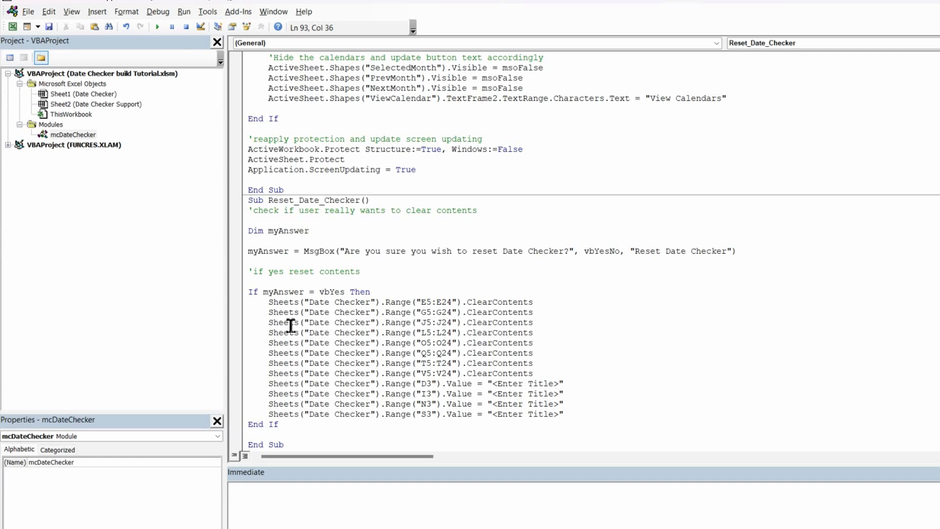
click(584, 415)
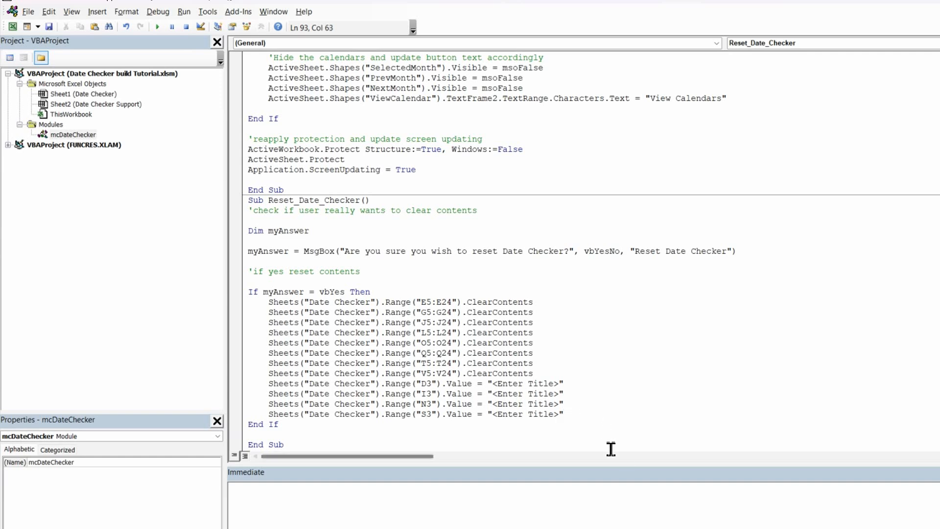
key(Return)
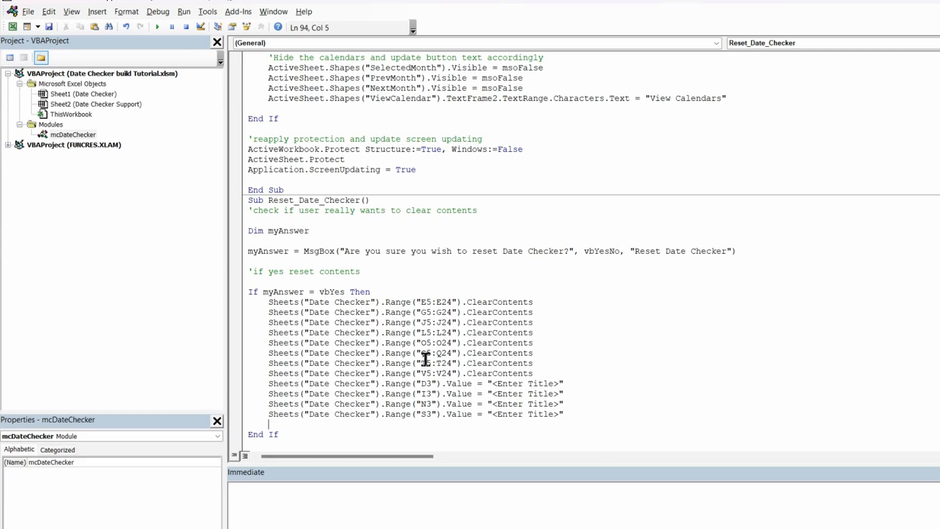
Step: Switch to Excel and inspect the Adjustment Option and Adjustment Type cells beside the key
click(12, 26)
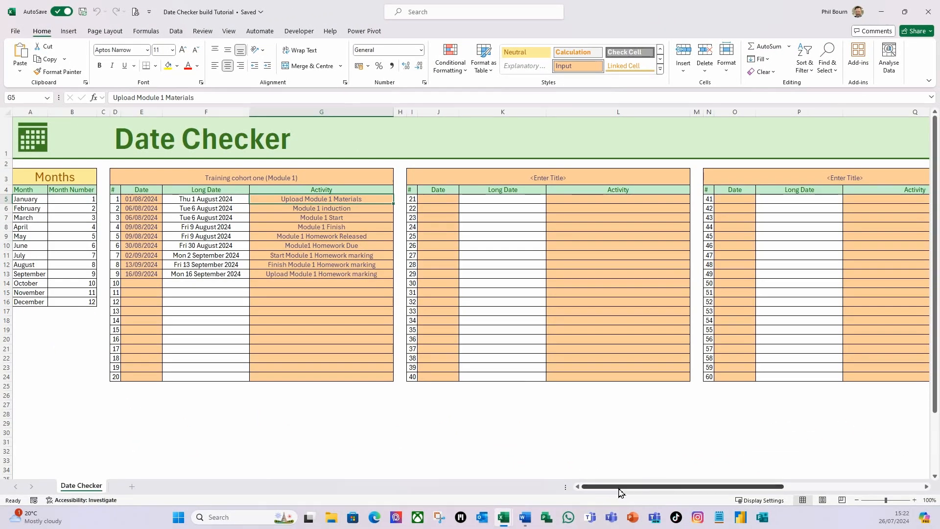
drag(620, 491, 799, 491)
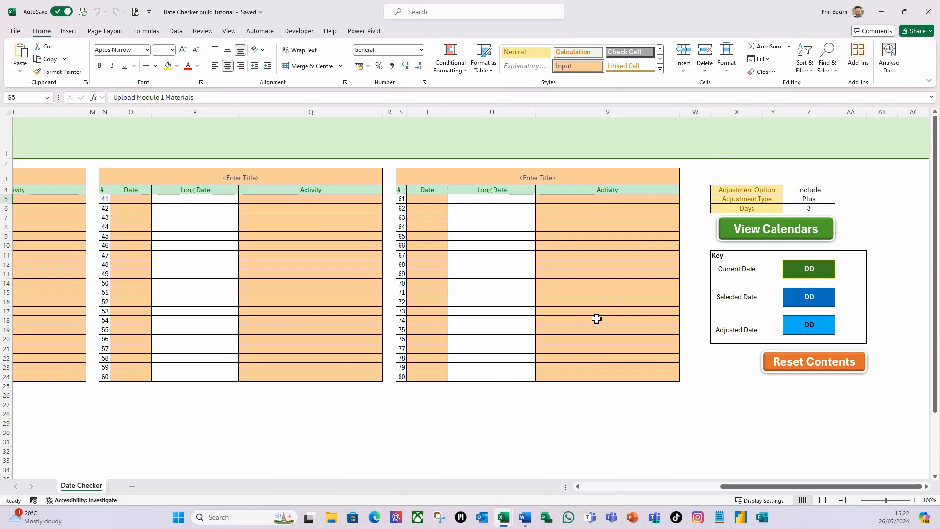
click(816, 189)
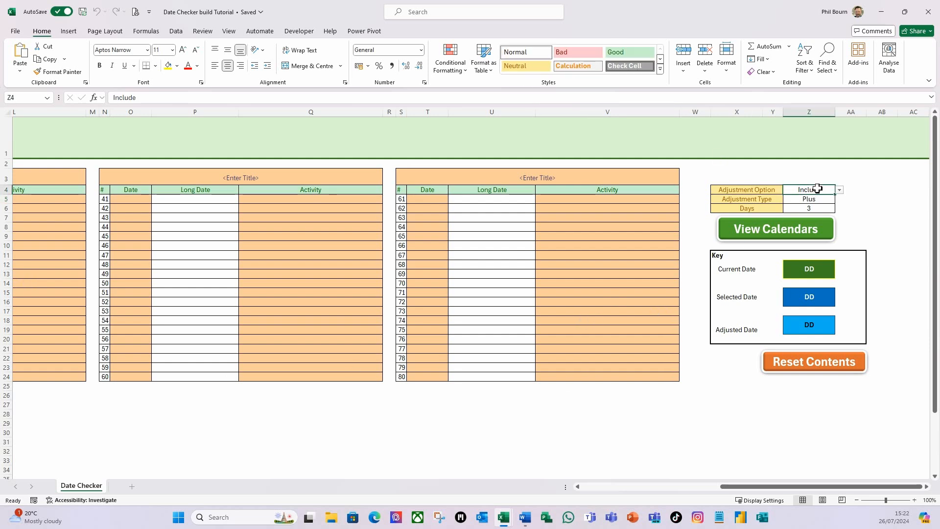
click(815, 199)
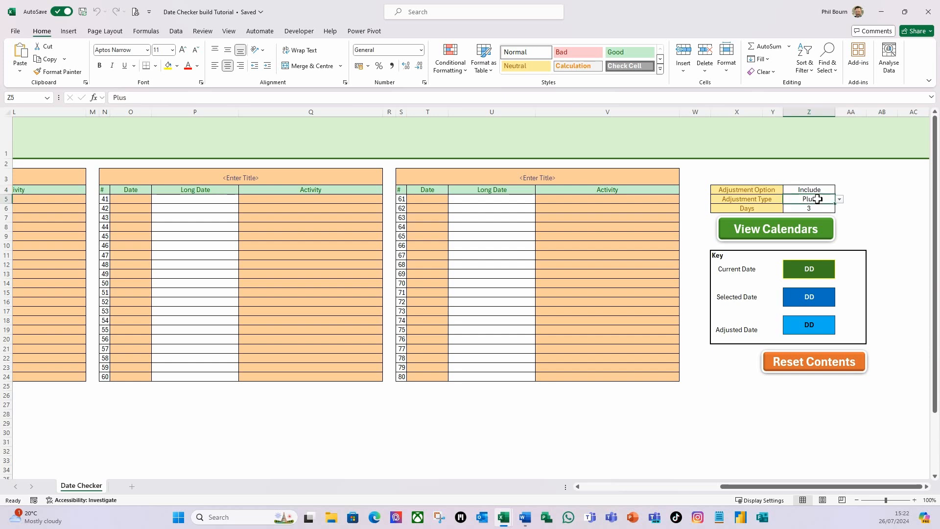
click(815, 190)
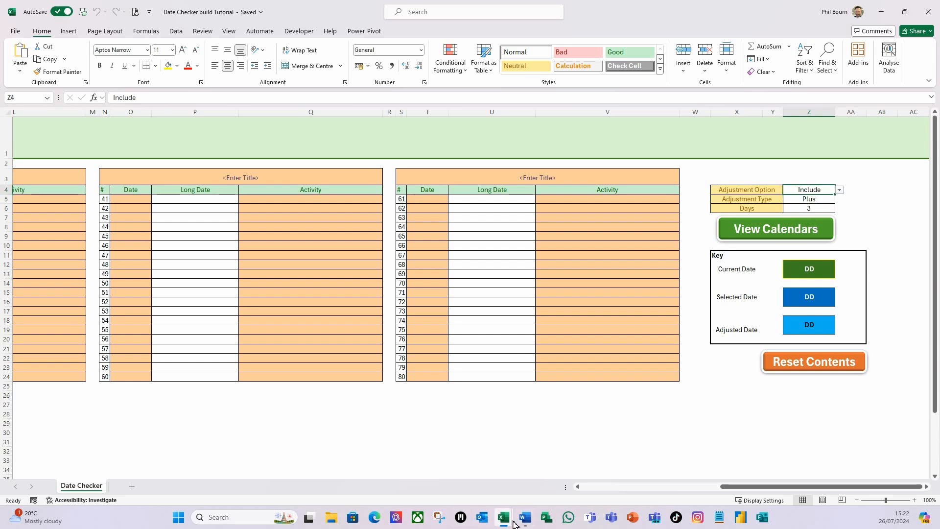
Step: Back in the macro code, add a line setting Sheets("Date Checker").Range("Z4").Value to "Include"
mouse_move(509, 523)
click(557, 468)
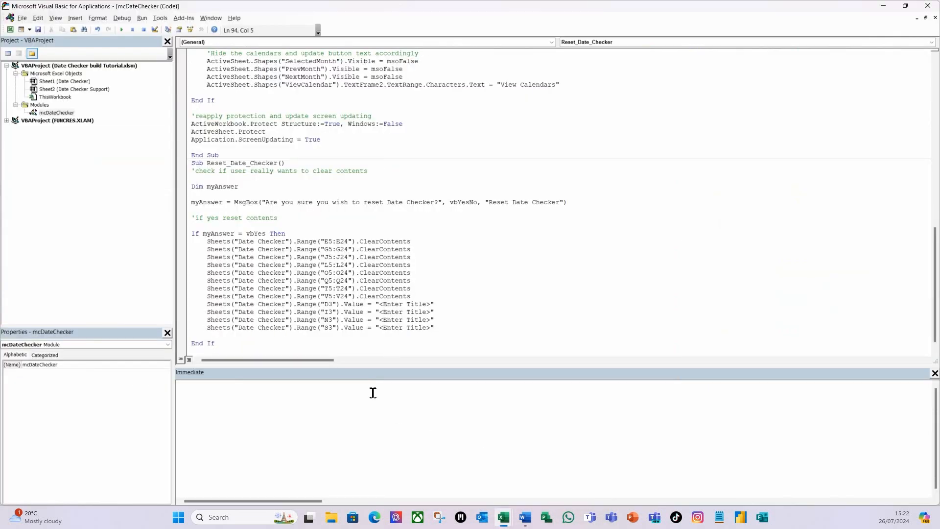
text(Sheets("Date Checker").Range("D3").value = "<Enter Title>")
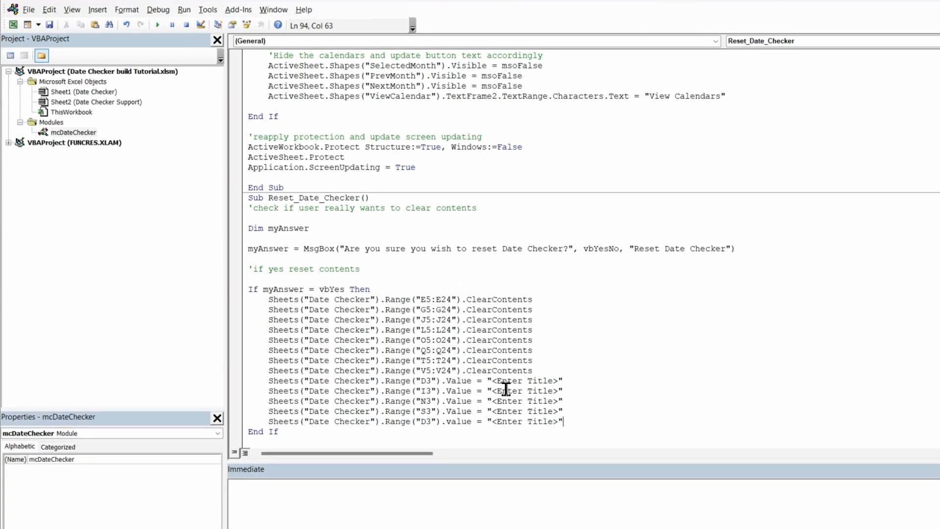
click(571, 424)
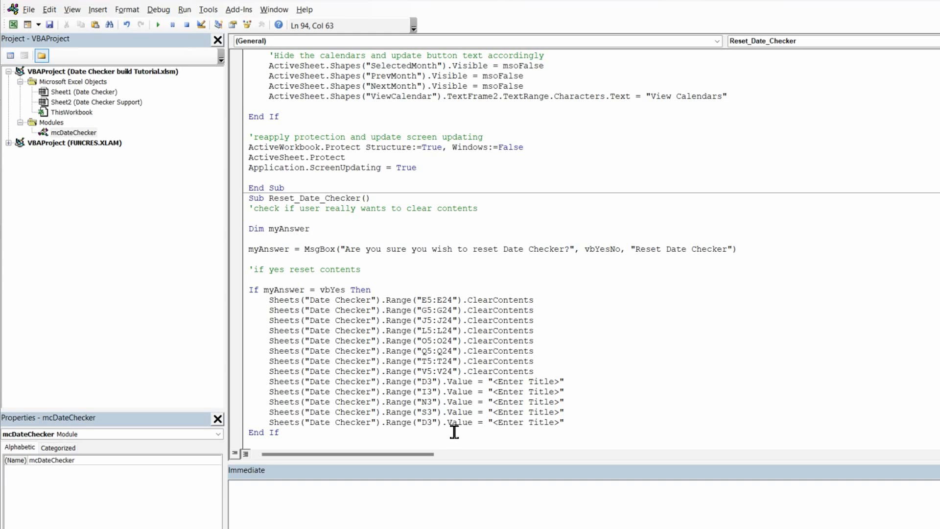
click(427, 424)
key(Left)
key(Delete)
key(Delete)
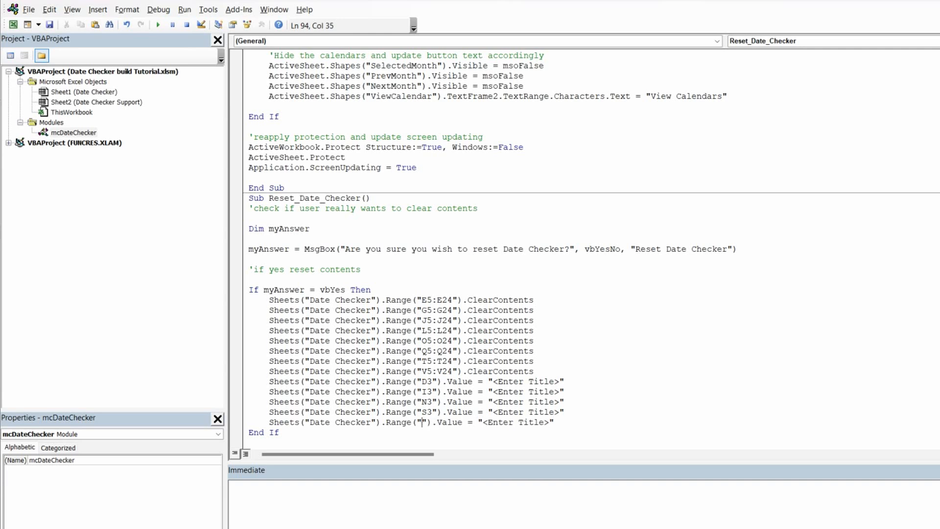
text(Z4)
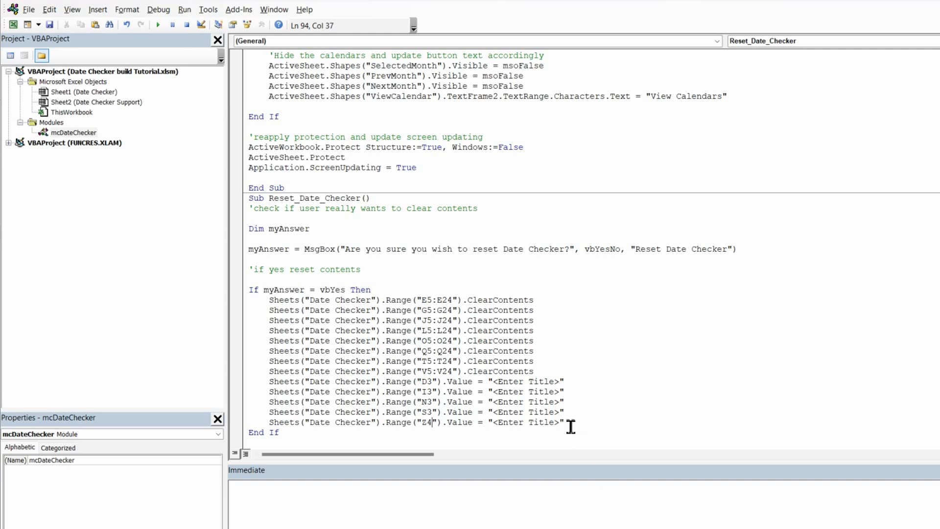
drag(559, 423, 493, 422)
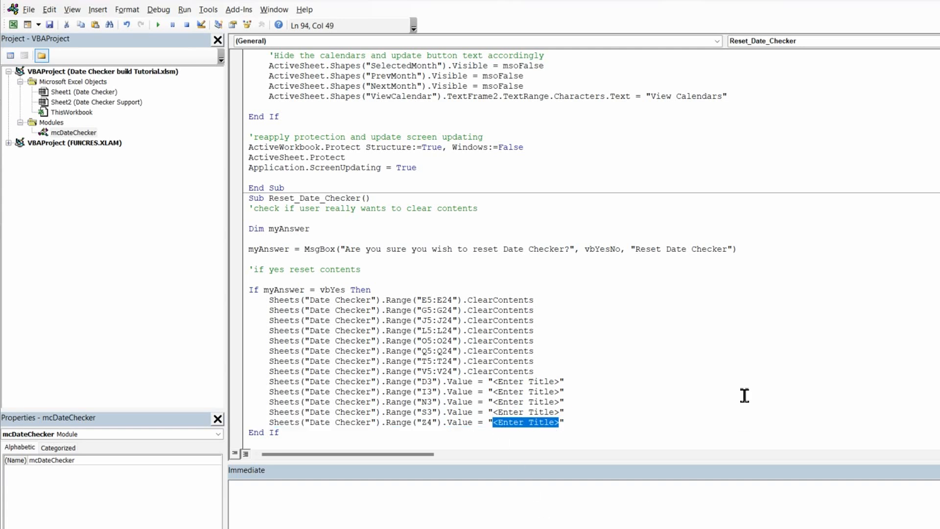
text(Include)
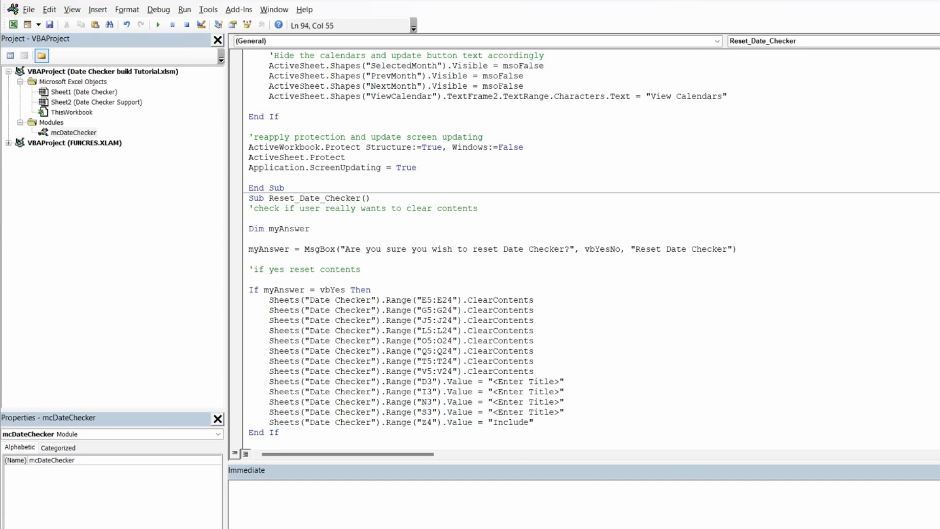
Step: Duplicate the Z4 line beneath itself and change the copy to set cell Z5 to "Plus"
click(544, 426)
drag(539, 425, 269, 423)
key(ctrl+c)
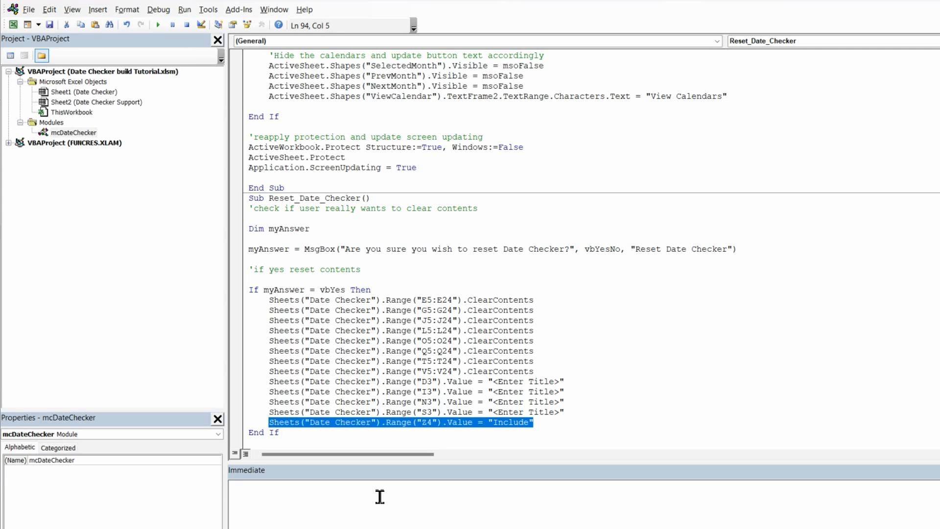
click(557, 429)
key(Return)
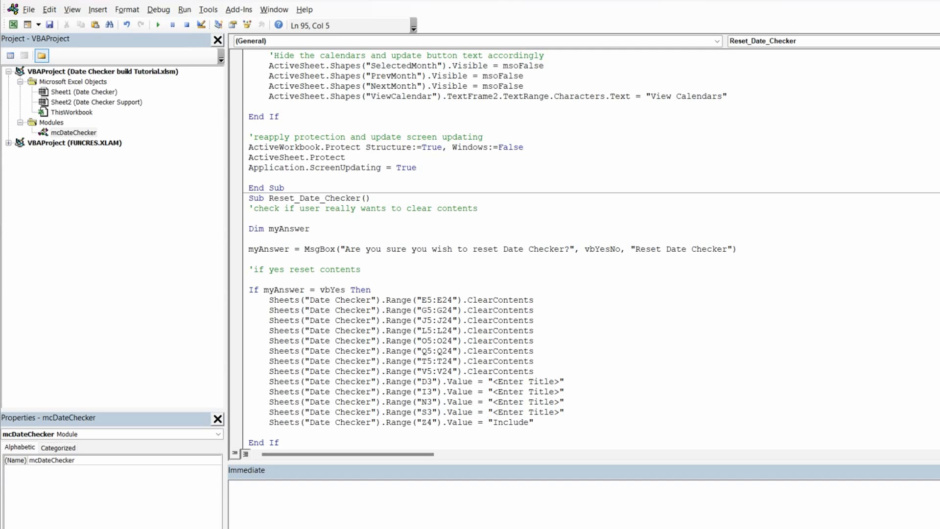
key(ctrl+v)
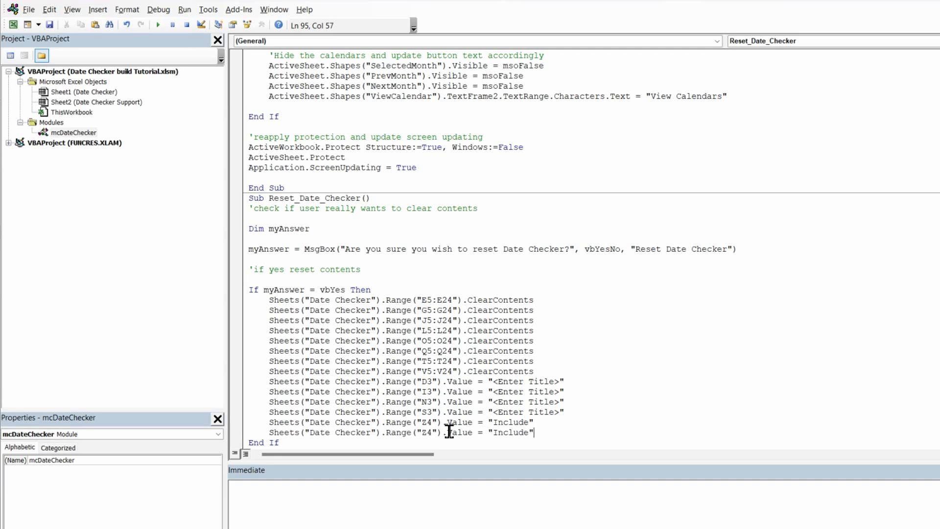
click(432, 432)
key(BackSpace)
text(5)
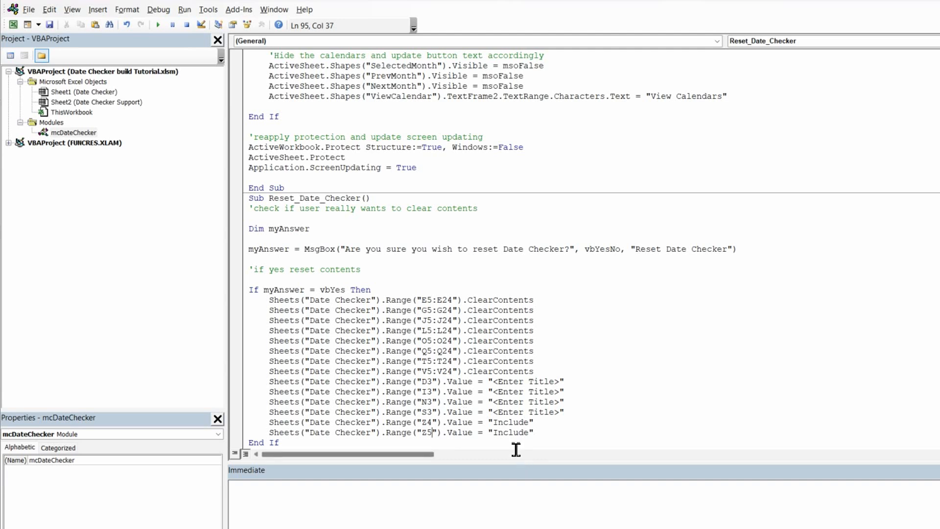
click(528, 435)
key(BackSpace)
key(BackSpace)
key(BackSpace)
key(BackSpace)
key(BackSpace)
key(BackSpace)
key(BackSpace)
text(Plus)
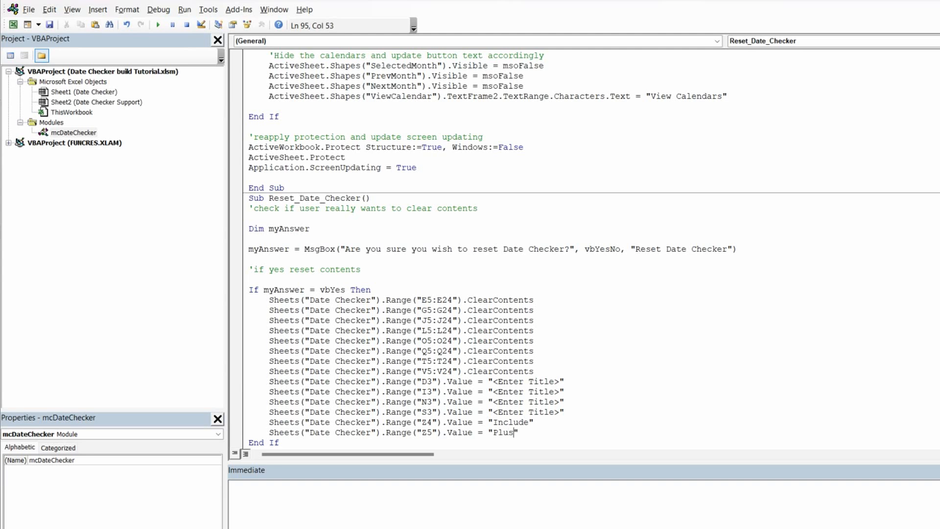
Step: Add another copy of the line and change it to set cell Z6 to 0
click(534, 433)
key(Return)
key(ctrl+v)
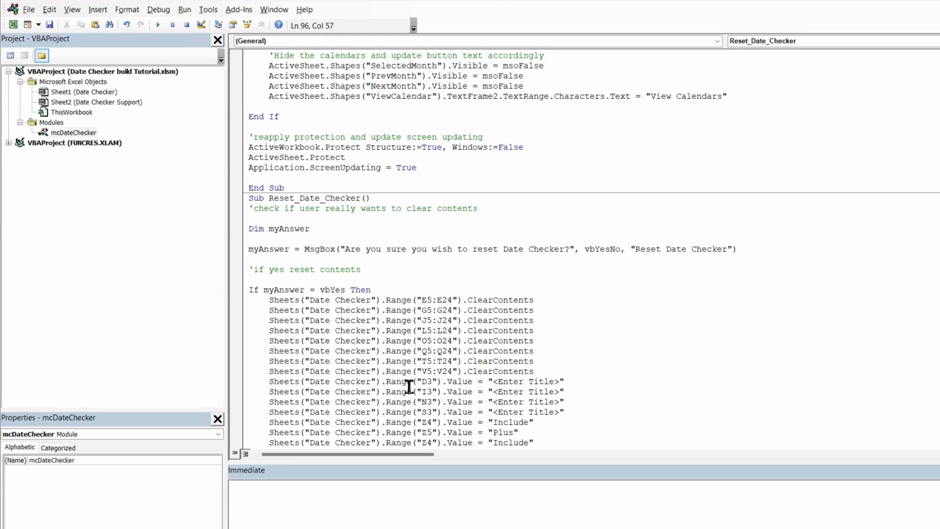
scroll(410, 384, down, 1)
click(435, 403)
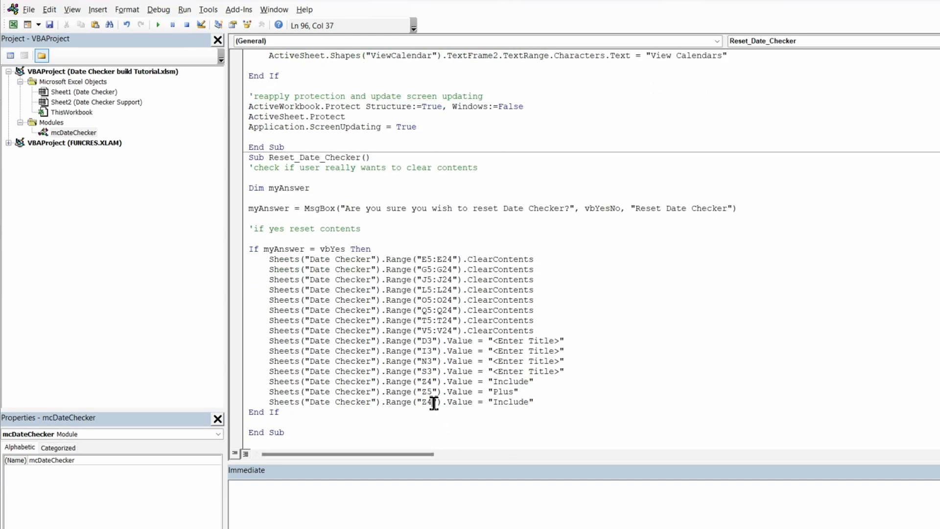
key(BackSpace)
text(6)
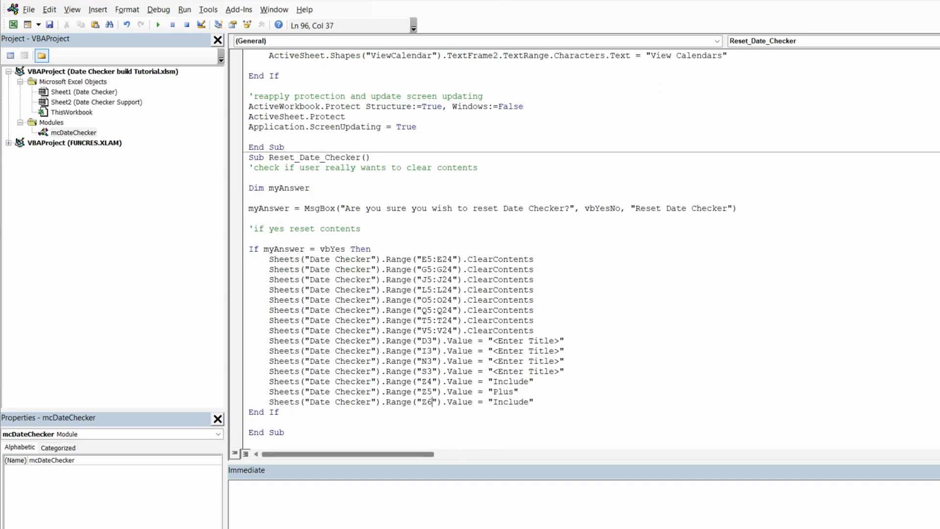
click(538, 401)
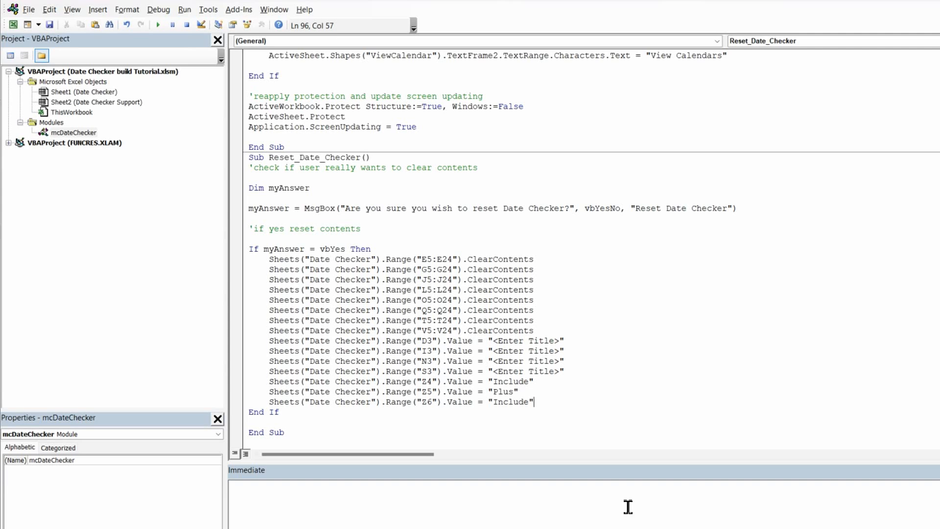
key(BackSpace)
key(BackSpace)
key(BackSpace)
key(BackSpace)
key(BackSpace)
key(BackSpace)
key(BackSpace)
key(BackSpace)
text(0)
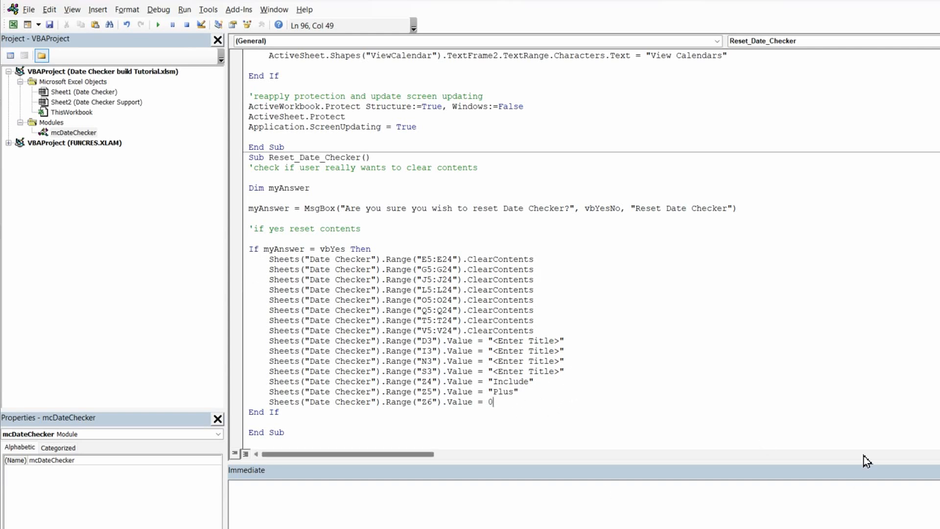
Step: Add a MsgBox line showing "Date Checker has been reset." with vbInformation and the title "Reset Date Checker"
key(Return)
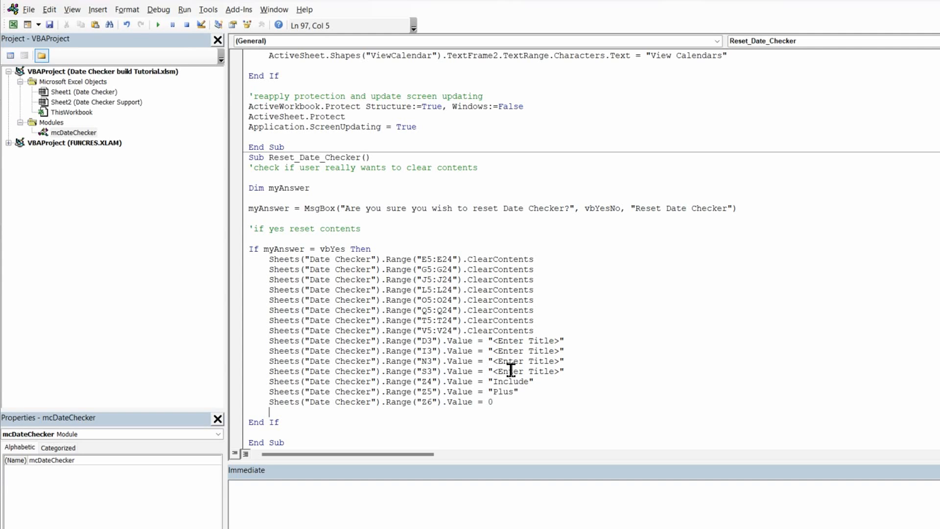
text(msgbox)
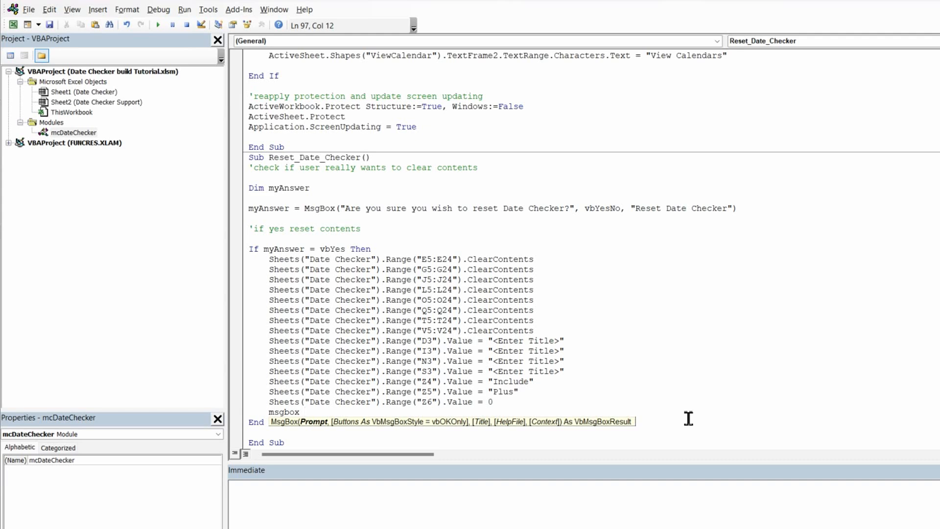
text("Date Checker has been reset)
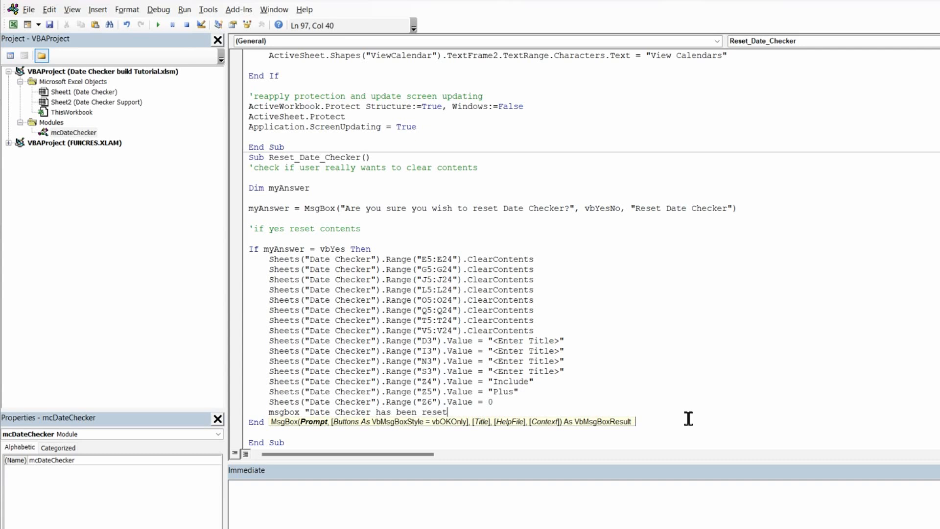
text(.",)
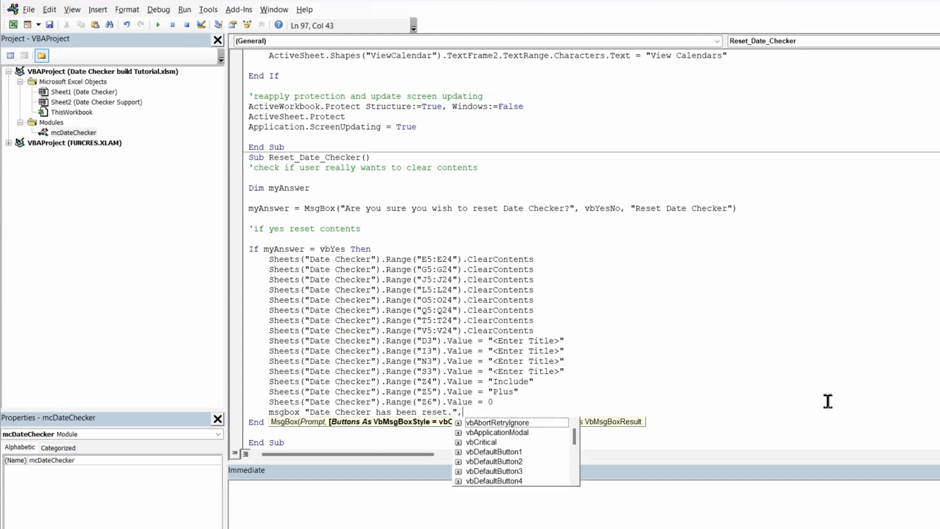
text(vbi)
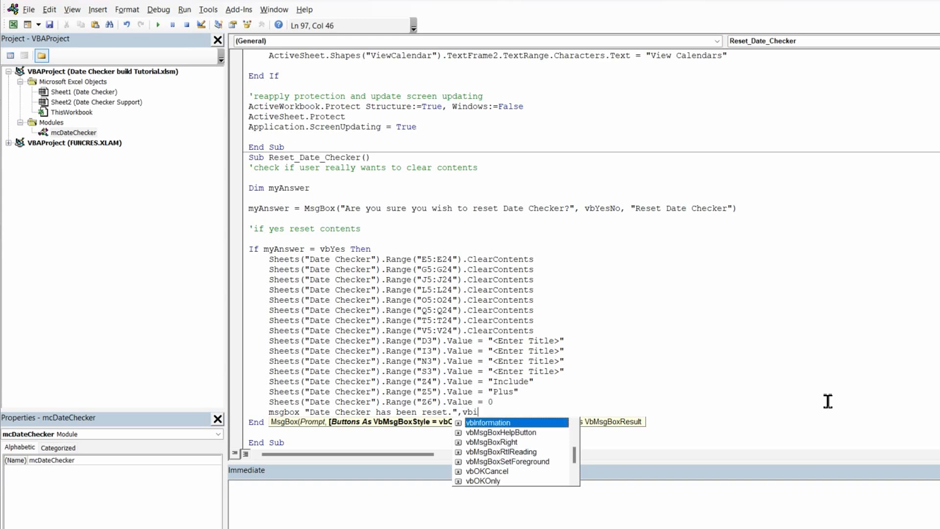
double_click(485, 423)
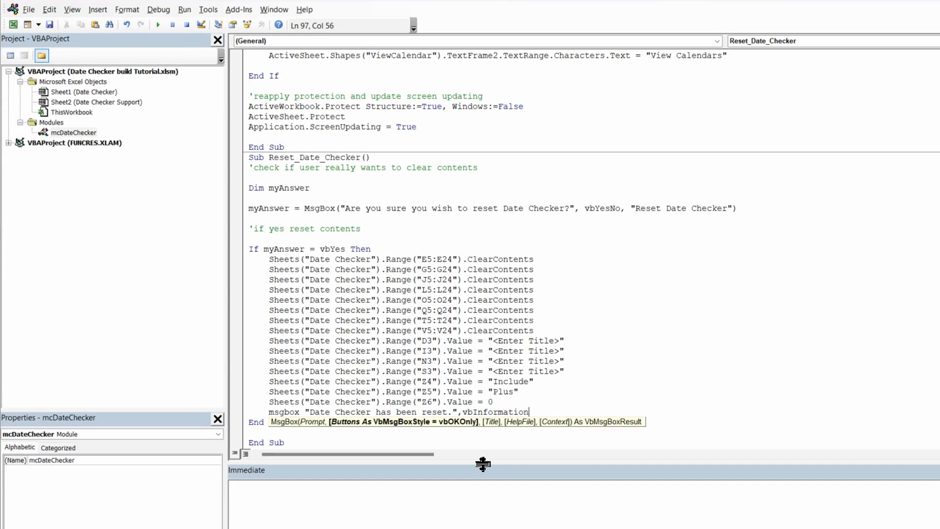
text(,")
text(Reset )
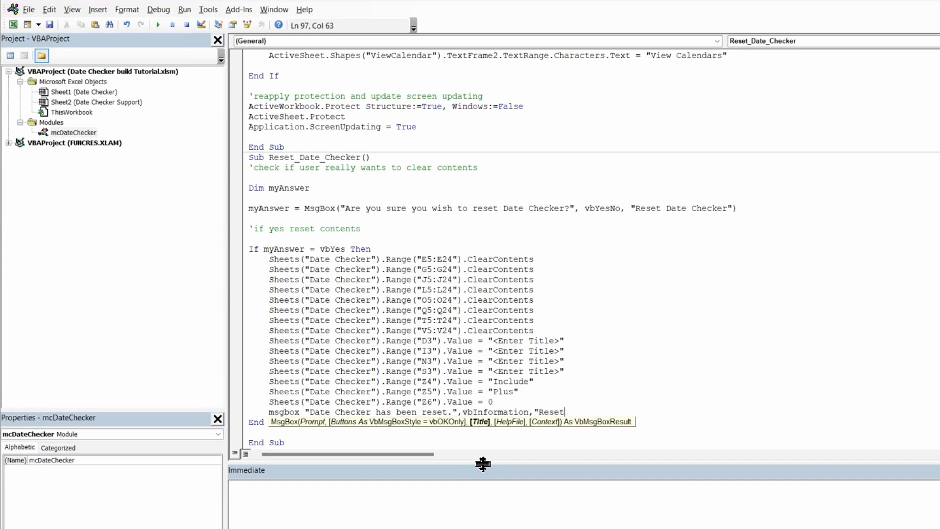
text(Date Checker)
key(Return)
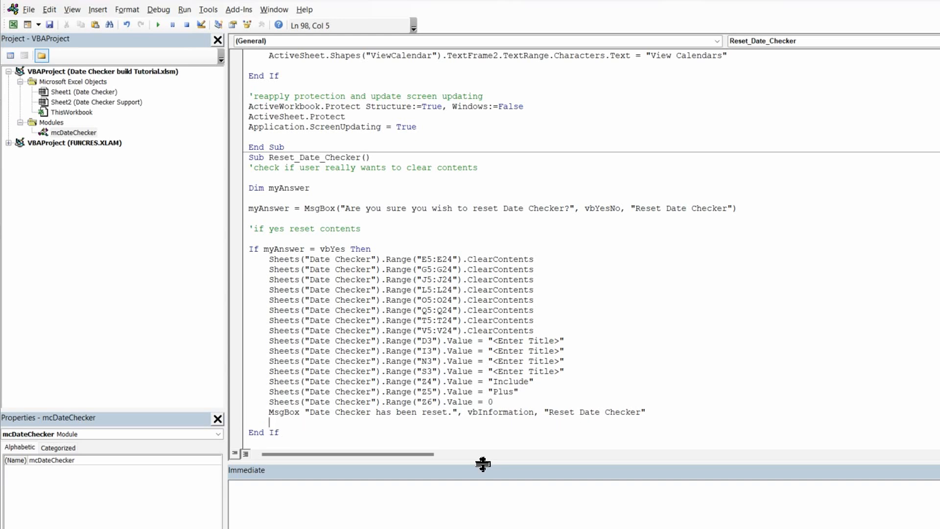
Step: Add an Else branch with the comment 'if user chooses "No" then let them know the action has been cancelled
key(BackSpace)
text(else)
key(Return)
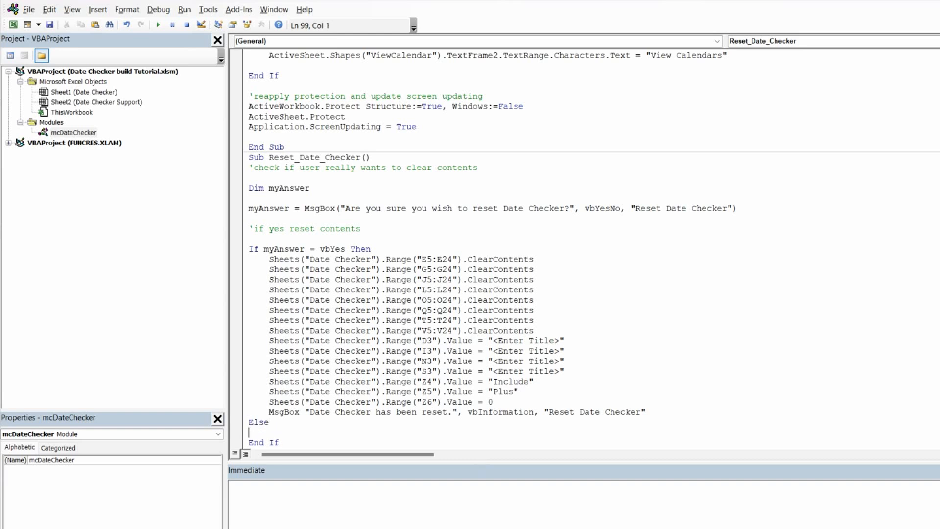
key(Tab)
text('if user chooses "No" then )
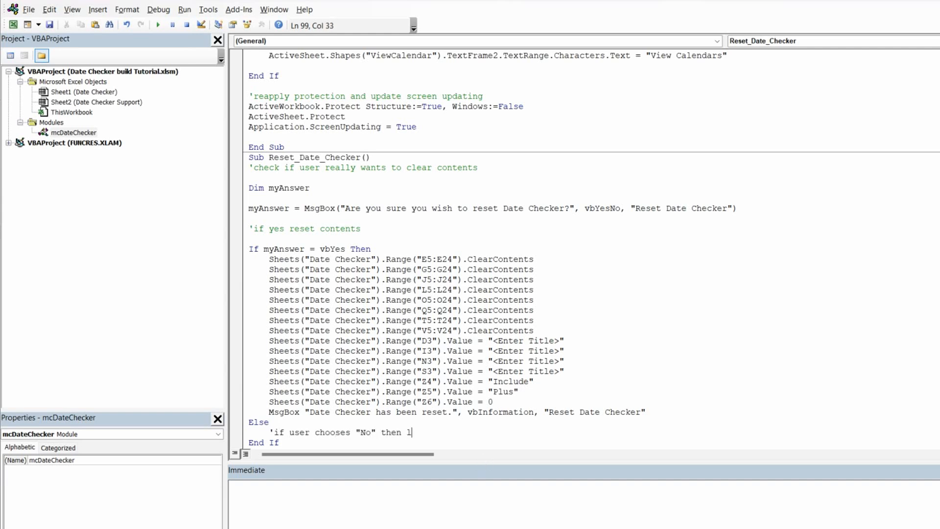
text(let them know t)
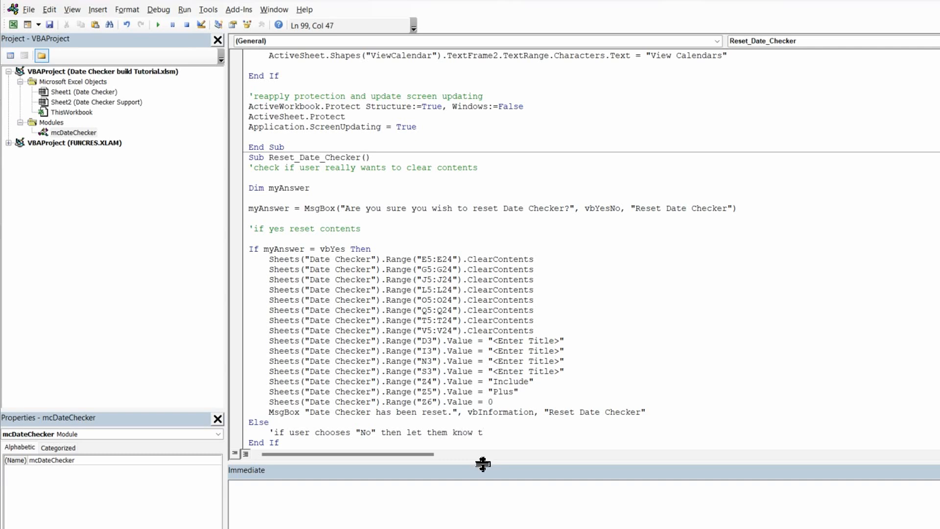
text(he action has been cancelle)
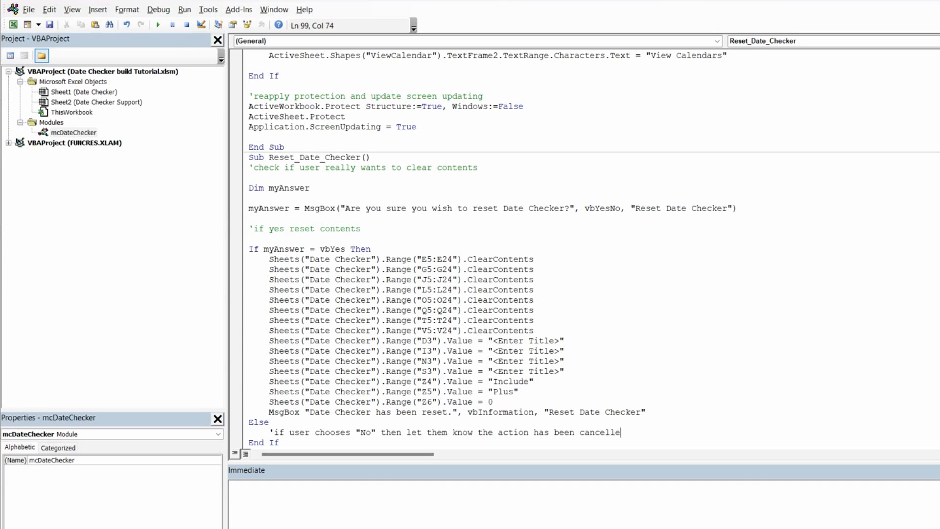
text(d)
key(Return)
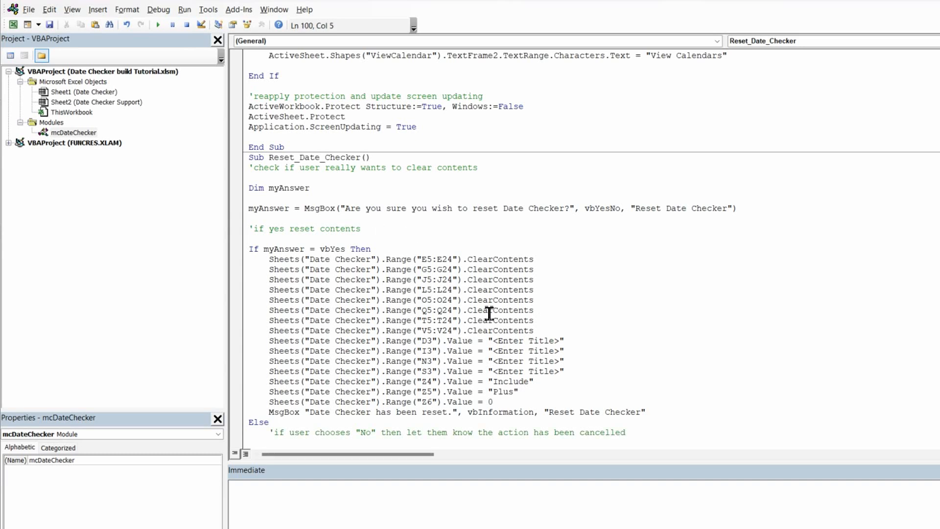
Step: Under the comment, add a MsgBox "Action cancelled." with vbExclamation and the title "Reset Date Checker"
scroll(417, 334, down, 1)
scroll(418, 334, down, 1)
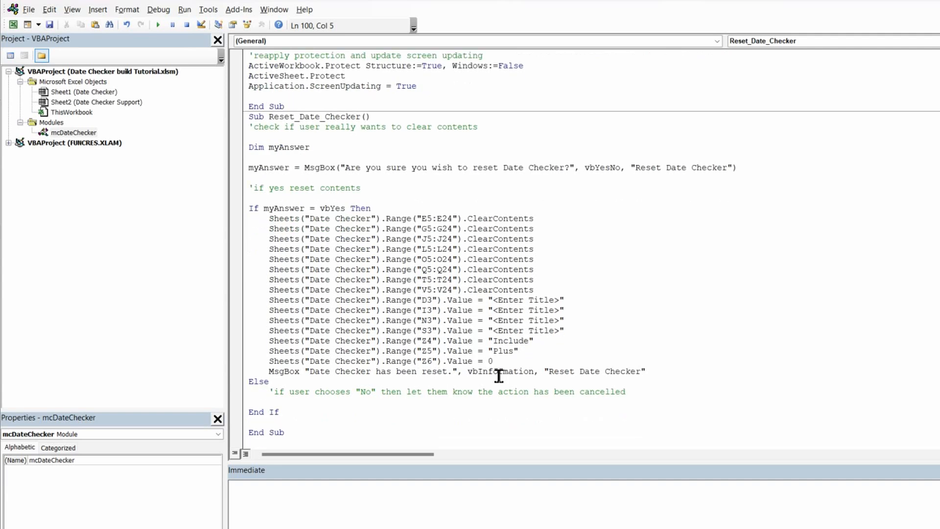
text(mes)
text(sgbox "Action cancelled.)
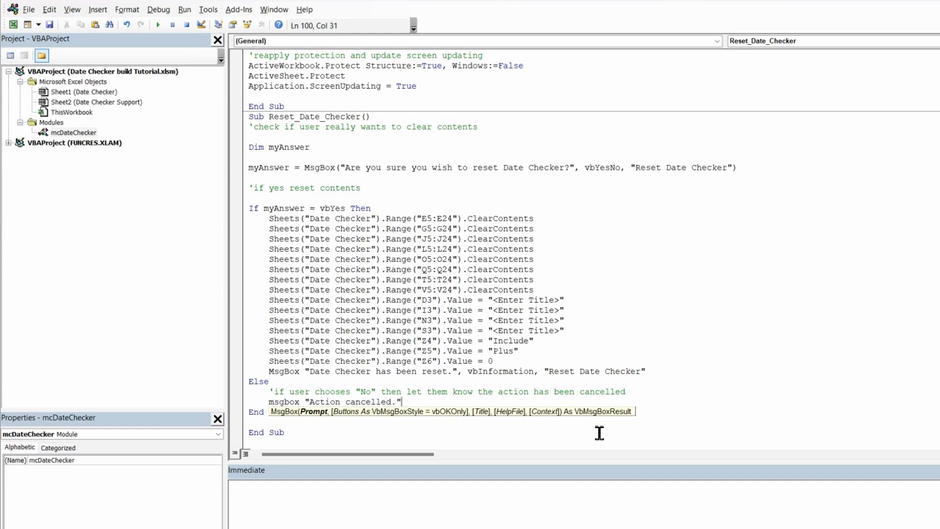
text(,)
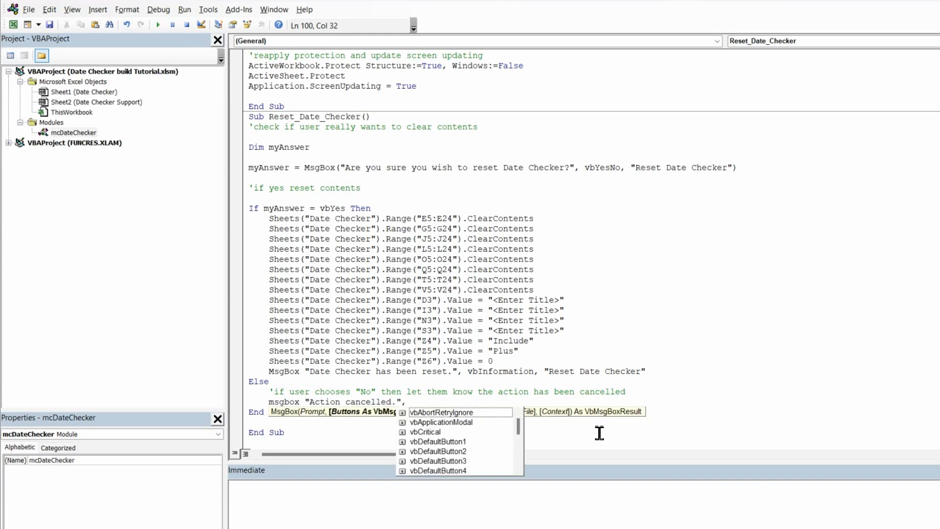
text(vbe)
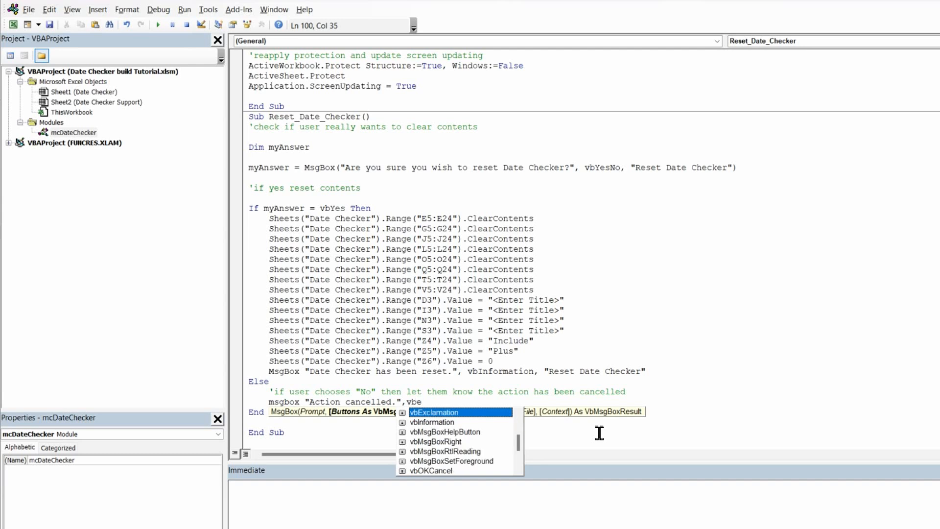
double_click(441, 415)
text(,)
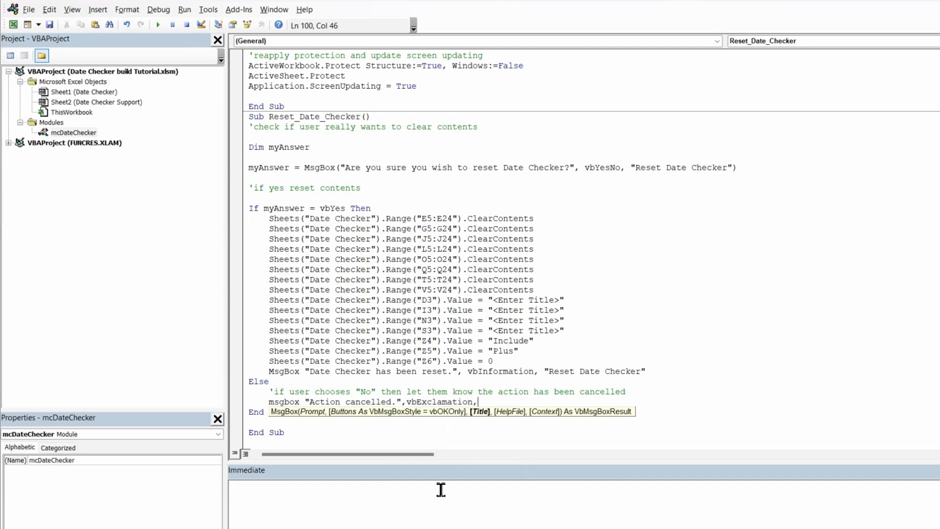
text("Reset Date Checker)
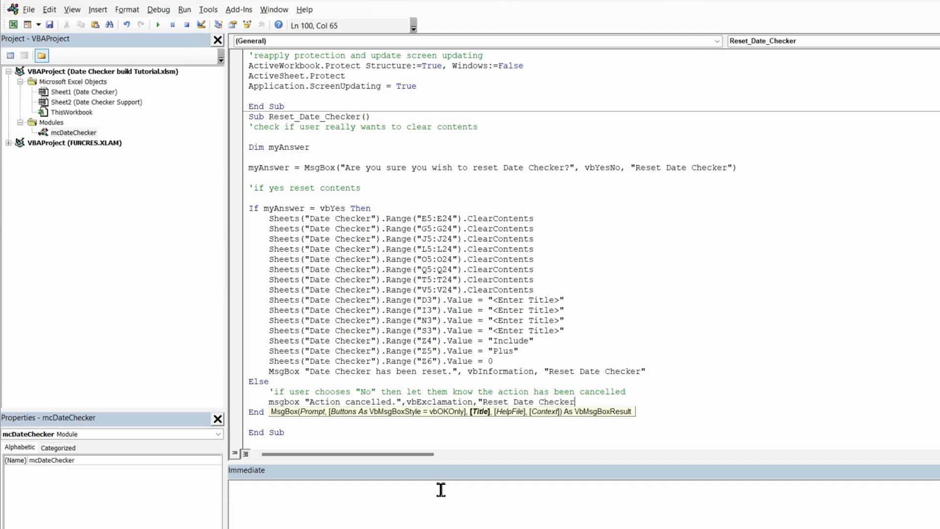
text(")
click(678, 374)
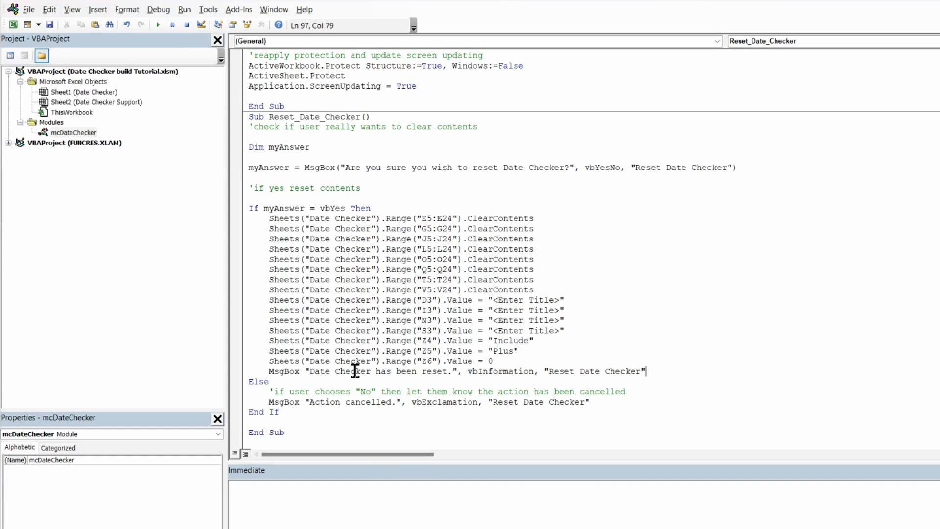
Step: Compile the VBA project to check the new code
scroll(355, 371, up, 5)
scroll(355, 370, down, 5)
click(161, 11)
click(198, 23)
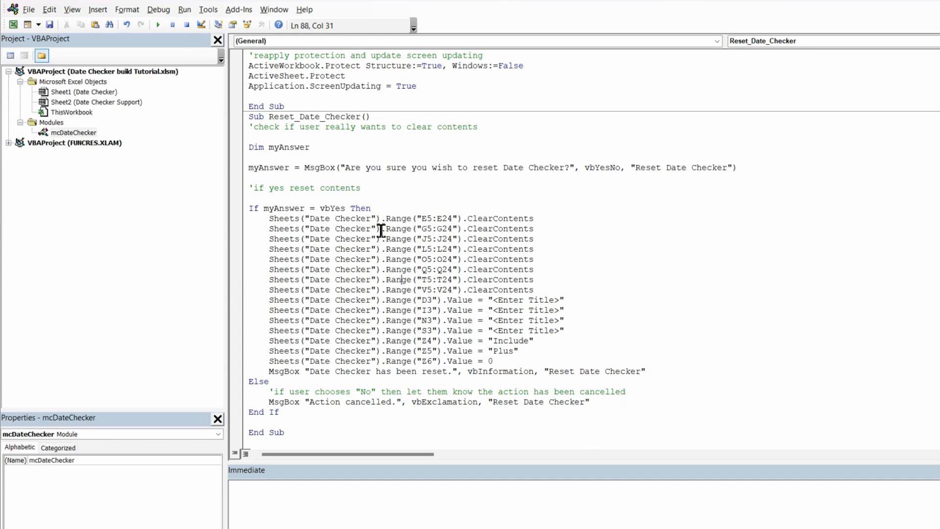
Step: Assign the Reset_Date_Checker macro from this workbook to the Reset Contents button
key(alt+F11)
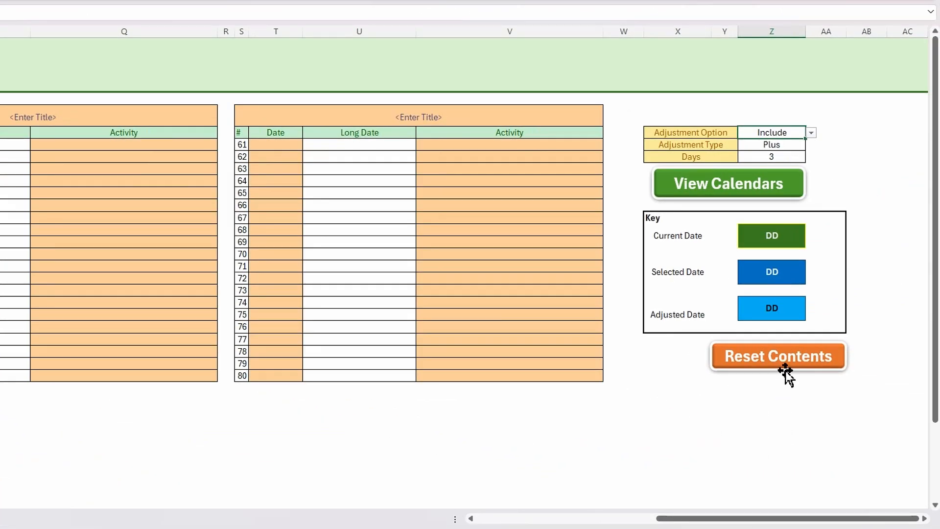
right_click(785, 372)
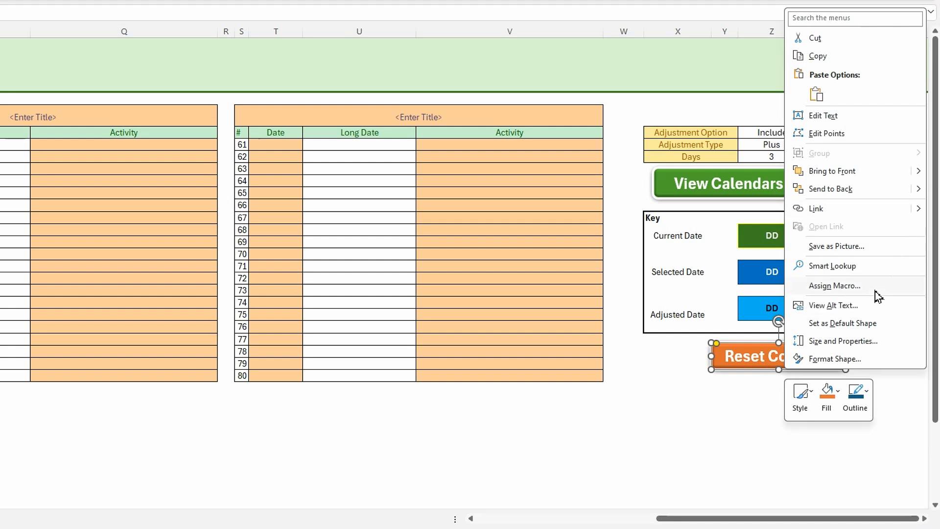
click(832, 287)
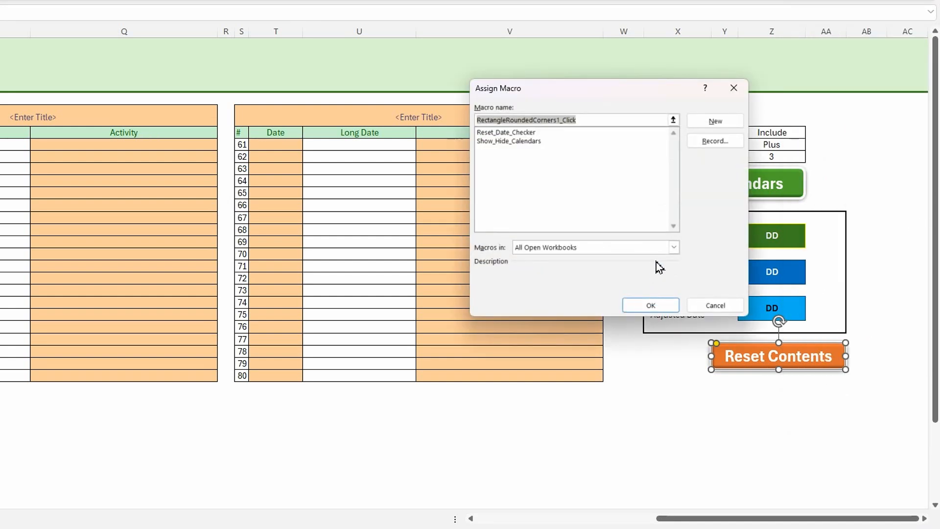
click(673, 247)
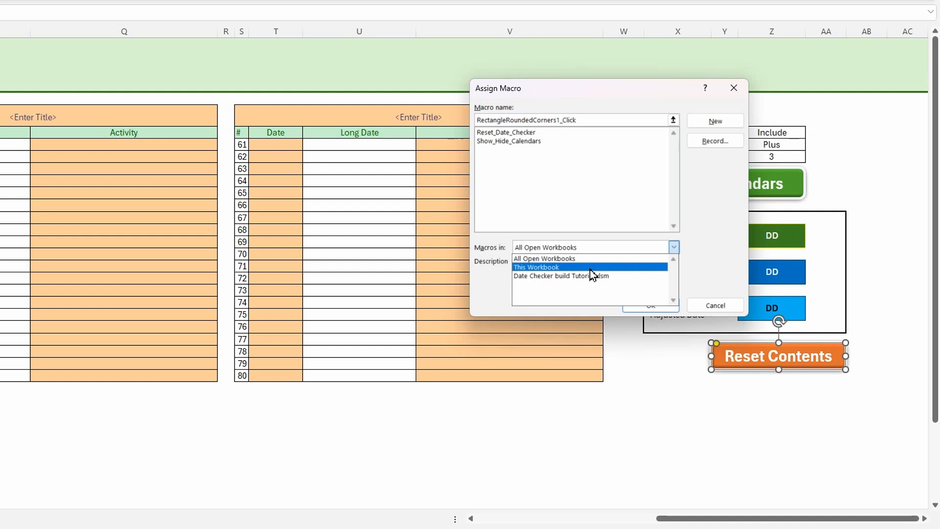
click(592, 268)
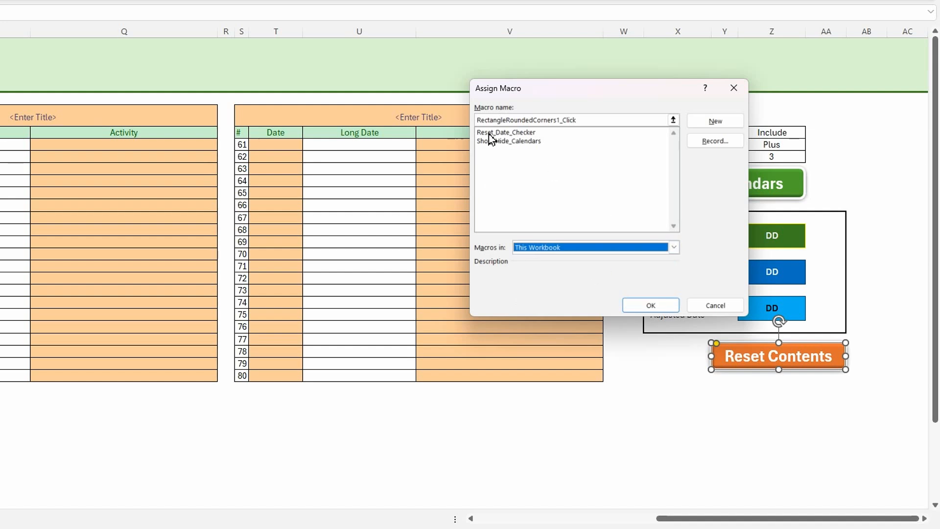
click(509, 134)
click(655, 307)
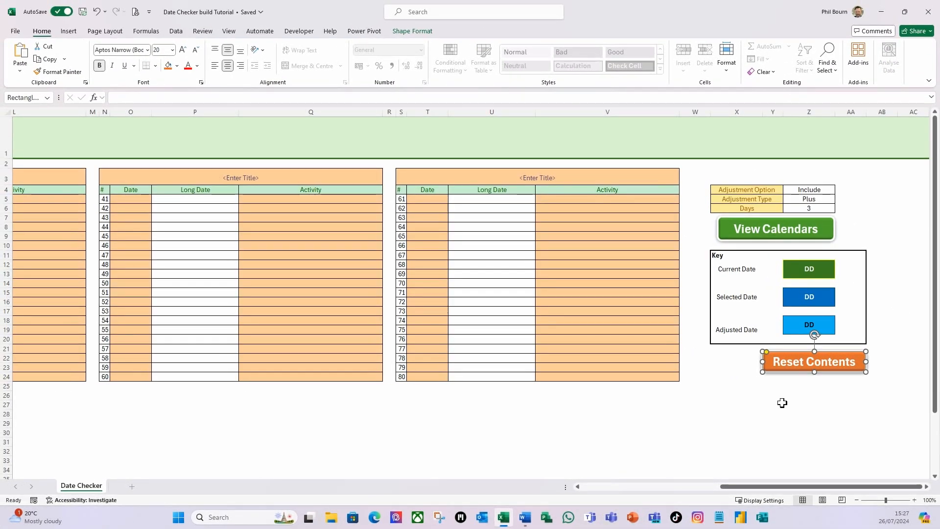
click(782, 402)
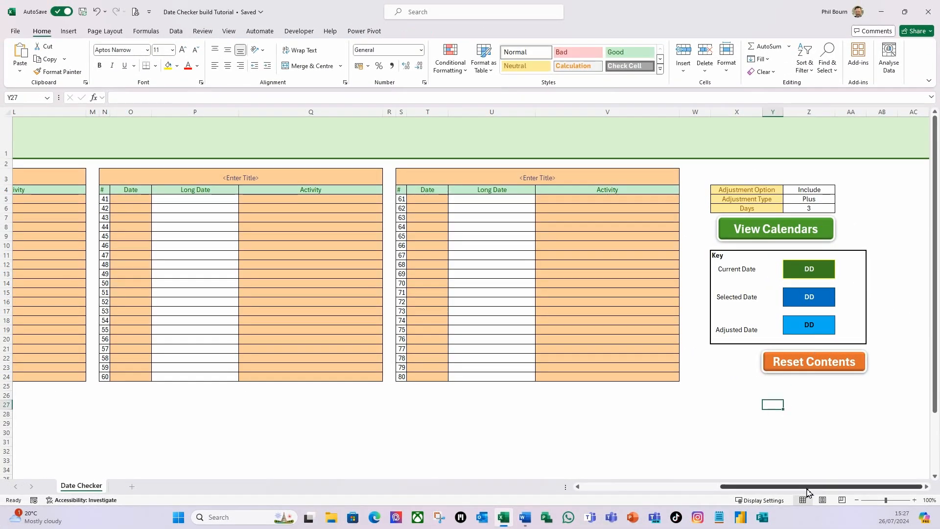
Step: Test the View Calendars button by showing and then hiding the calendars
drag(808, 490, 613, 487)
click(146, 227)
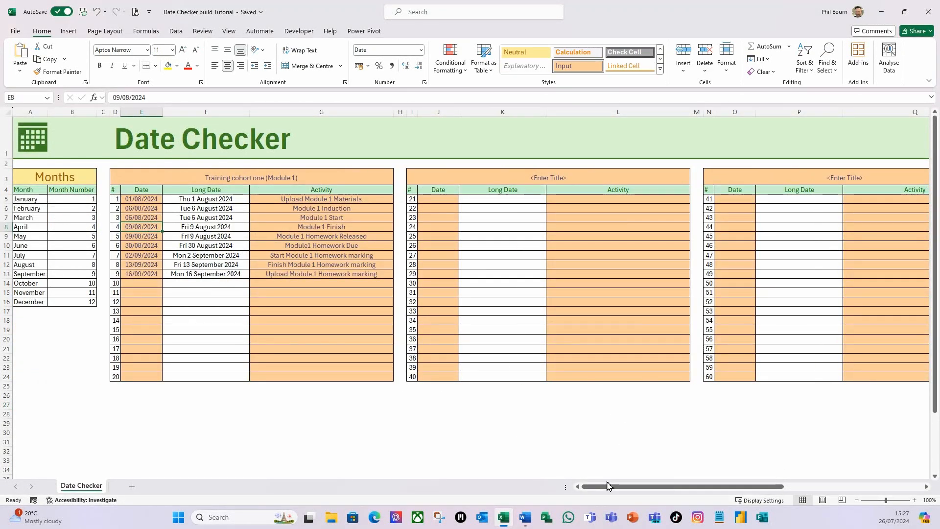
drag(597, 492, 722, 487)
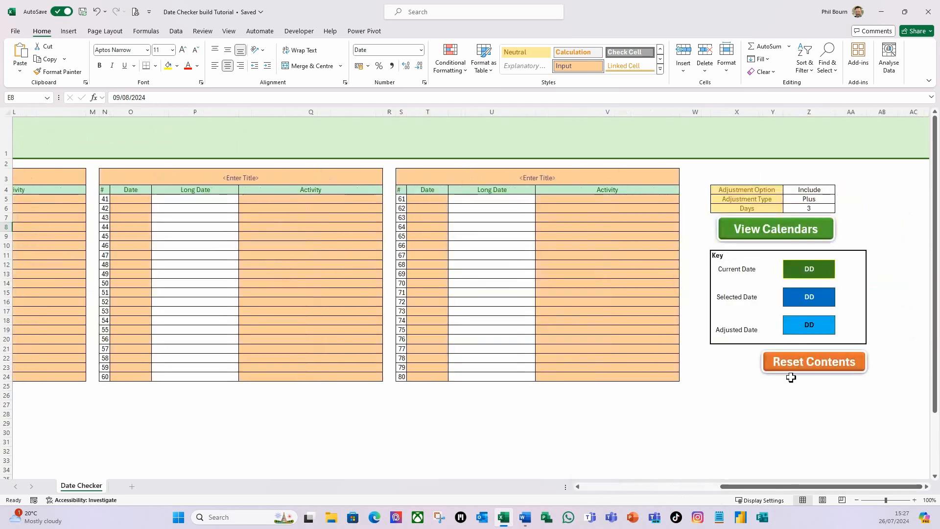
click(777, 228)
mouse_move(728, 492)
mouse_down()
mouse_move(593, 497)
mouse_move(745, 488)
mouse_up()
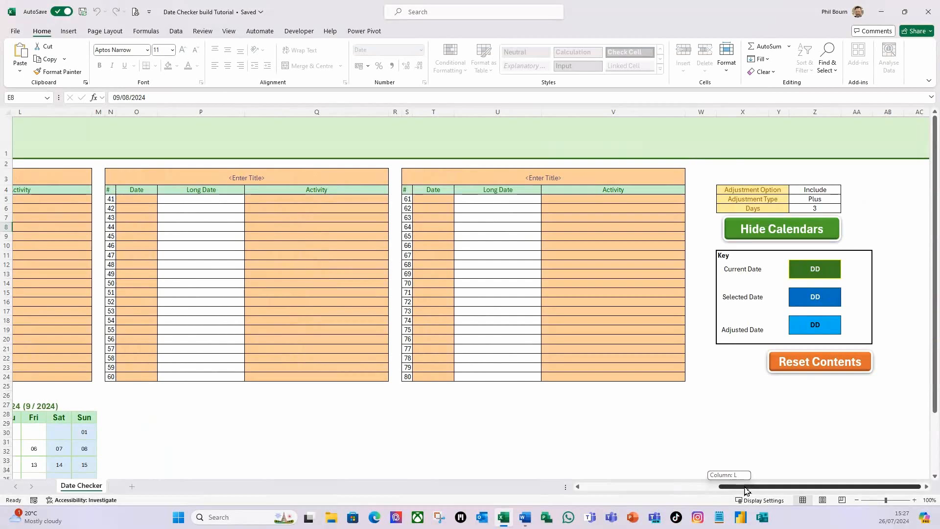
click(767, 239)
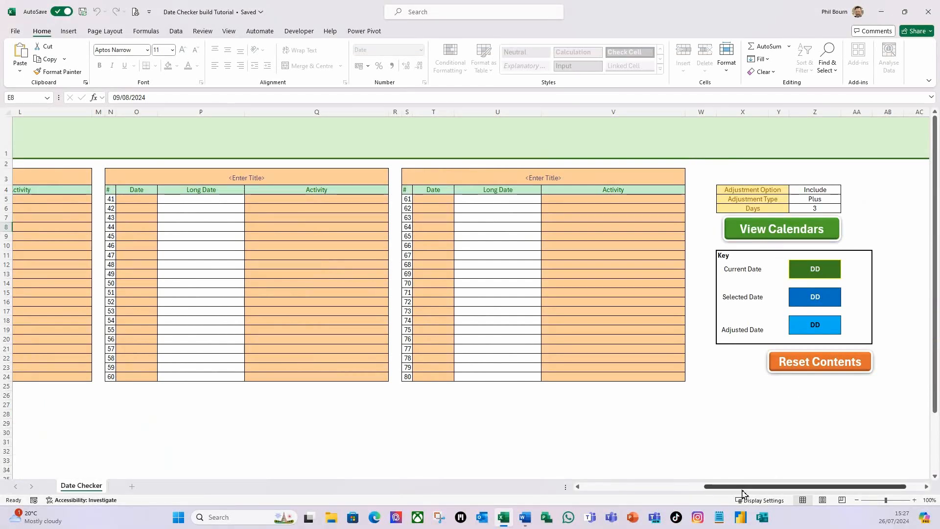
drag(743, 492, 781, 483)
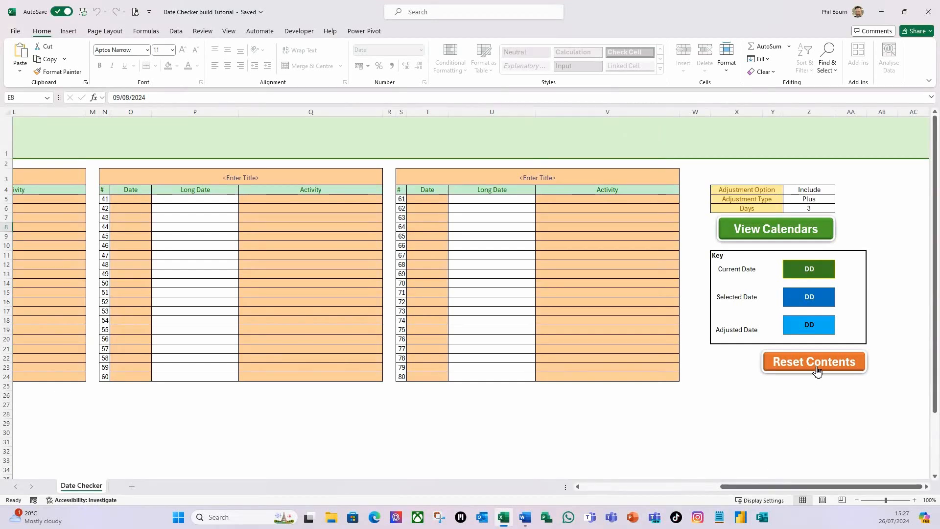
Step: Test the Reset Contents button by answering No and acknowledging the cancellation message
click(825, 368)
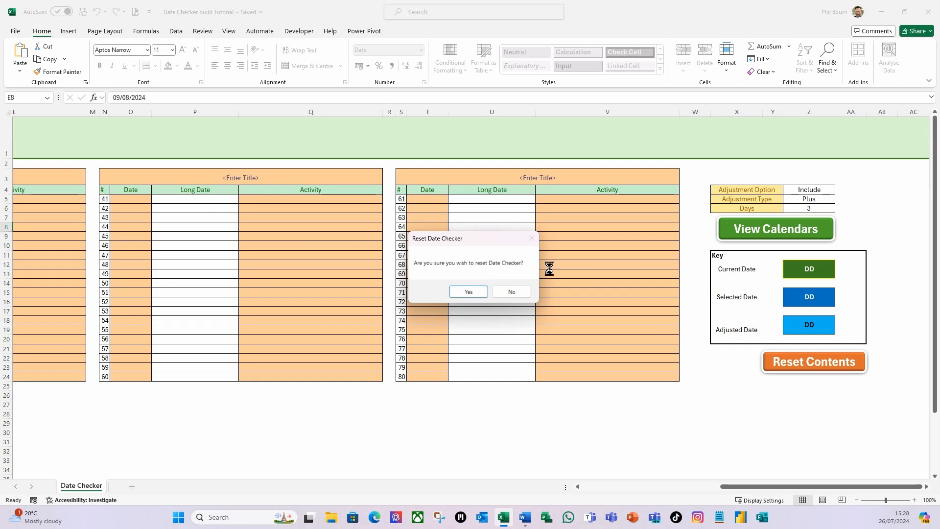
click(518, 293)
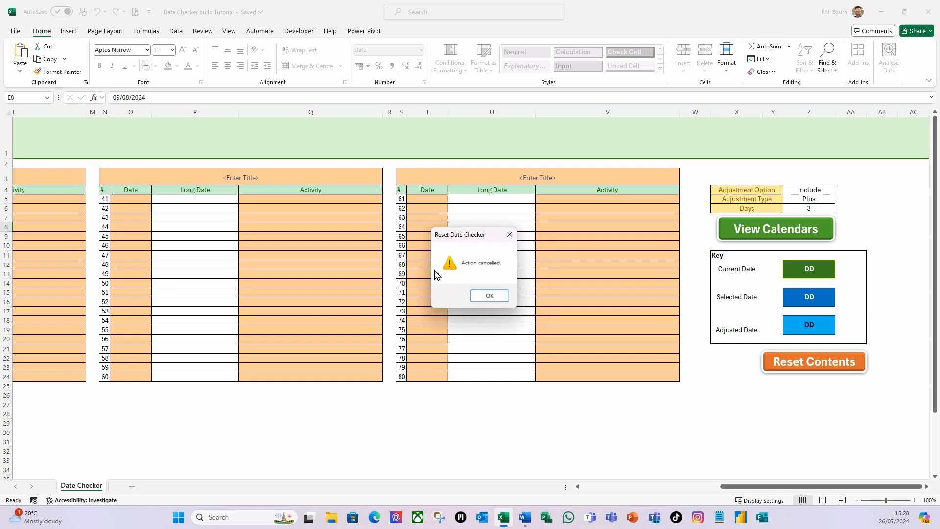
click(489, 296)
Step: Run the Reset Contents button again, answer Yes, and open the debugger on the run-time error
drag(747, 489, 604, 489)
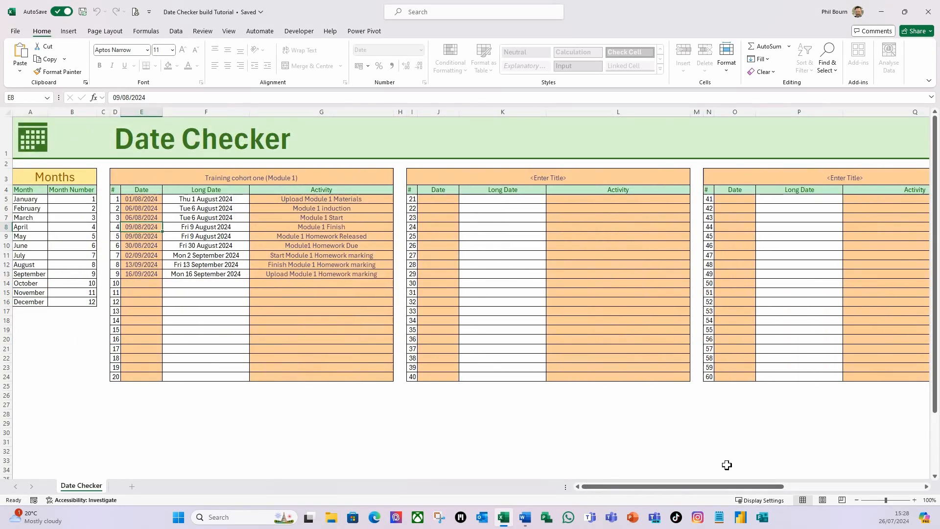
drag(677, 487, 857, 477)
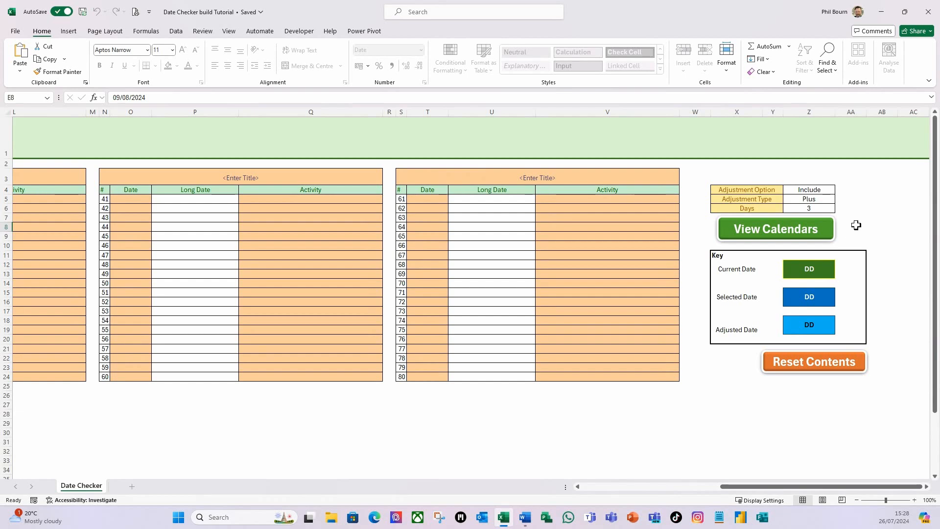
click(806, 370)
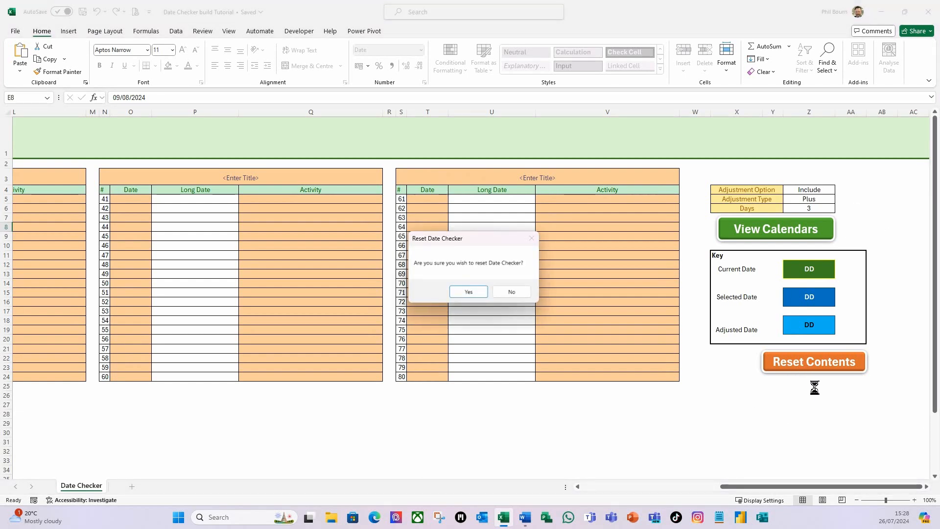
click(474, 294)
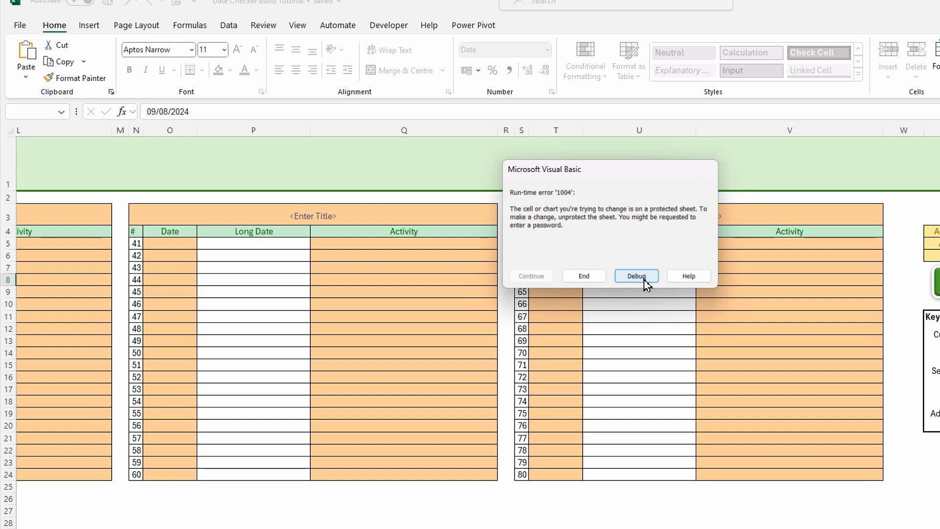
click(637, 276)
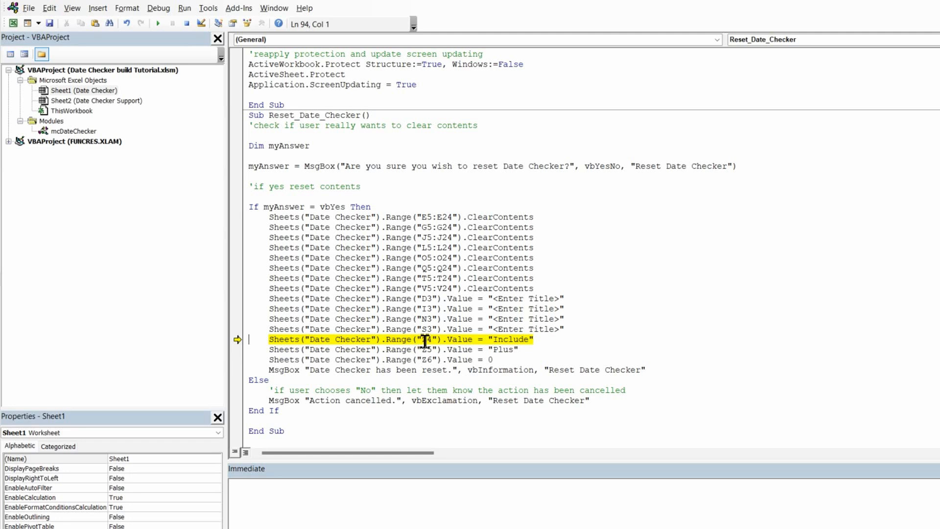
Step: Step the highlighted line, end the error, and reset the running macro before returning to the sheet
key(F8)
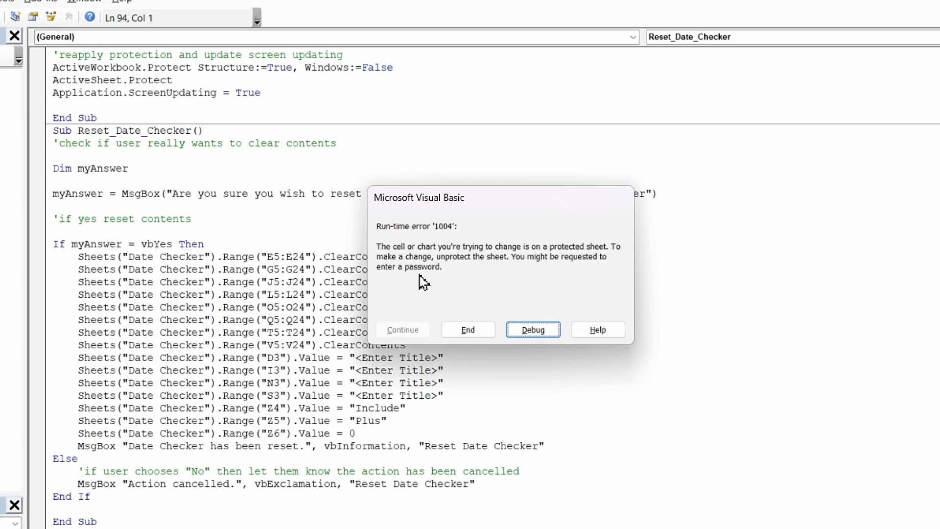
click(542, 338)
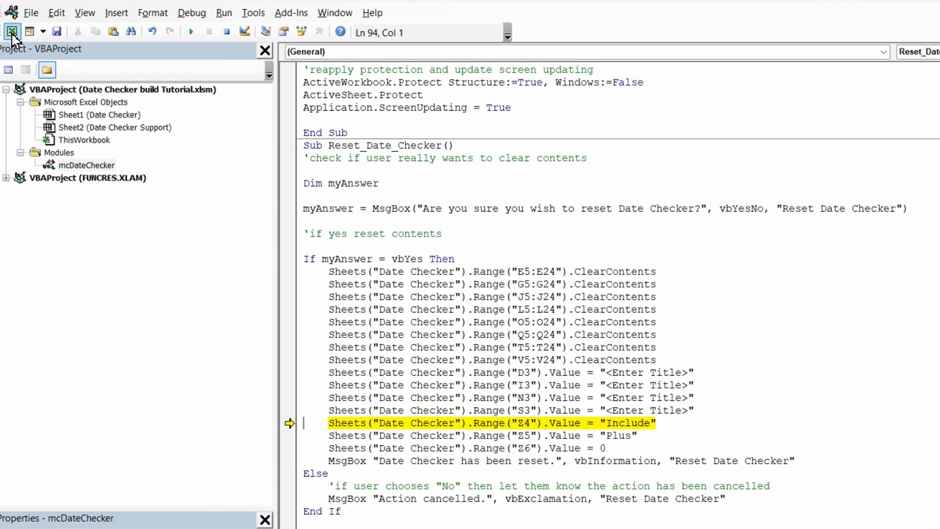
click(227, 32)
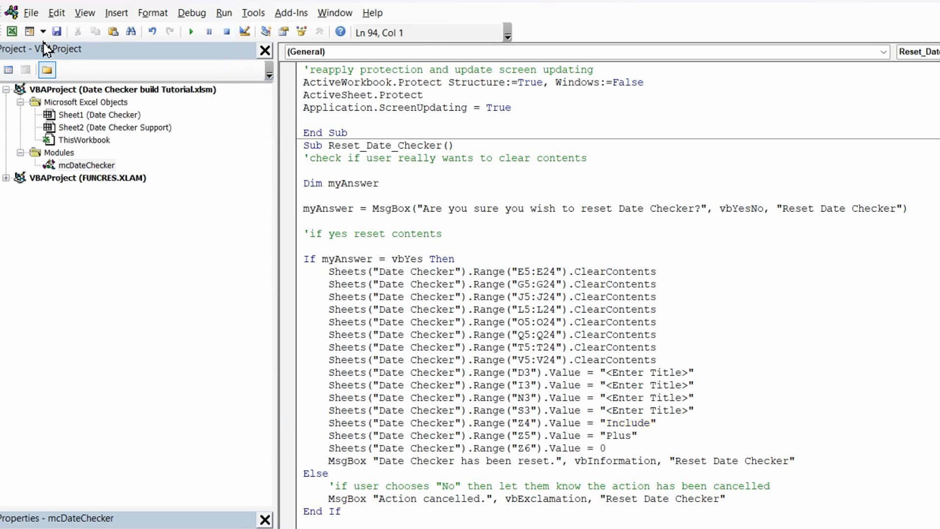
click(12, 31)
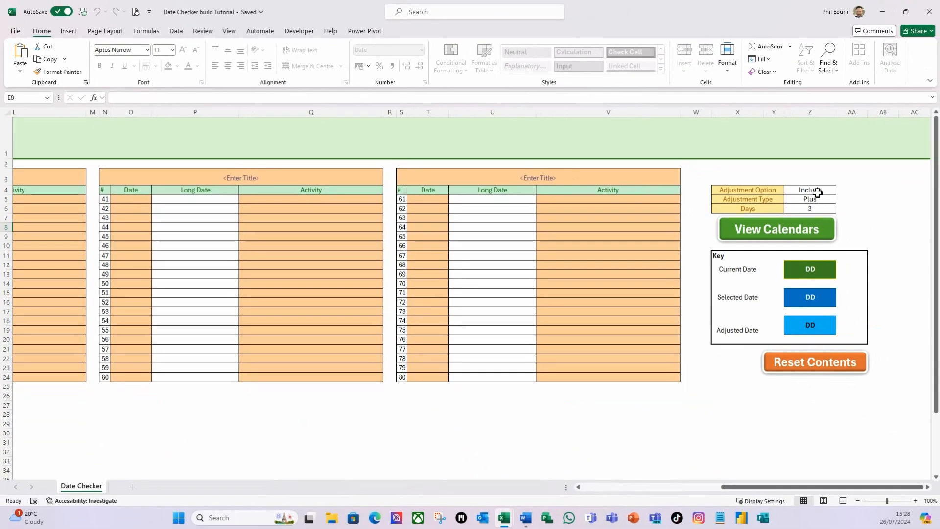
Step: Try to change the Adjustment Option to Exclude on the protected sheet
click(815, 191)
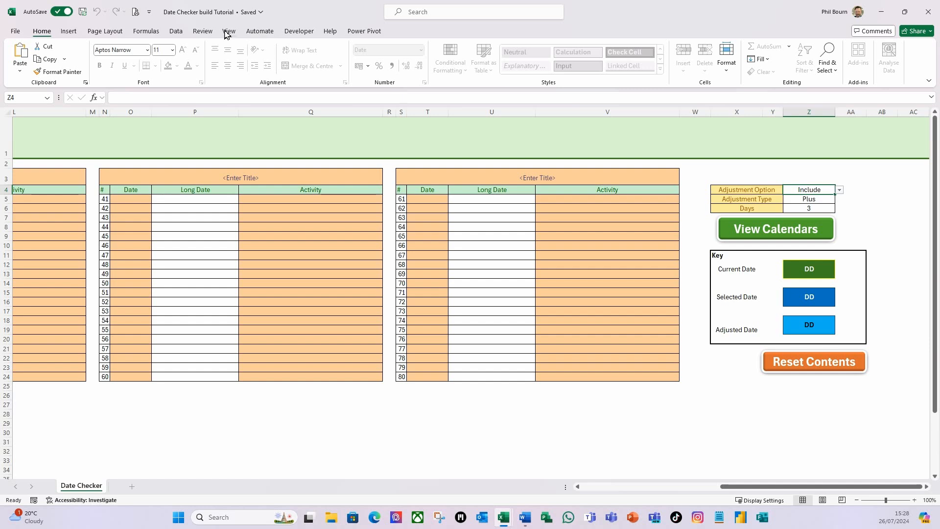
click(202, 31)
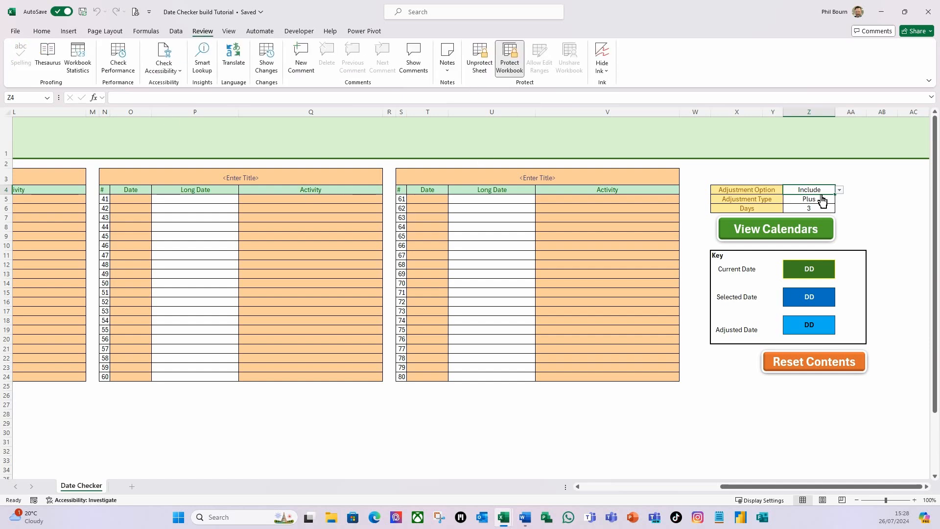
click(841, 190)
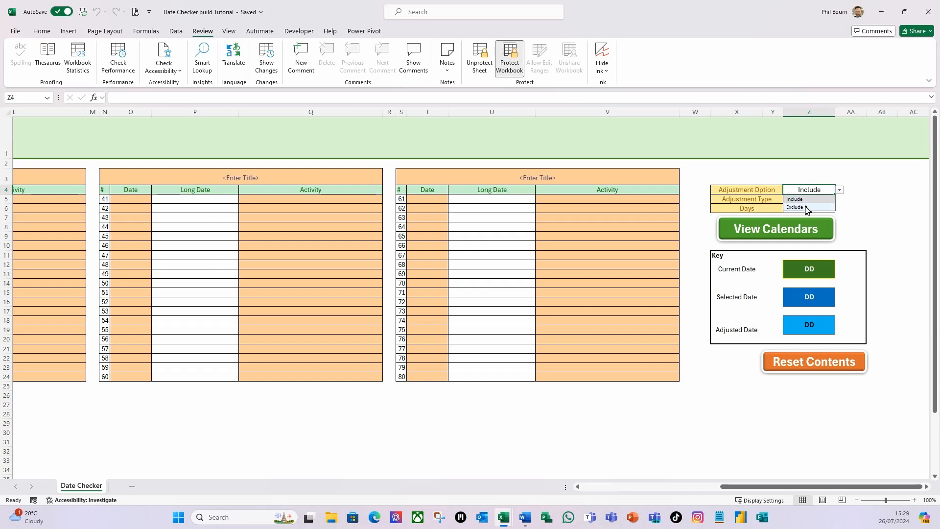
click(823, 209)
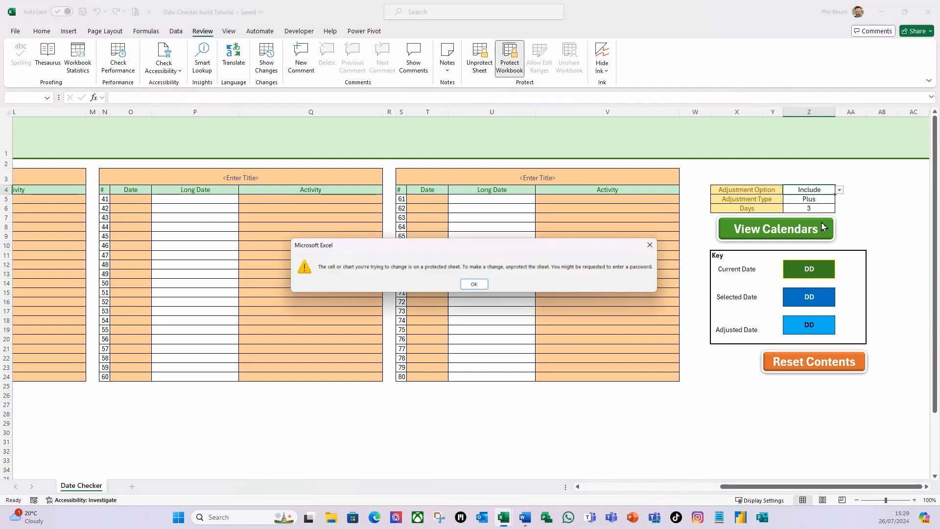
click(475, 285)
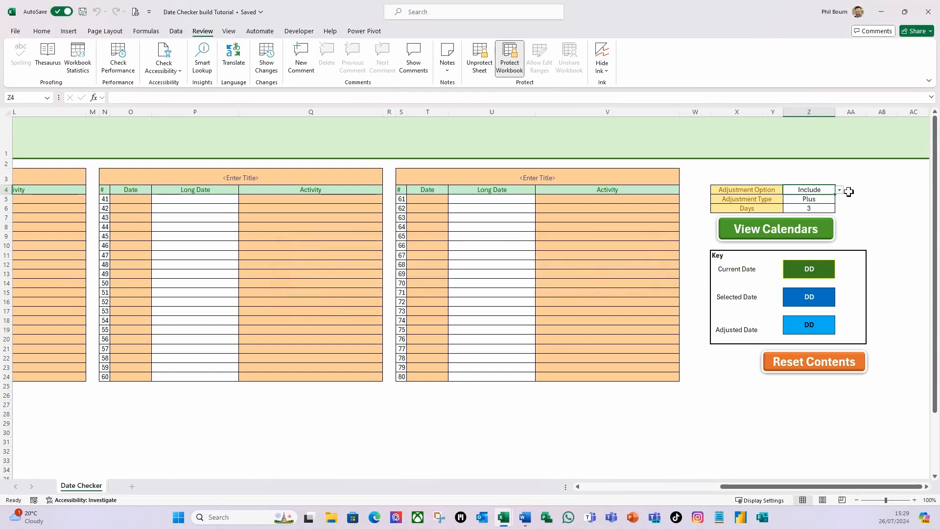
Step: Unprotect the sheet and clear the Locked and Hidden protection options for the Adjustment Option, Adjustment Type and Days cells
click(887, 217)
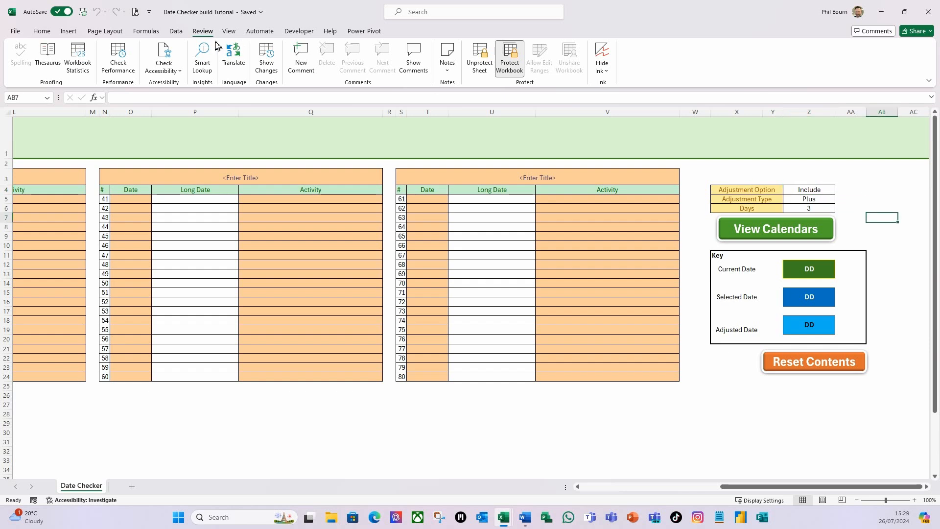
click(479, 64)
click(803, 190)
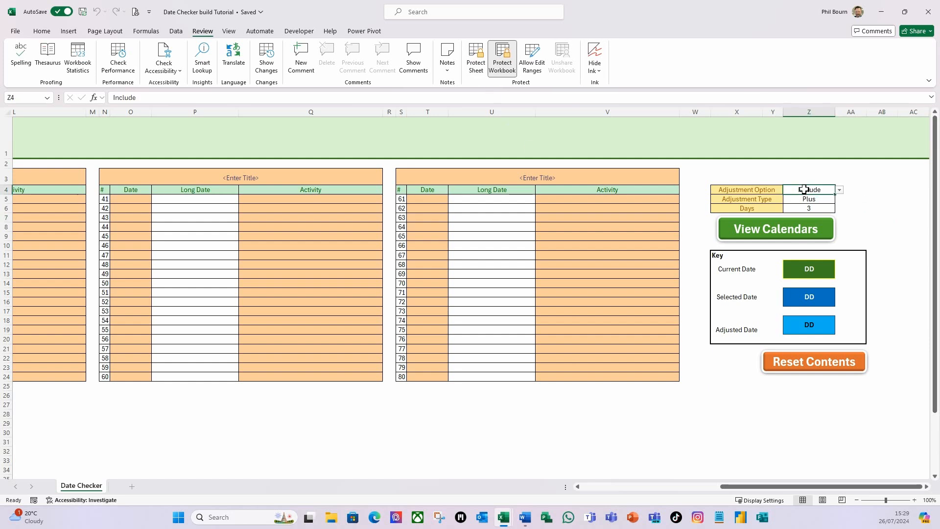
click(804, 207)
click(812, 200)
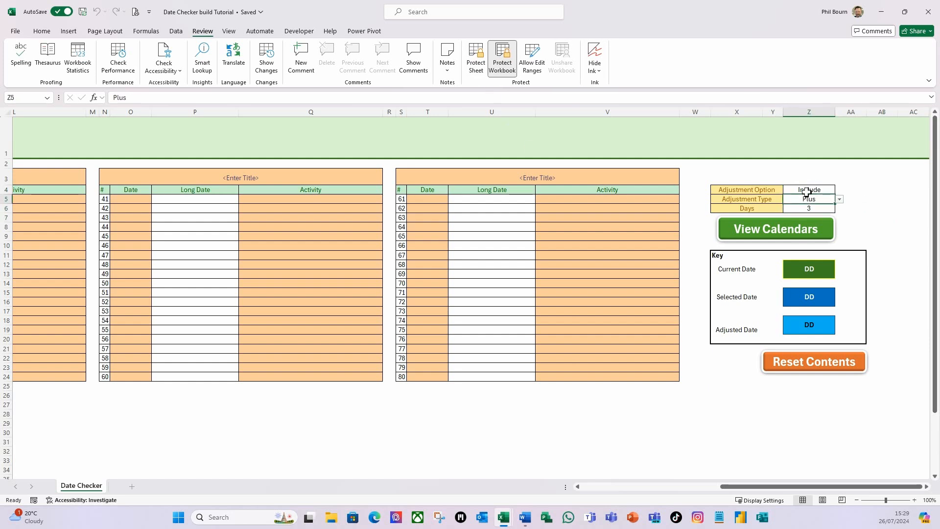
drag(818, 191, 817, 208)
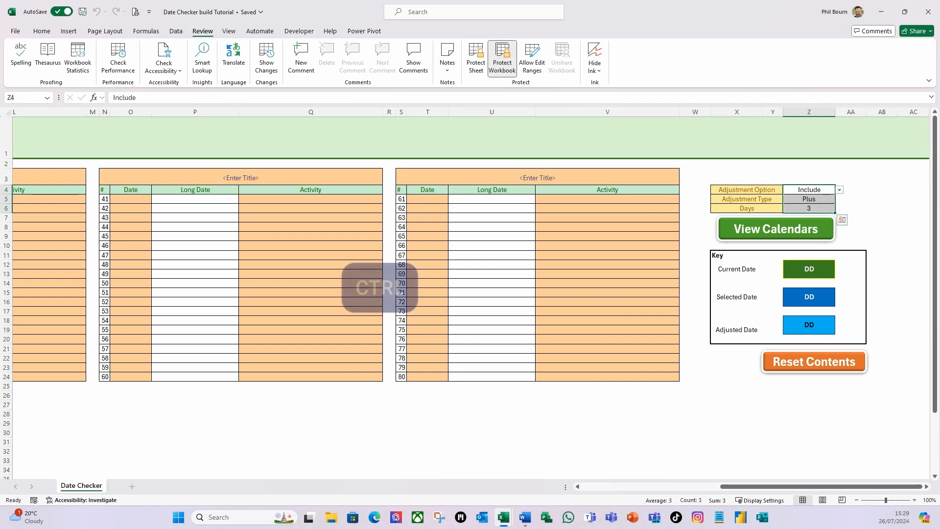
key(ctrl+1)
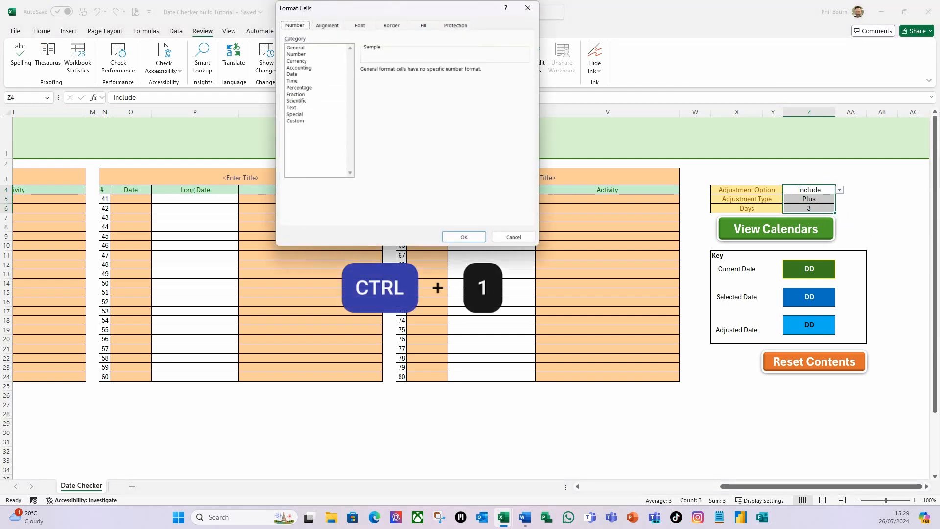
click(455, 26)
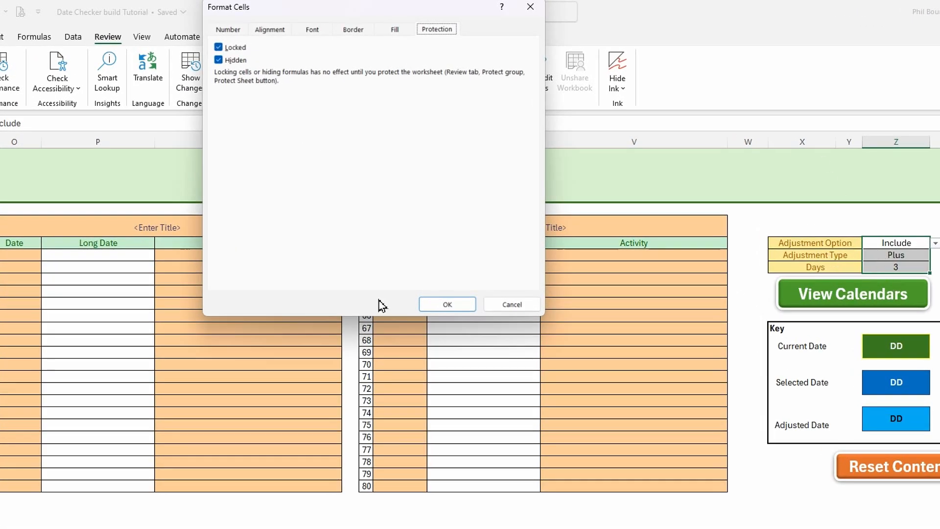
click(218, 47)
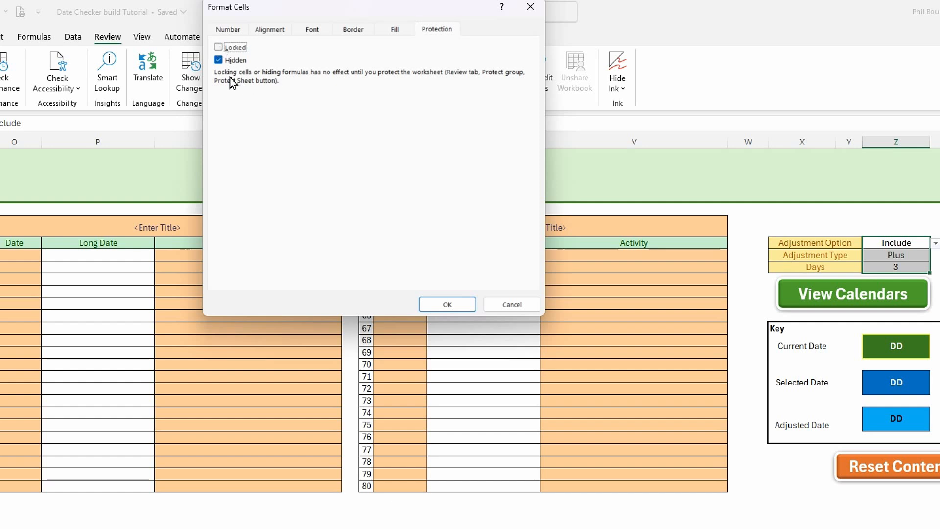
click(219, 61)
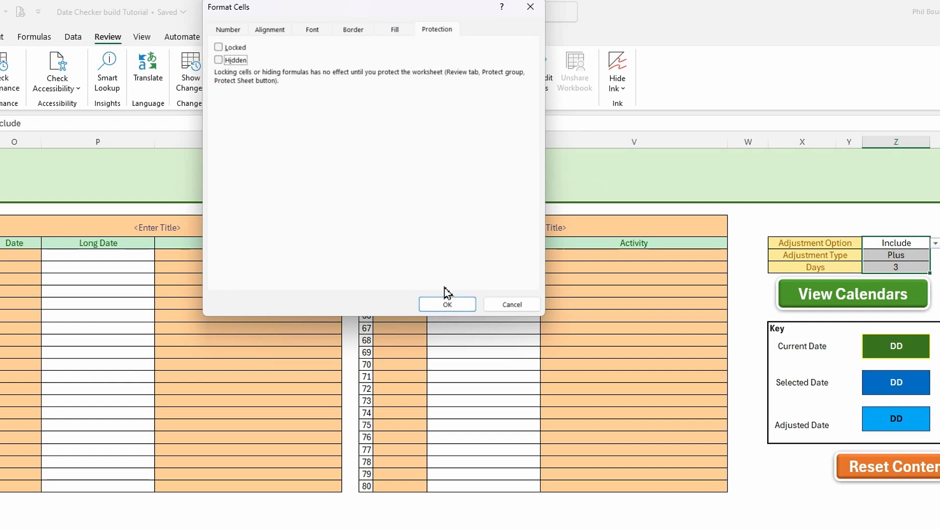
click(449, 304)
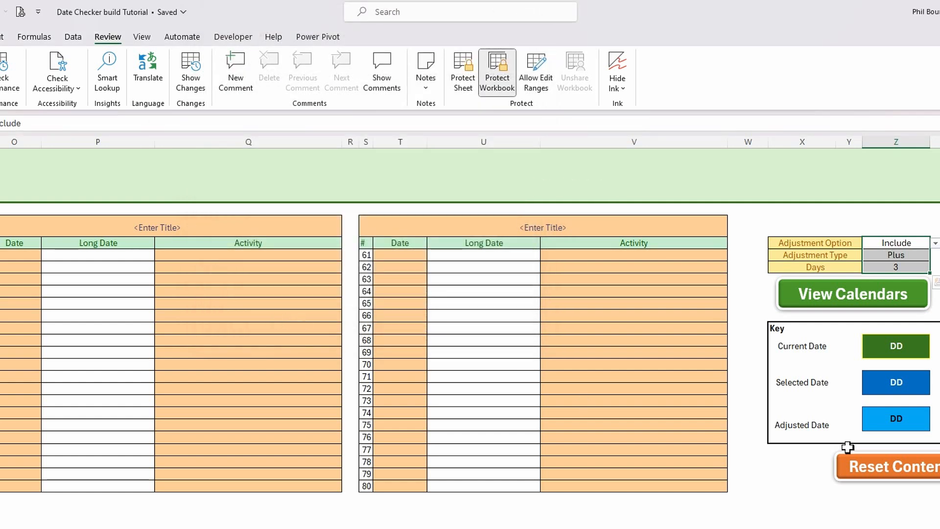
Step: Test the View Calendars button by showing and then hiding the calendars
click(885, 219)
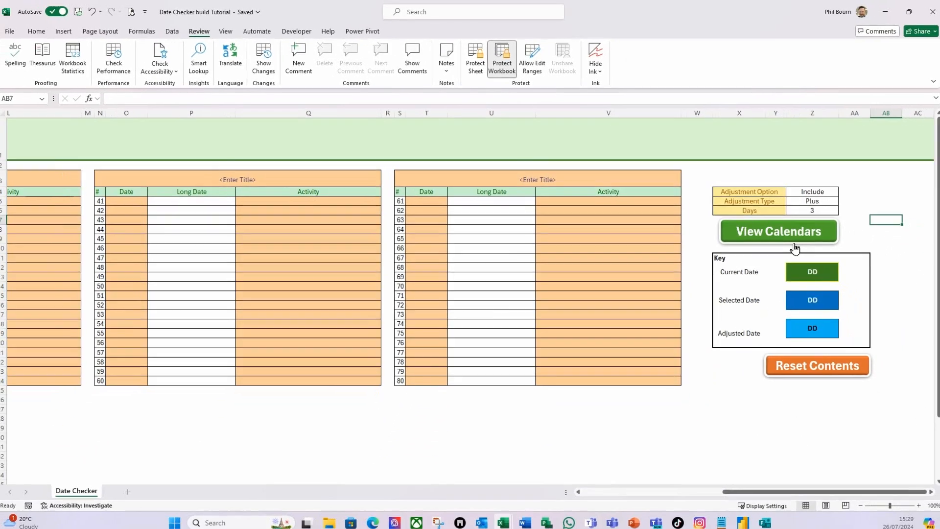
click(803, 237)
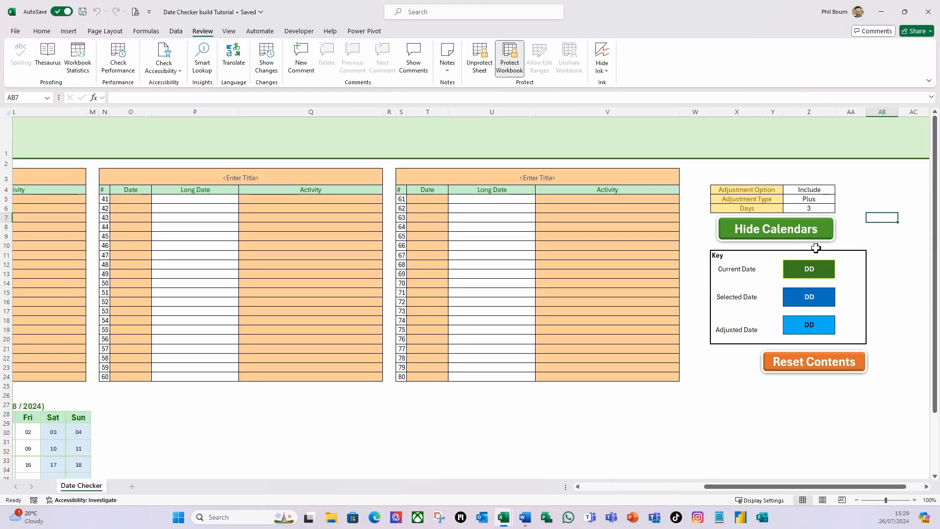
click(807, 234)
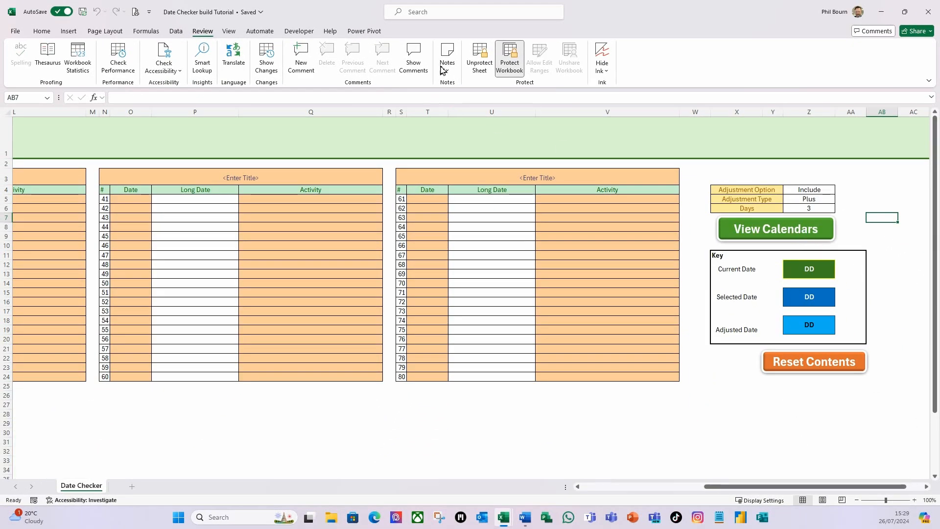
Step: Run the Reset Contents button, answer Yes, and acknowledge the reset message
click(40, 31)
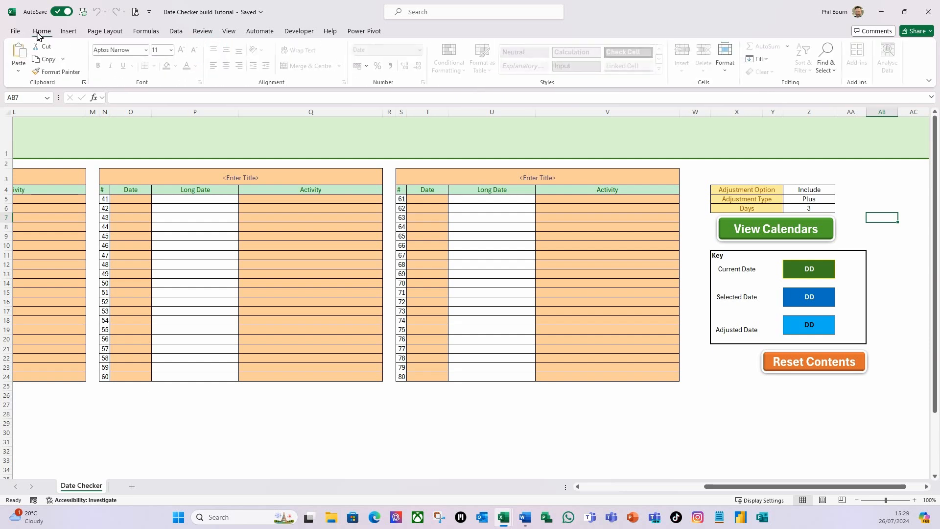
click(802, 371)
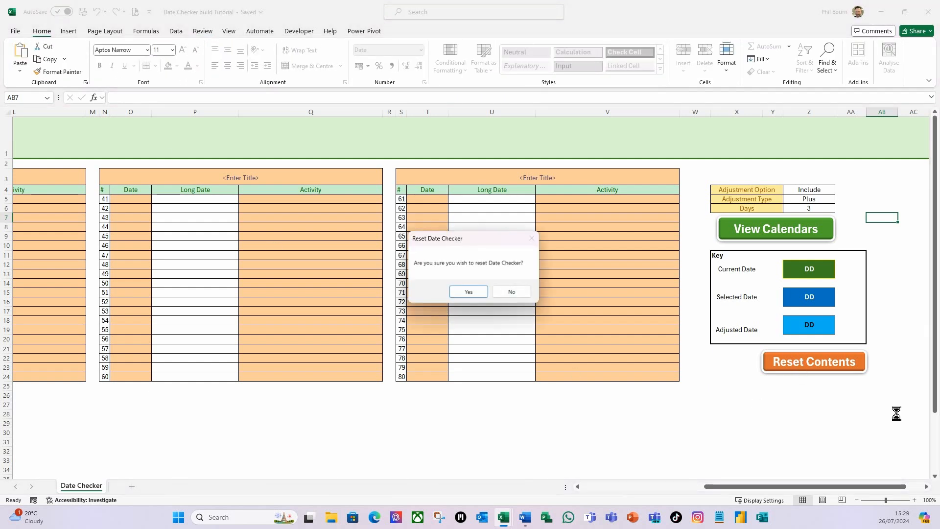
click(469, 292)
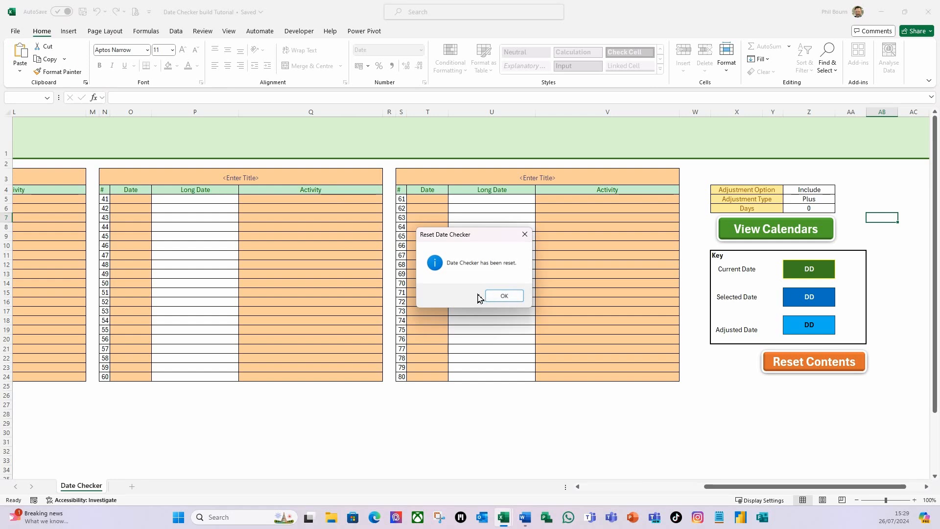
click(504, 298)
click(804, 191)
drag(778, 490, 585, 497)
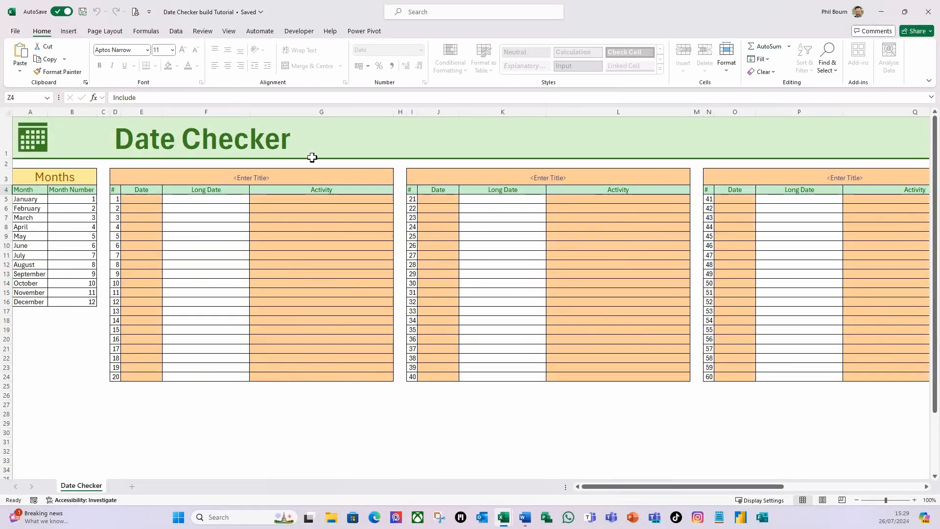